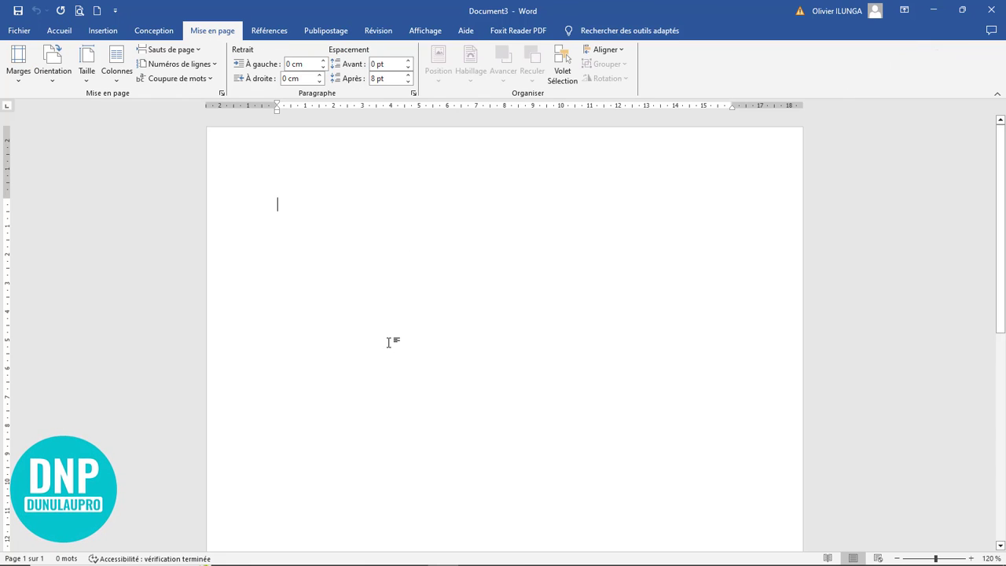
Step: Set the top, left, bottom and right margins to 0 in Custom Margins
{"action": "left_click", "coordinate": [21, 84]}
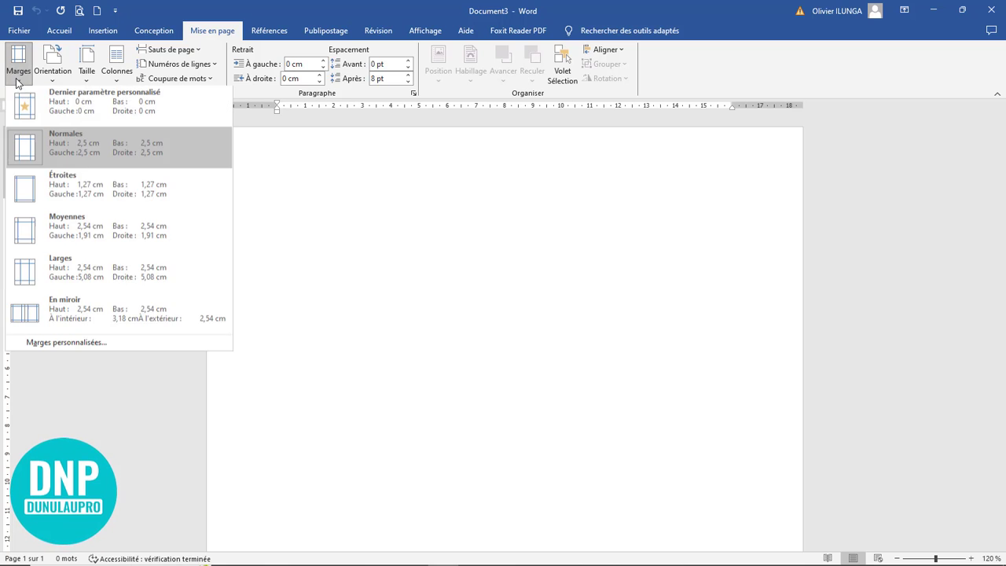
{"action": "left_click", "coordinate": [78, 348]}
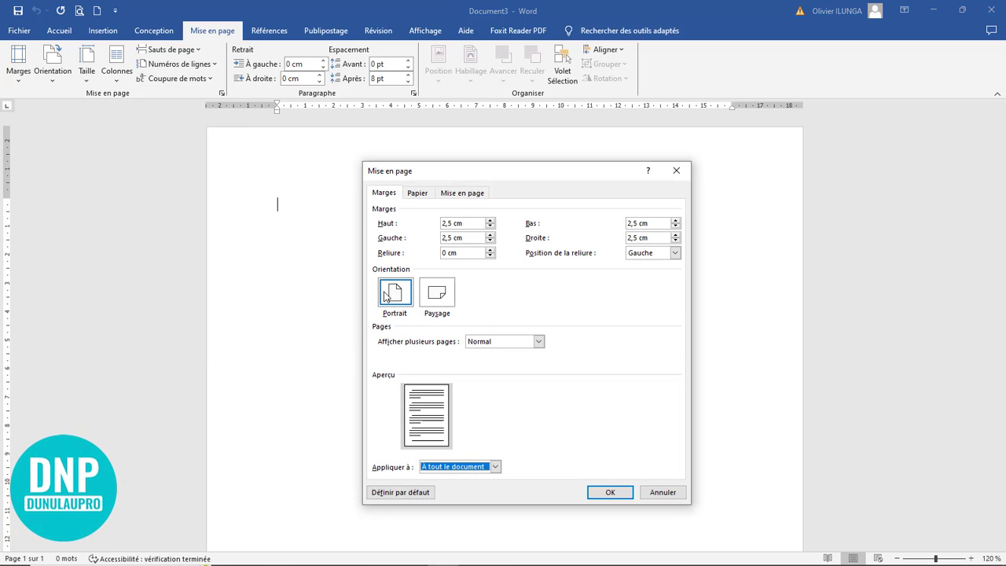
{"action": "double_click", "coordinate": [459, 223]}
{"action": "left_click_drag", "start_coordinate": [424, 218], "coordinate": [403, 218]}
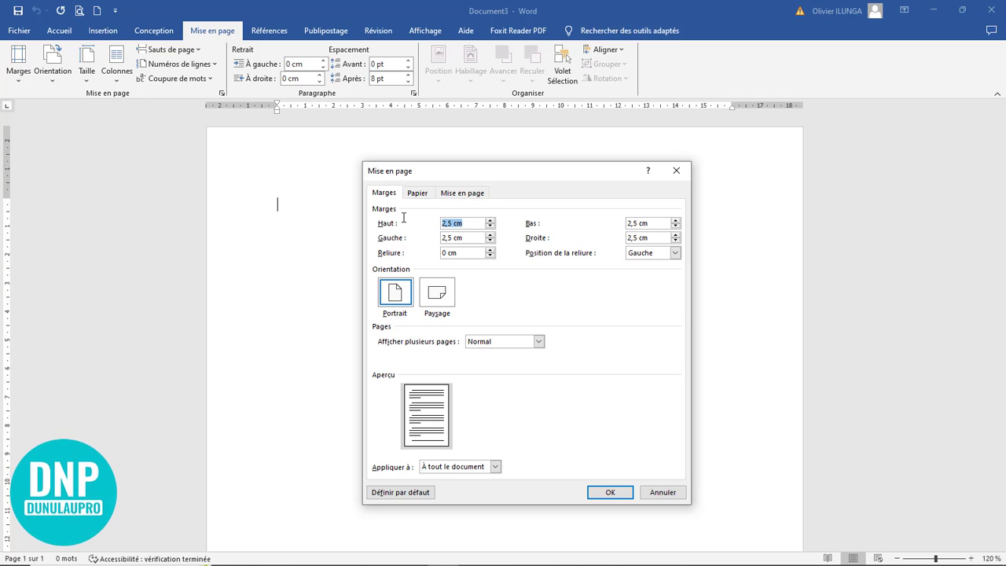
{"action": "type", "text": "0"}
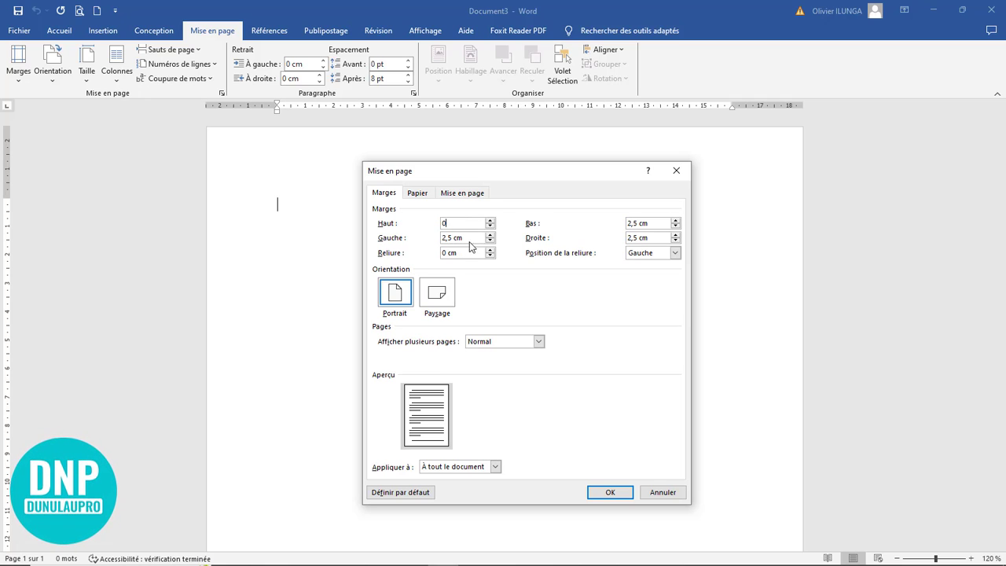
{"action": "left_click_drag", "start_coordinate": [470, 236], "coordinate": [414, 232]}
{"action": "type", "text": "0"}
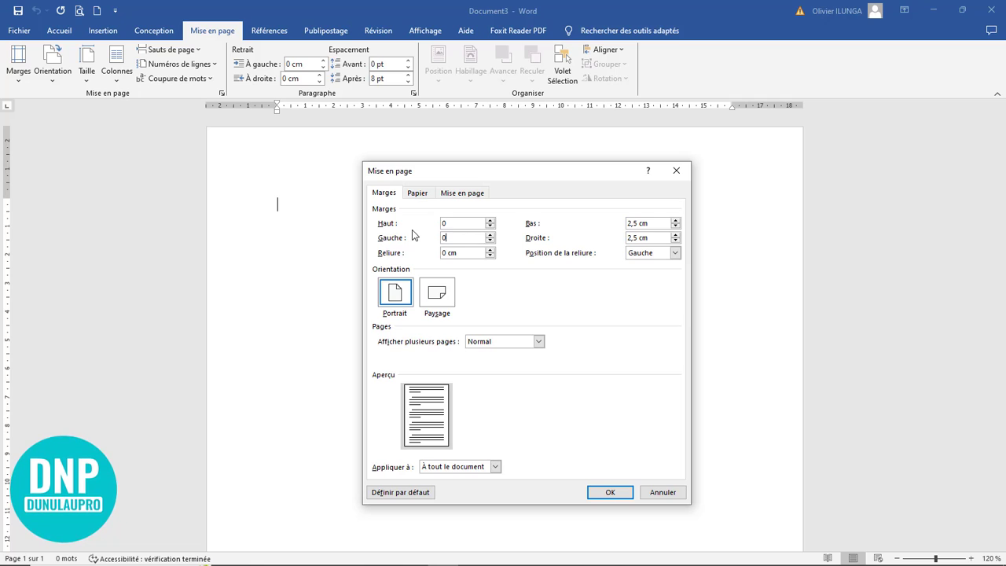
{"action": "left_click_drag", "start_coordinate": [658, 223], "coordinate": [572, 217]}
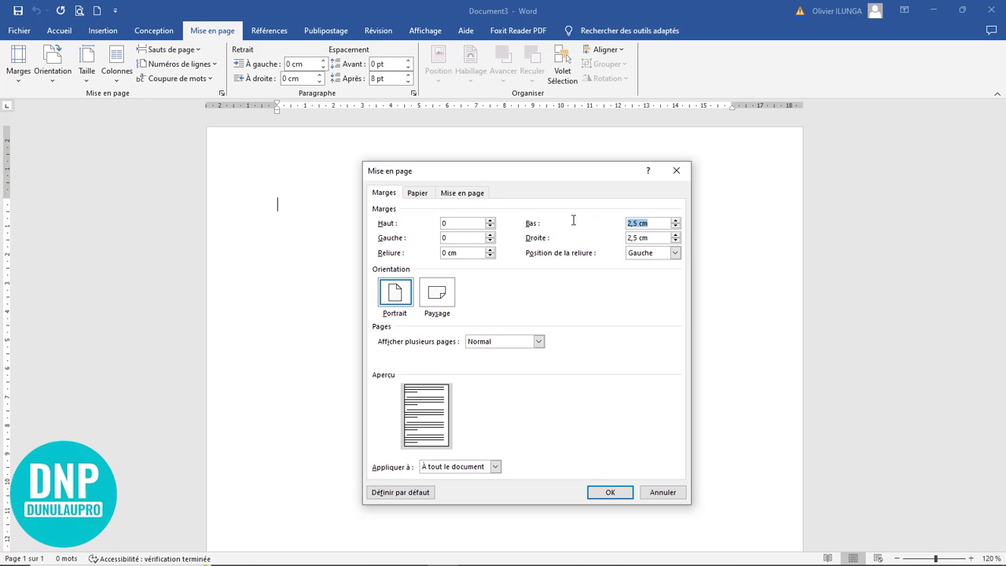
{"action": "type", "text": "0"}
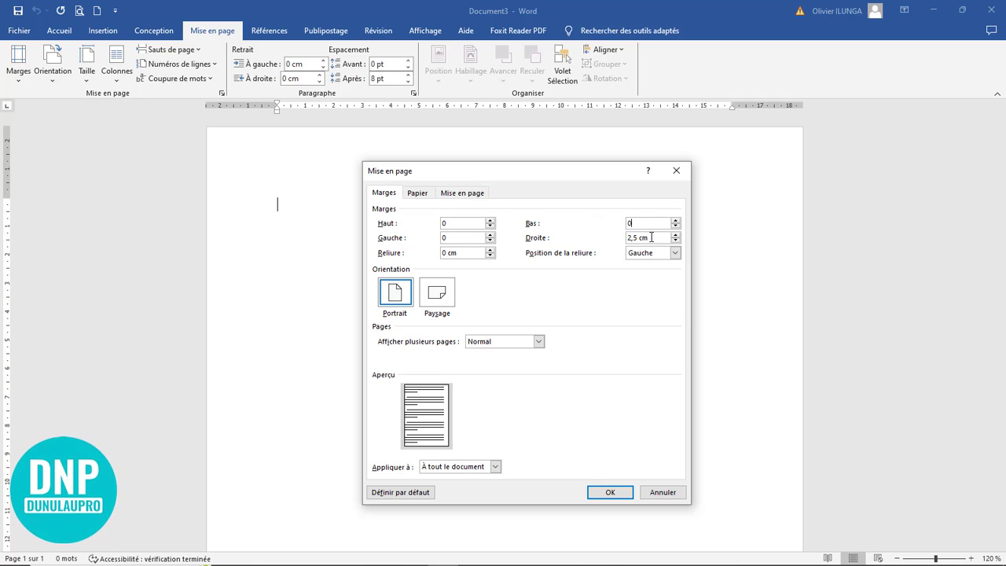
{"action": "left_click_drag", "start_coordinate": [640, 239], "coordinate": [589, 233]}
{"action": "type", "text": "0"}
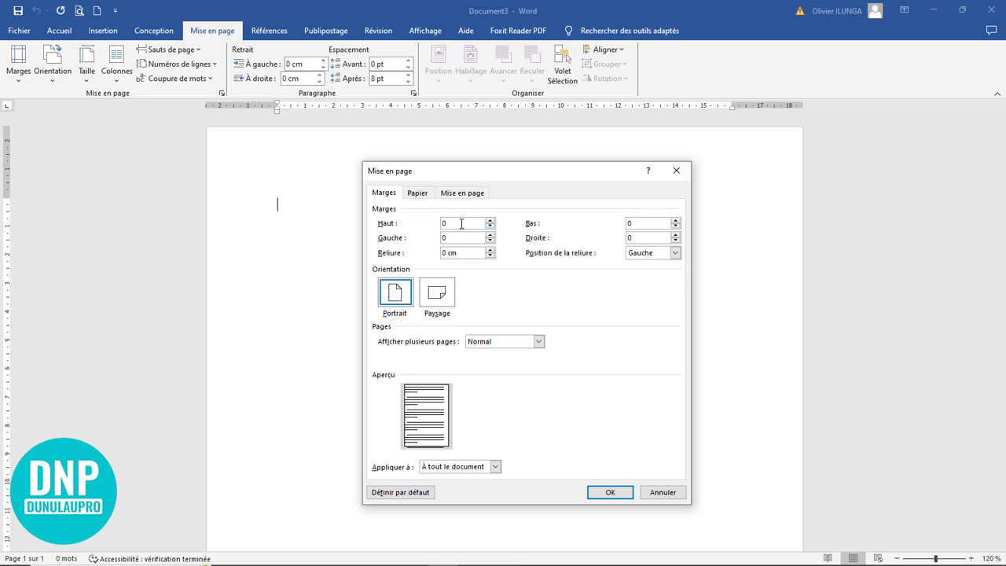
{"action": "left_click", "coordinate": [613, 493]}
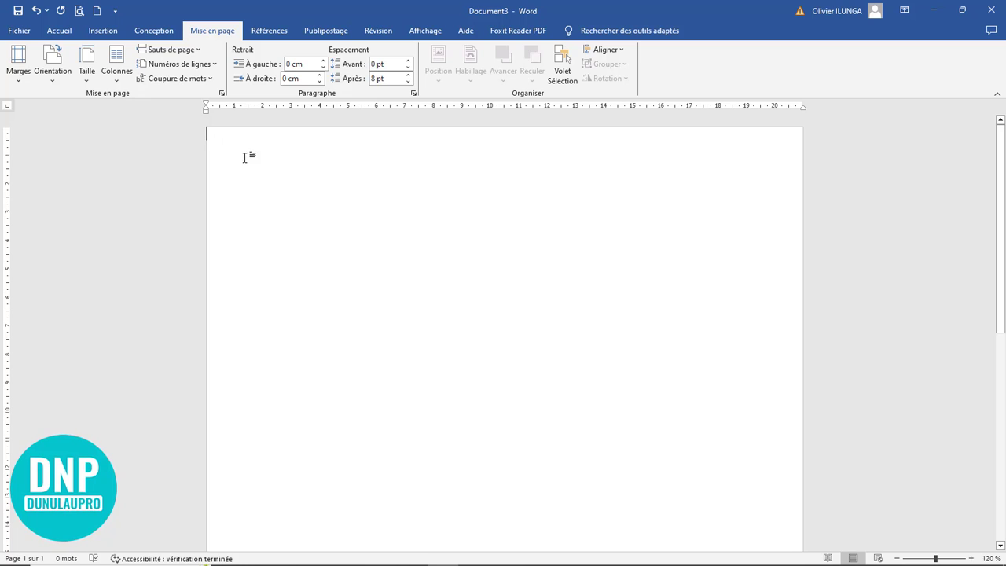
Step: Set a custom paper size of 5 cm width by 8 cm height
{"action": "left_click", "coordinate": [15, 77]}
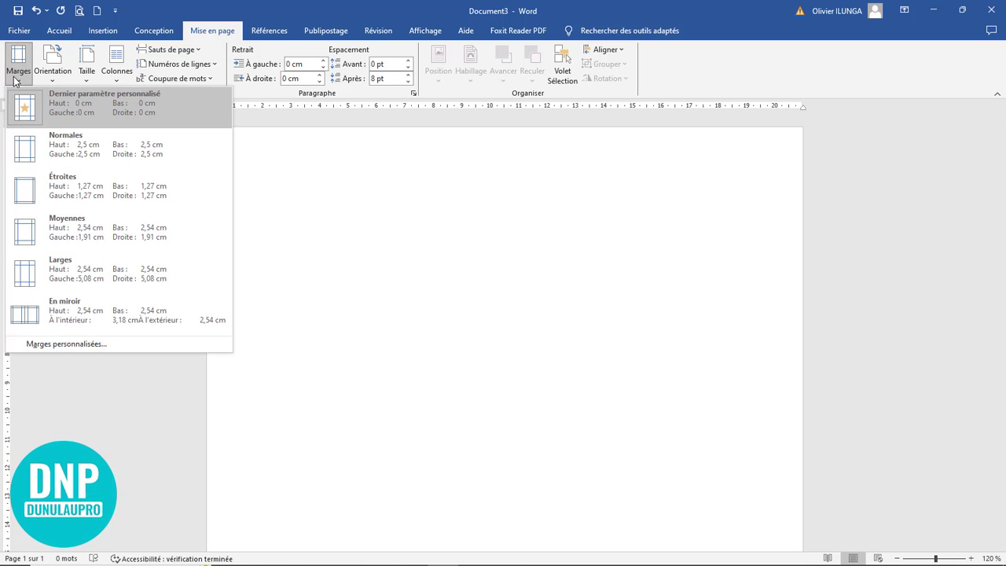
{"action": "left_click", "coordinate": [78, 344]}
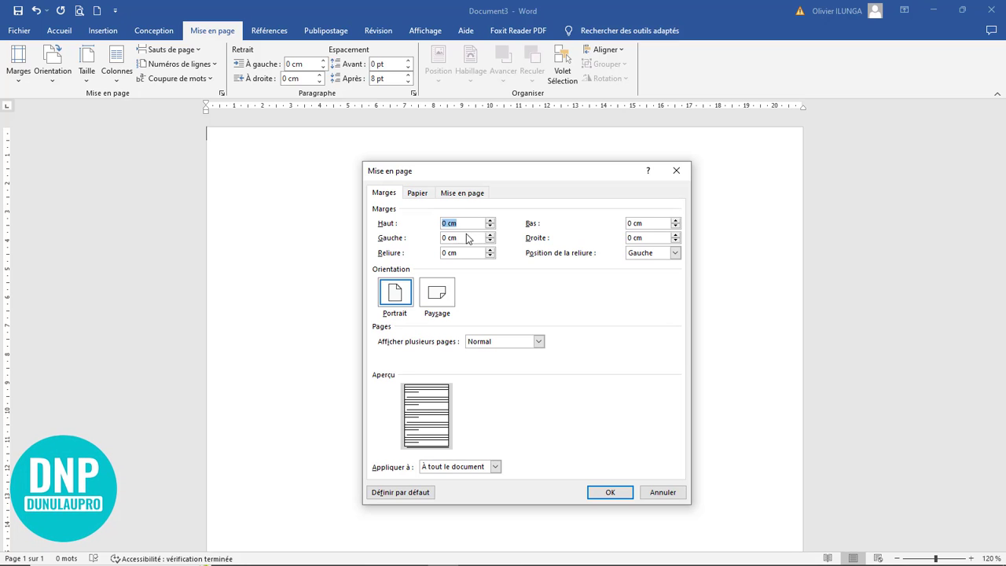
{"action": "left_click", "coordinate": [416, 194]}
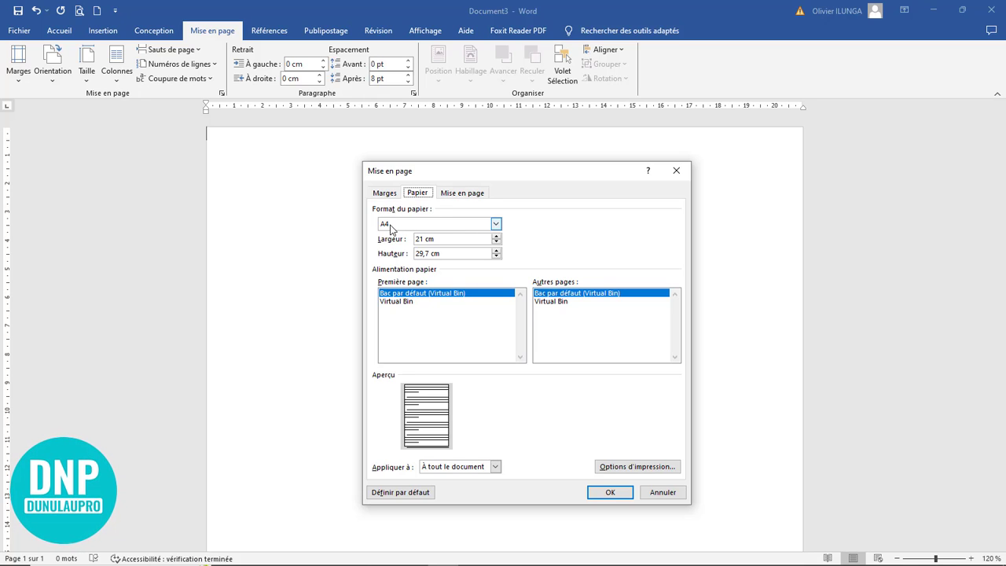
{"action": "left_click", "coordinate": [451, 239]}
{"action": "left_click_drag", "start_coordinate": [456, 241], "coordinate": [337, 234]}
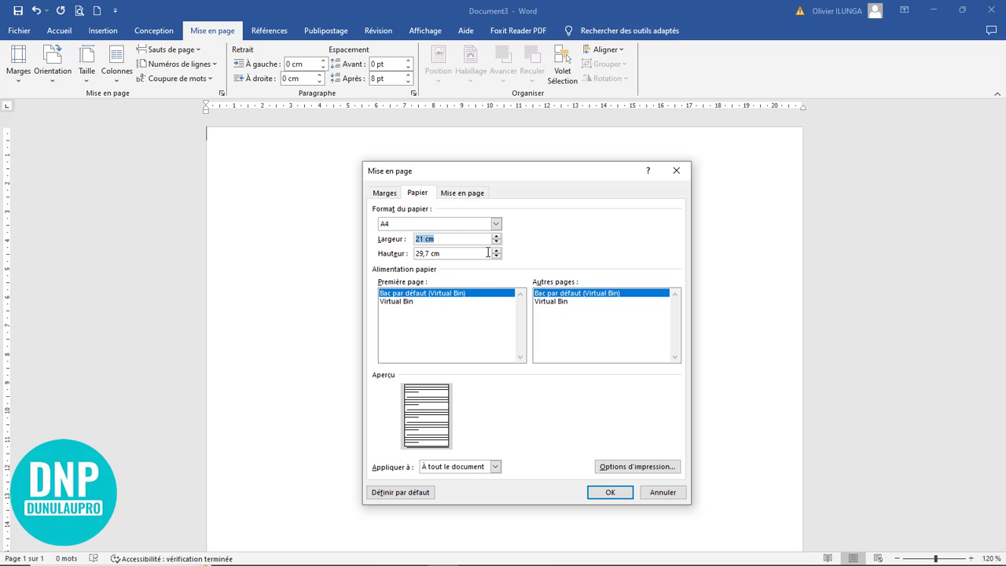
{"action": "type", "text": "5"}
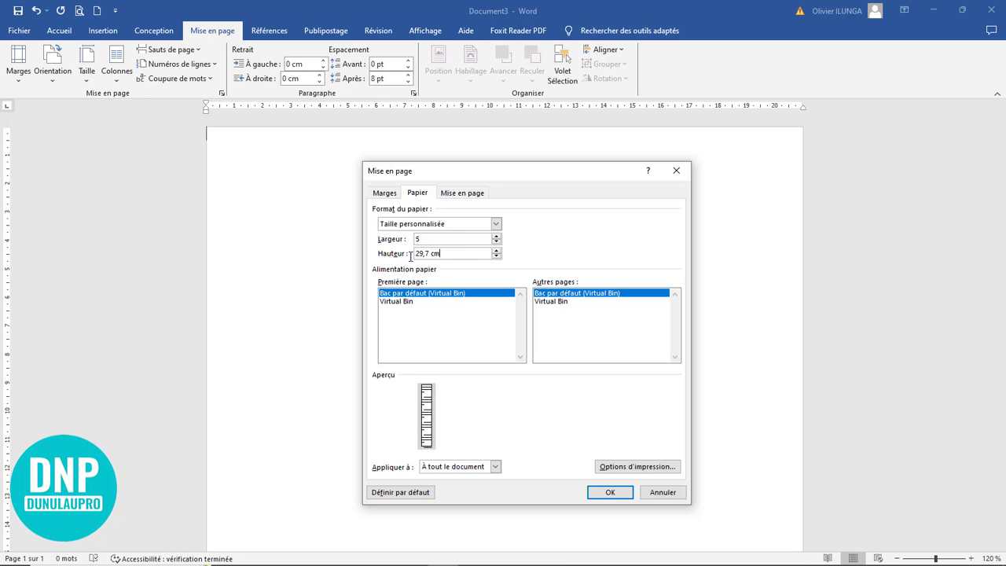
{"action": "key", "text": "Tab"}
{"action": "type", "text": "8"}
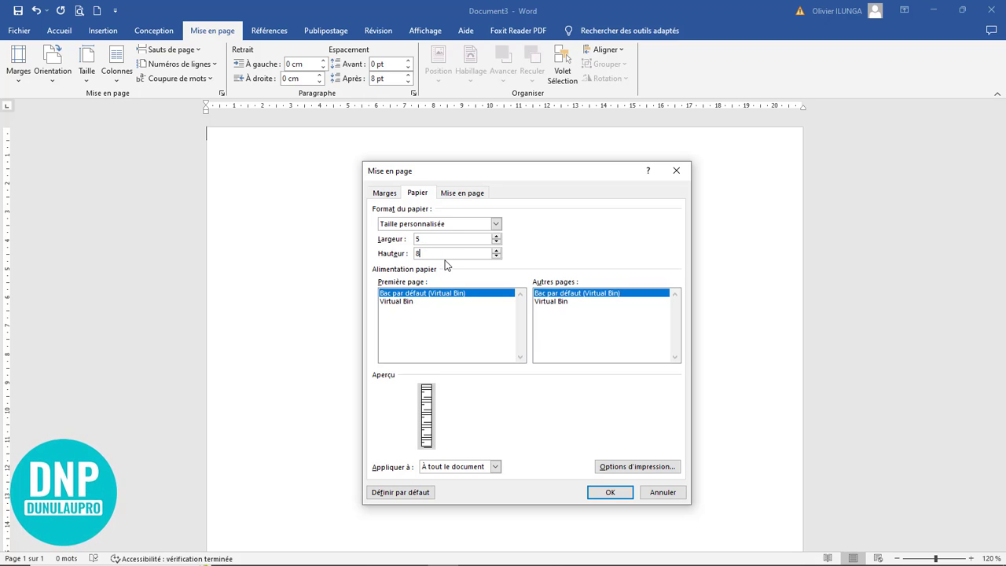
{"action": "left_click", "coordinate": [611, 491]}
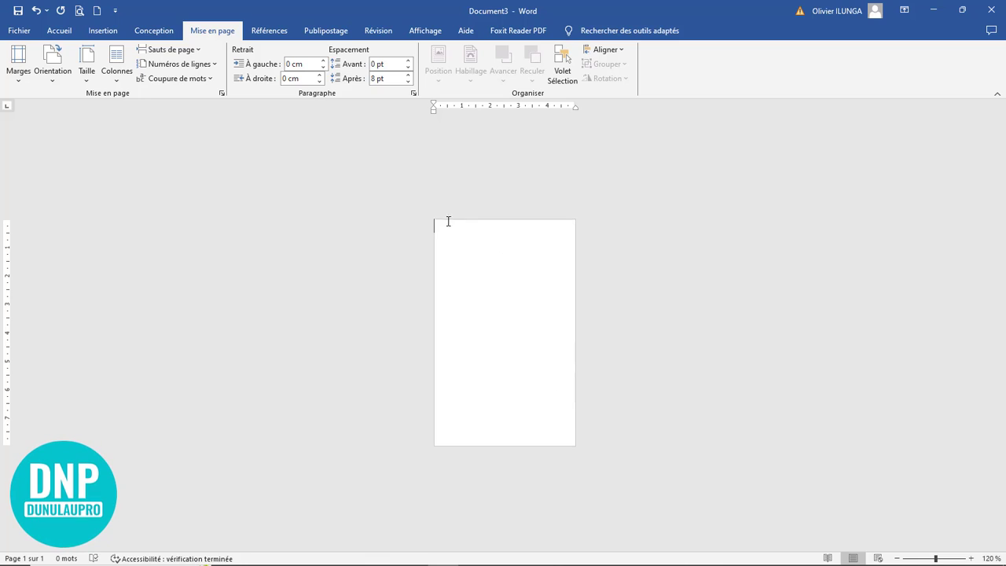
Step: Draw a roughly 2.59 × 2.57 cm rectangle from the page's top-left corner
{"action": "scroll", "coordinate": [749, 378], "scroll_direction": "up", "scroll_amount": 8, "text": "ctrl"}
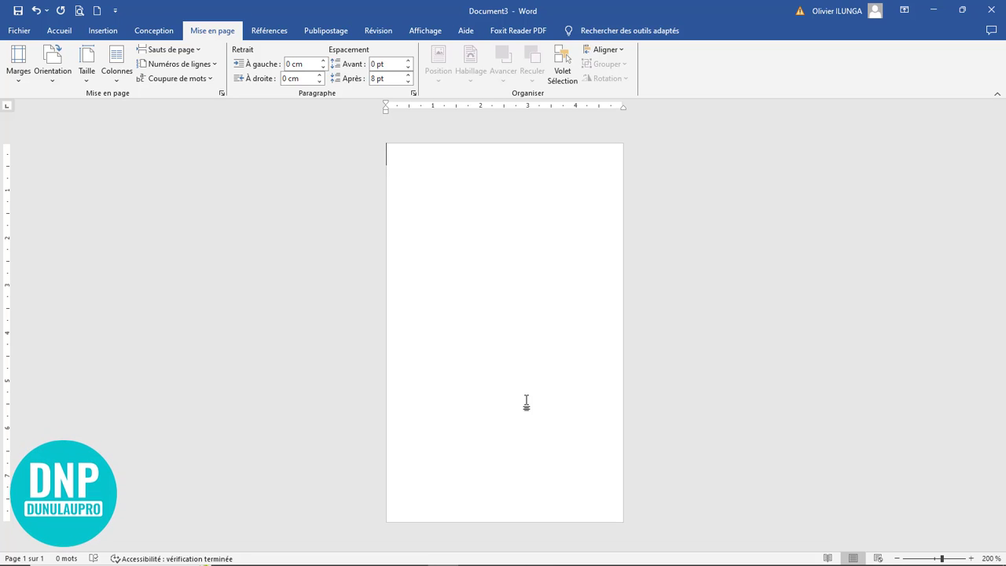
{"action": "left_click", "coordinate": [102, 31]}
{"action": "left_click", "coordinate": [177, 78]}
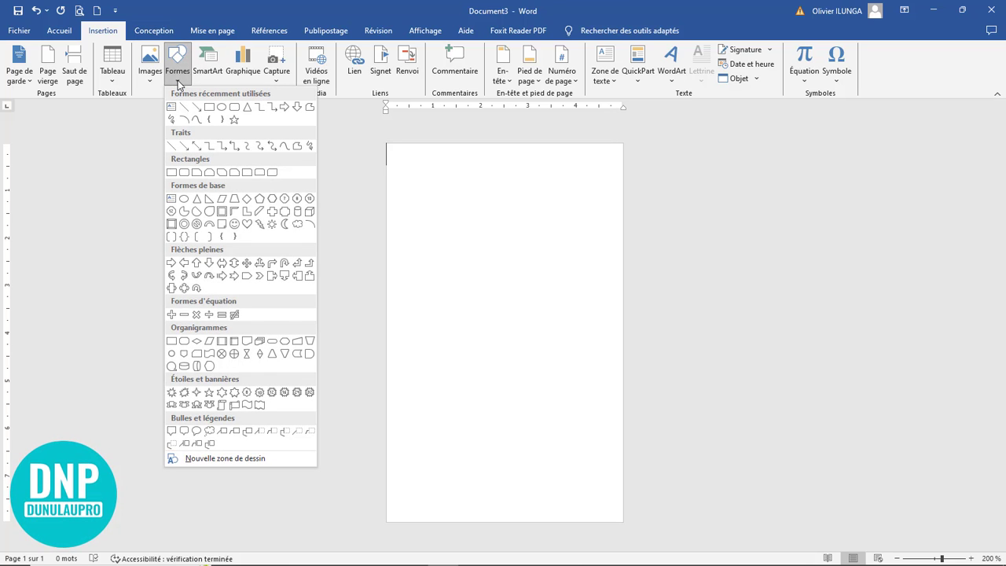
{"action": "left_click", "coordinate": [210, 110]}
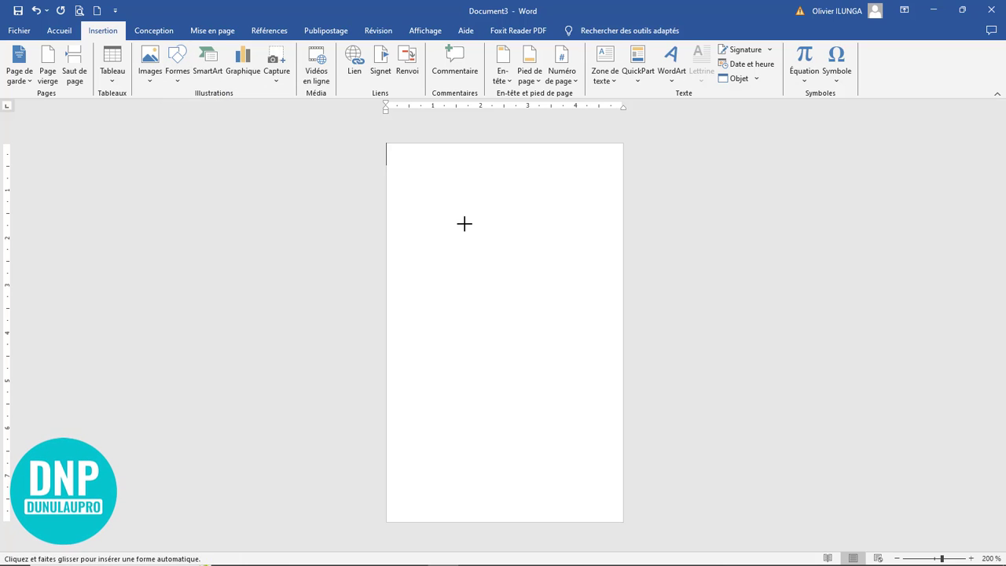
{"action": "key", "text": "Escape"}
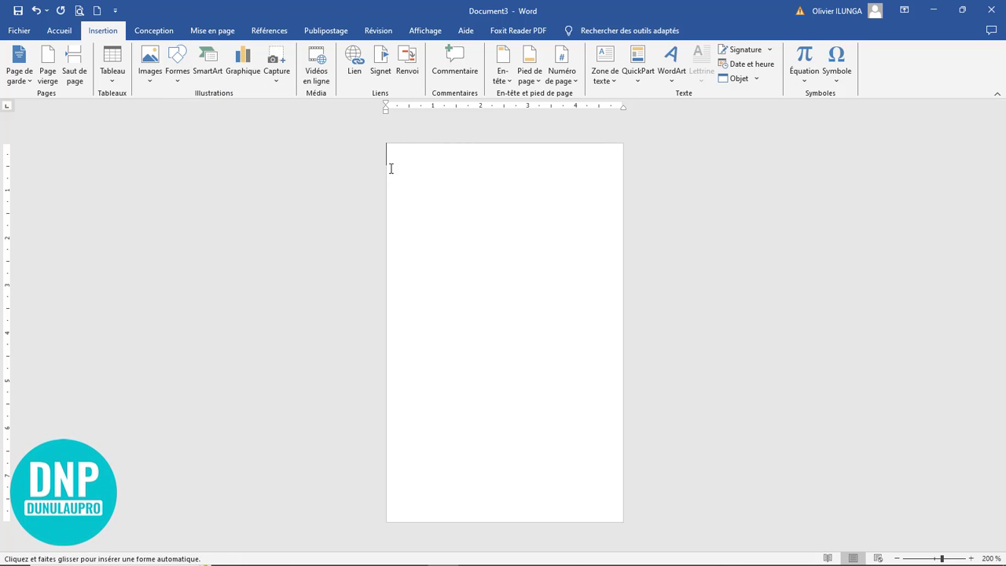
{"action": "left_click", "coordinate": [176, 77]}
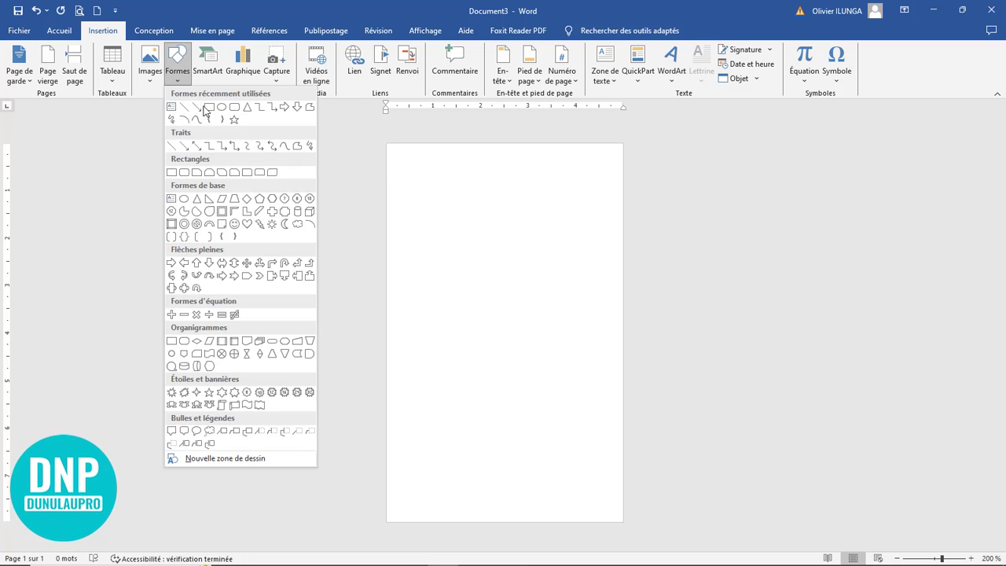
{"action": "left_click", "coordinate": [210, 112]}
{"action": "mouse_move", "coordinate": [387, 147]}
{"action": "left_mouse_down"}
{"action": "mouse_move", "coordinate": [431, 265]}
{"action": "mouse_move", "coordinate": [501, 279]}
{"action": "mouse_move", "coordinate": [509, 304]}
{"action": "mouse_move", "coordinate": [509, 268]}
{"action": "left_mouse_up"}
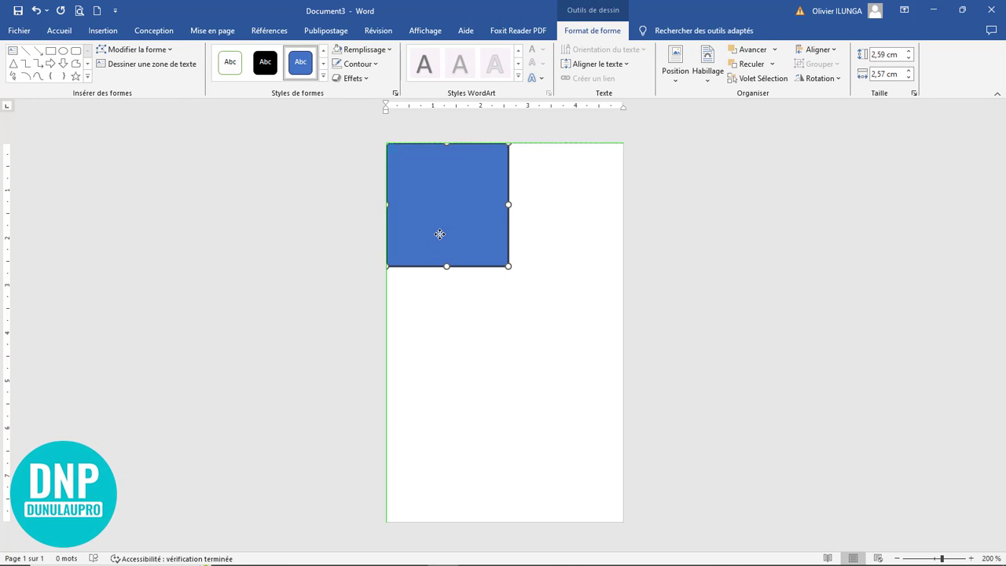
Step: Change the corner square's fill to bright light blue, replacing a briefly tried gold
{"action": "scroll", "coordinate": [437, 197], "scroll_direction": "up", "scroll_amount": 7}
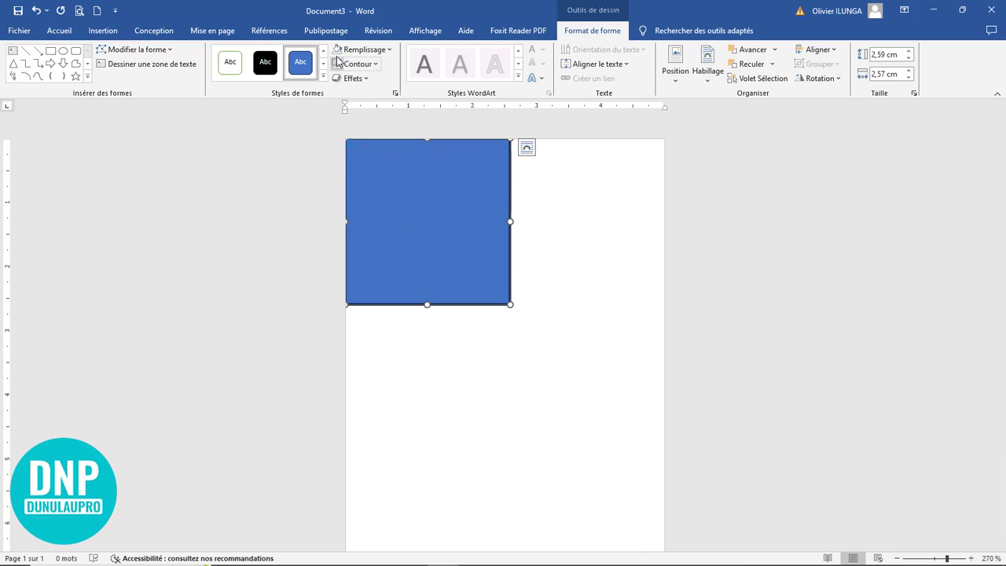
{"action": "left_click", "coordinate": [364, 50]}
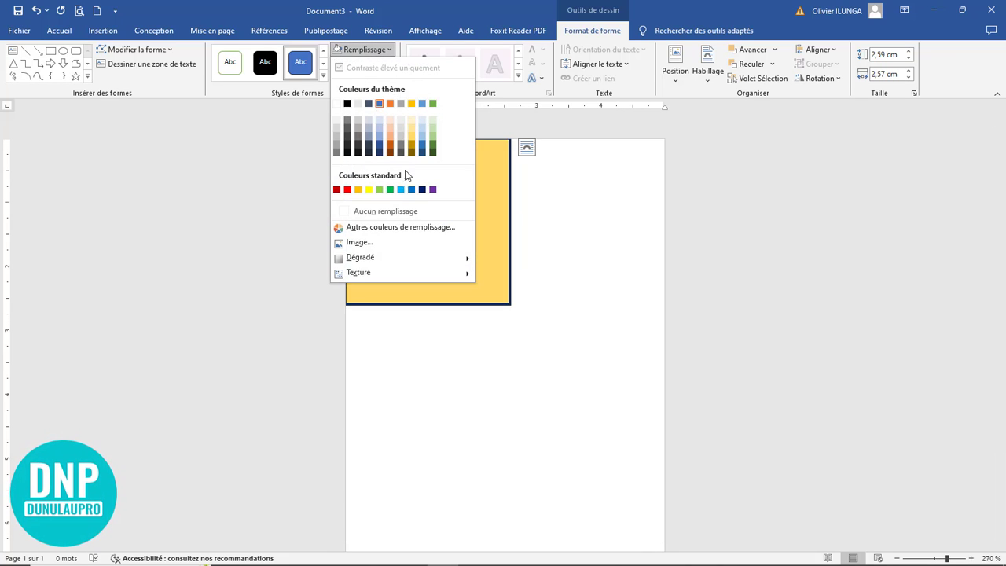
{"action": "left_click", "coordinate": [357, 189]}
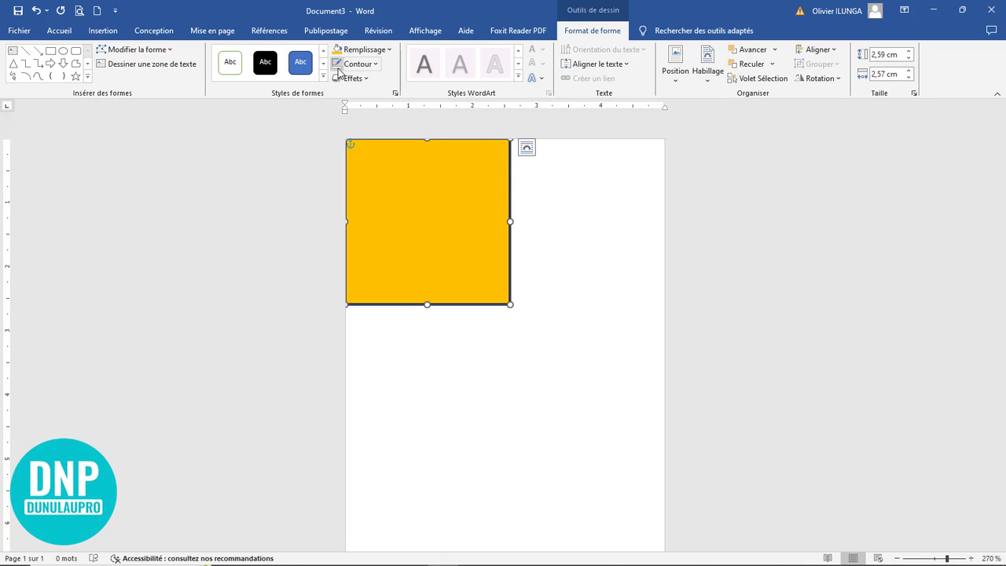
{"action": "left_click", "coordinate": [365, 50]}
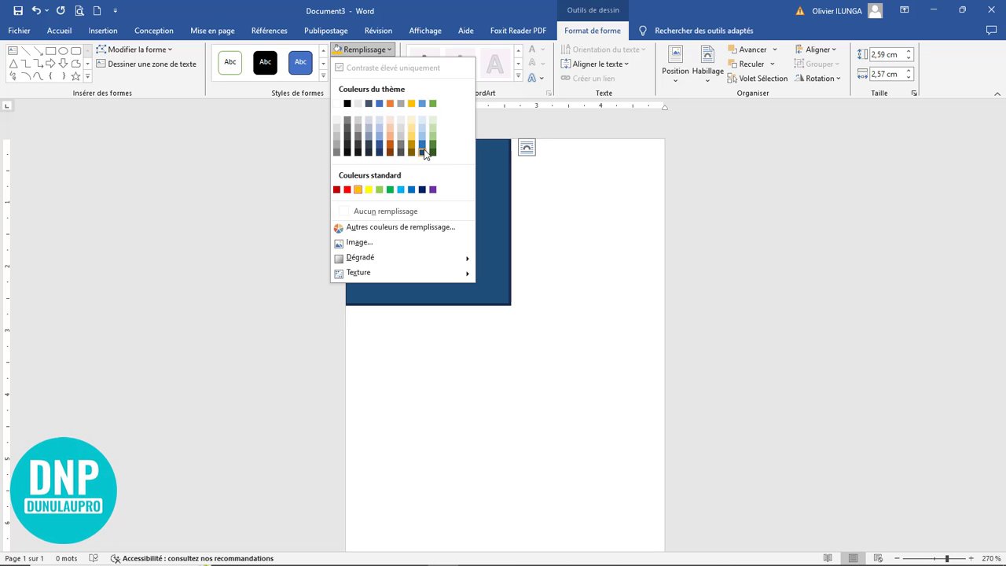
{"action": "left_click", "coordinate": [400, 189]}
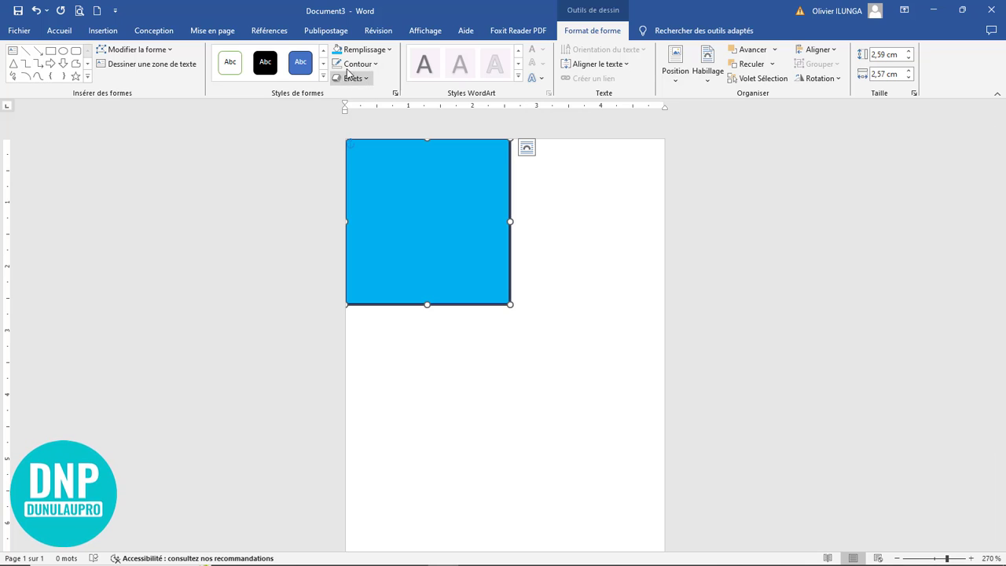
{"action": "left_click", "coordinate": [551, 323]}
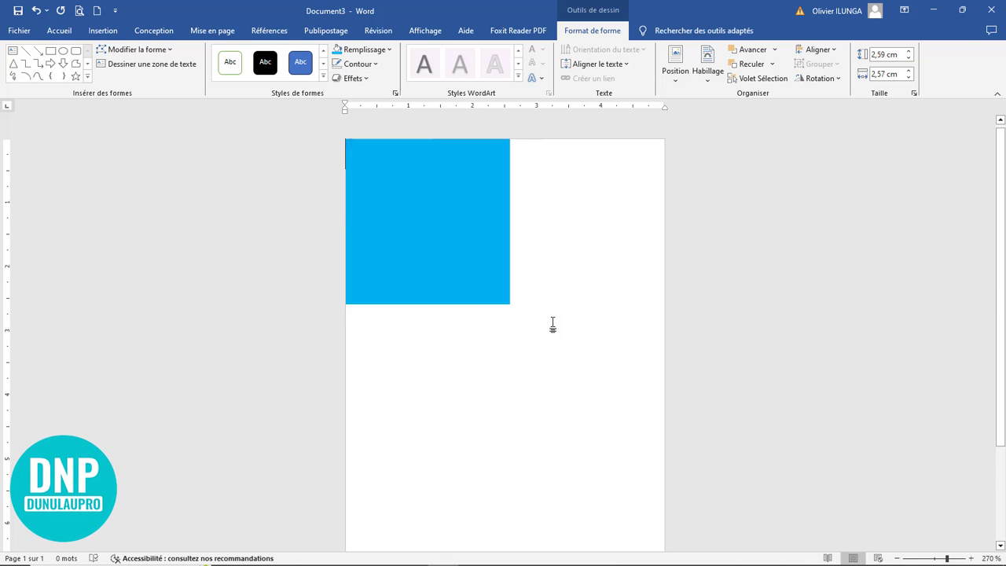
{"action": "left_click", "coordinate": [445, 256]}
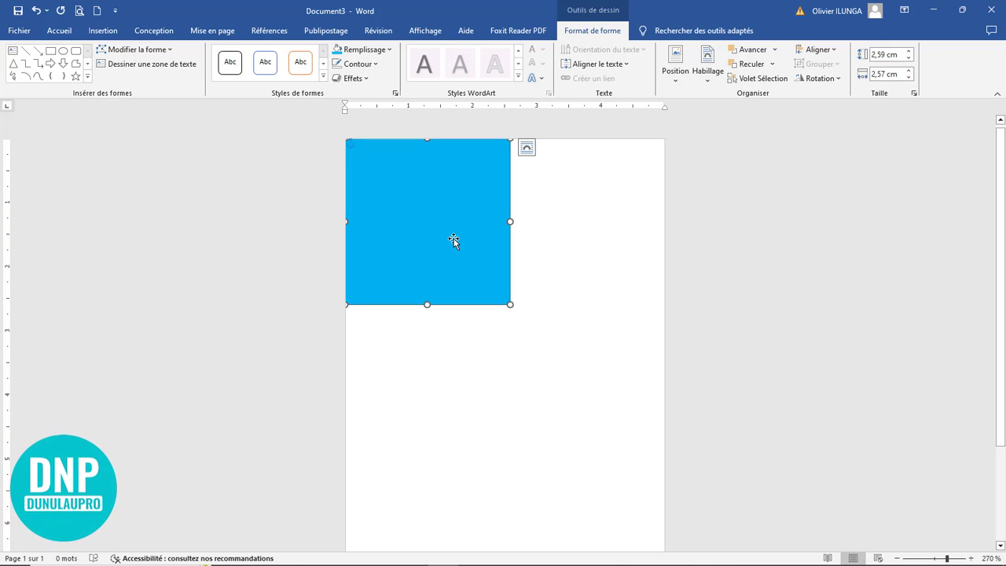
Step: Delete the square's bottom-right point to make a triangle, then enlarge it to 3.31 × 3.03 cm
{"action": "left_click", "coordinate": [155, 53]}
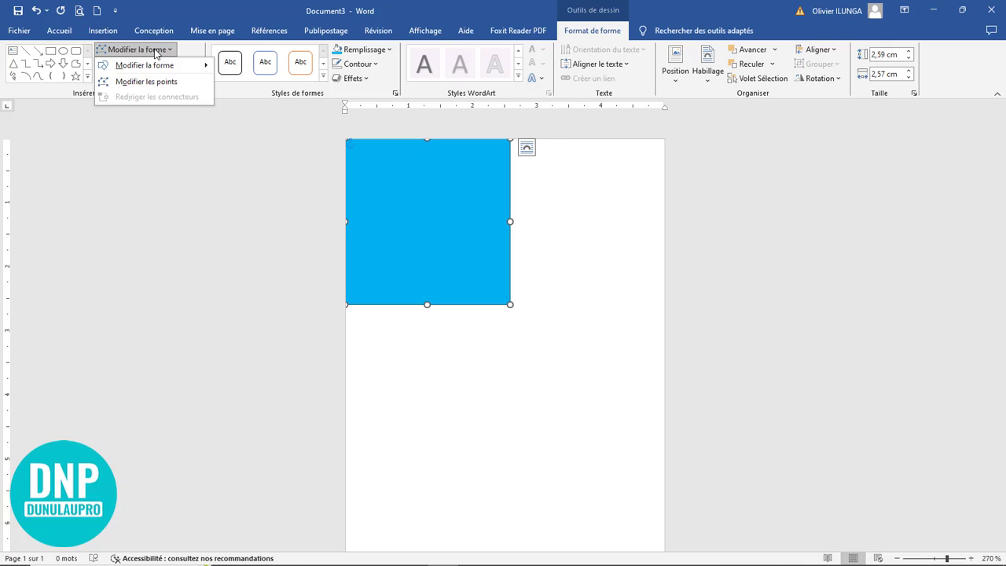
{"action": "left_click", "coordinate": [151, 83]}
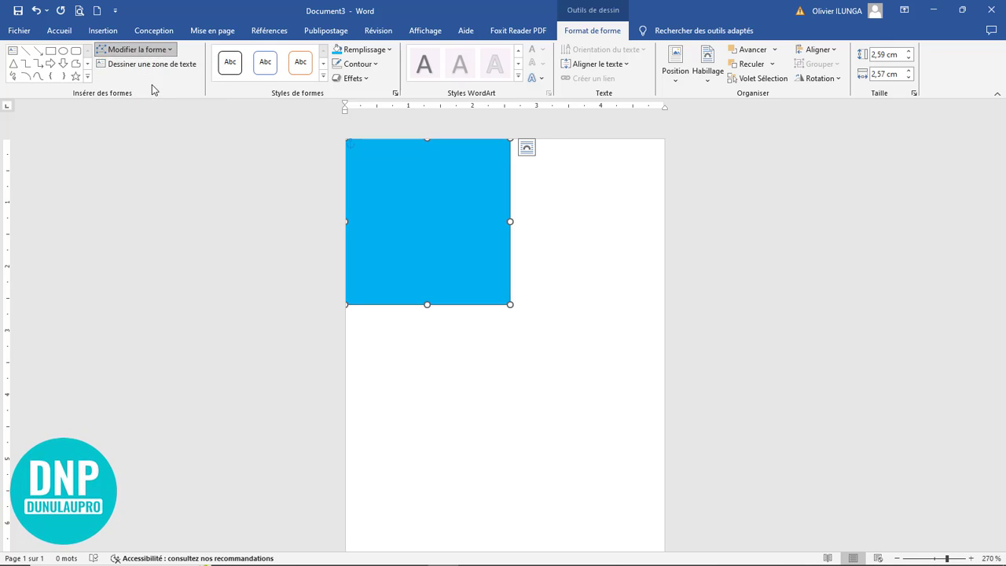
{"action": "left_click", "coordinate": [509, 304]}
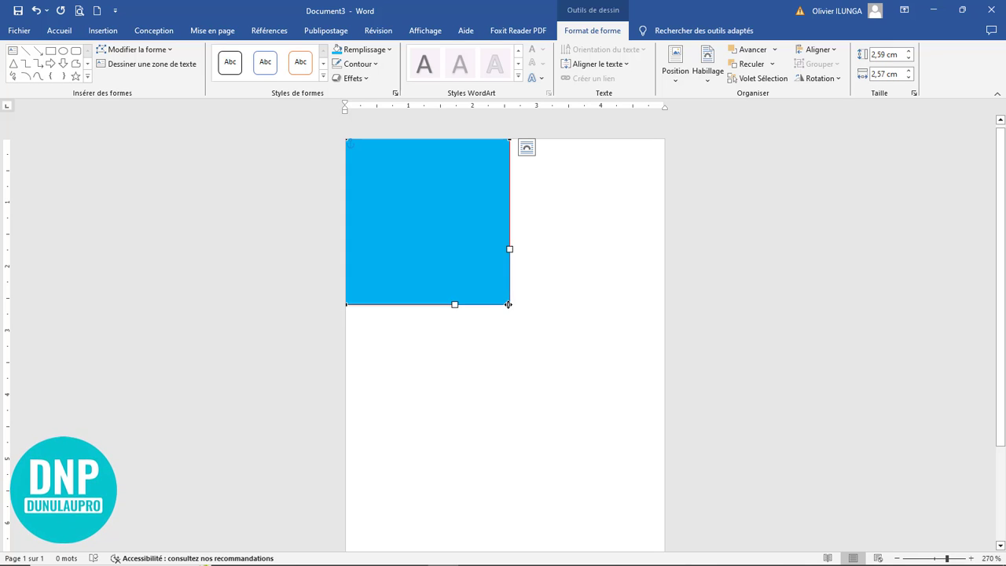
{"action": "right_click", "coordinate": [509, 304]}
{"action": "left_click", "coordinate": [547, 328]}
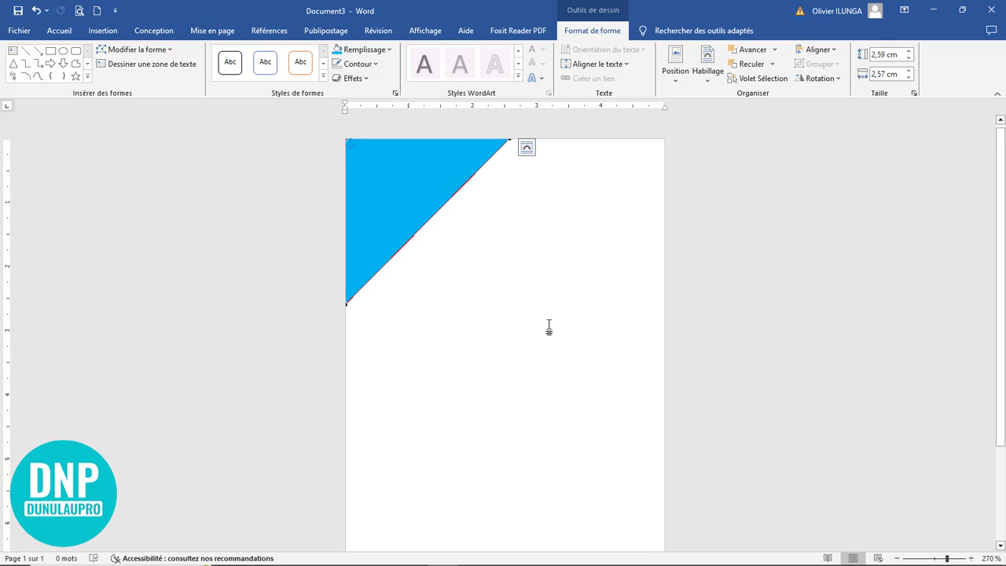
{"action": "left_click", "coordinate": [403, 228]}
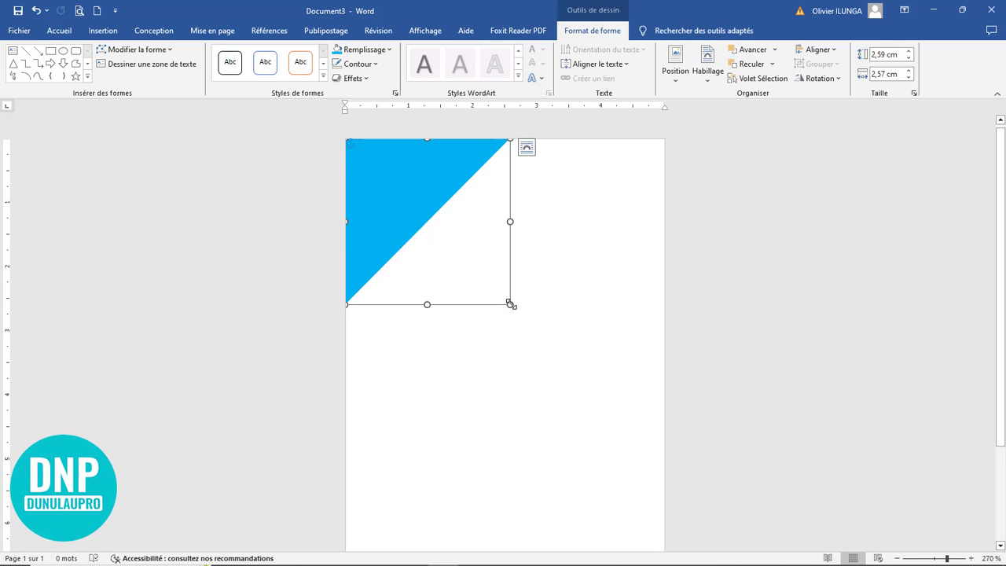
{"action": "left_click_drag", "start_coordinate": [510, 304], "coordinate": [539, 350]}
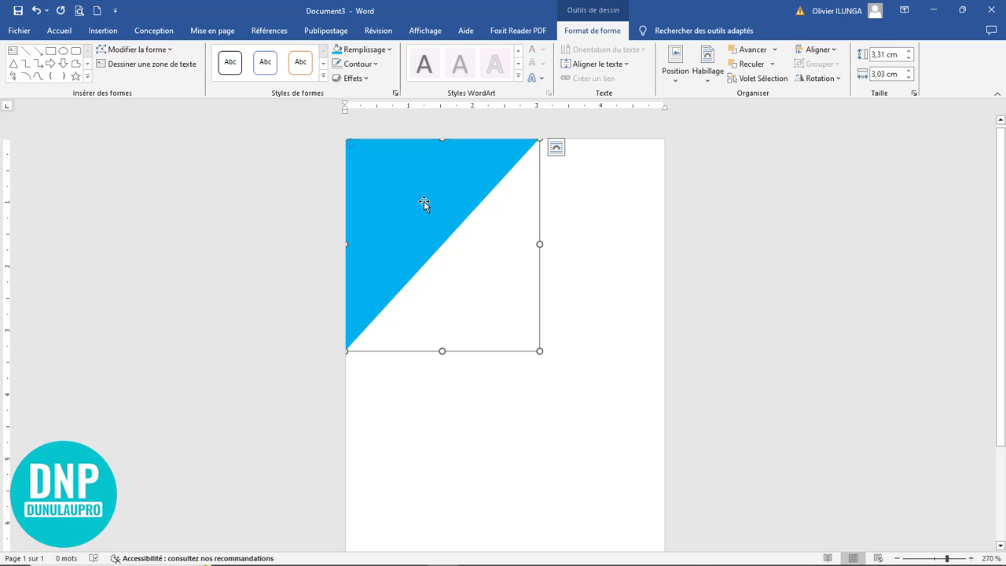
Step: Duplicate the triangle, rotate the copy and stretch it across the top, leaving a white peak
{"action": "left_click_drag", "start_coordinate": [424, 203], "coordinate": [508, 282]}
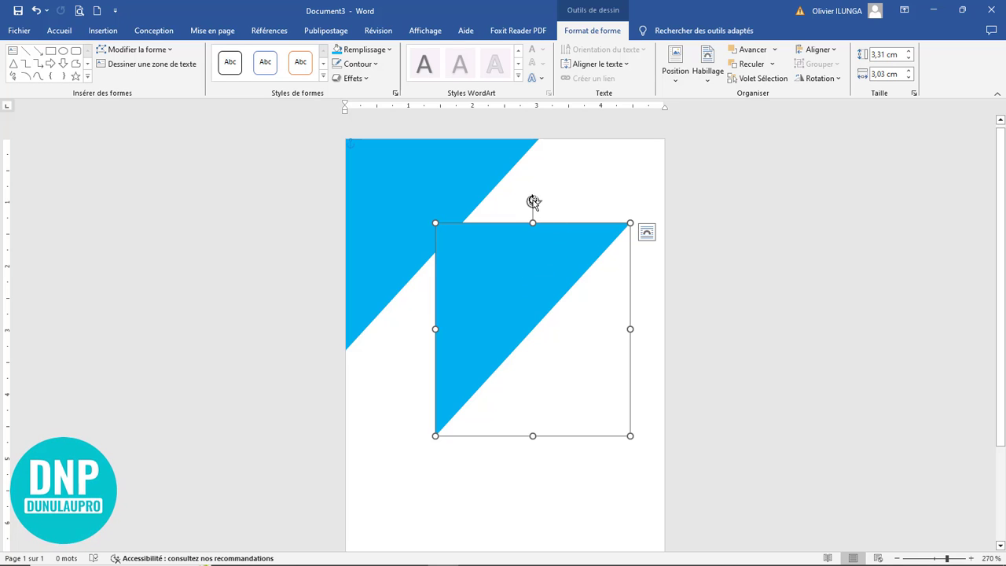
{"action": "left_click_drag", "start_coordinate": [533, 201], "coordinate": [660, 315]}
{"action": "left_click_drag", "start_coordinate": [584, 323], "coordinate": [578, 336]}
{"action": "left_click_drag", "start_coordinate": [580, 334], "coordinate": [595, 313]}
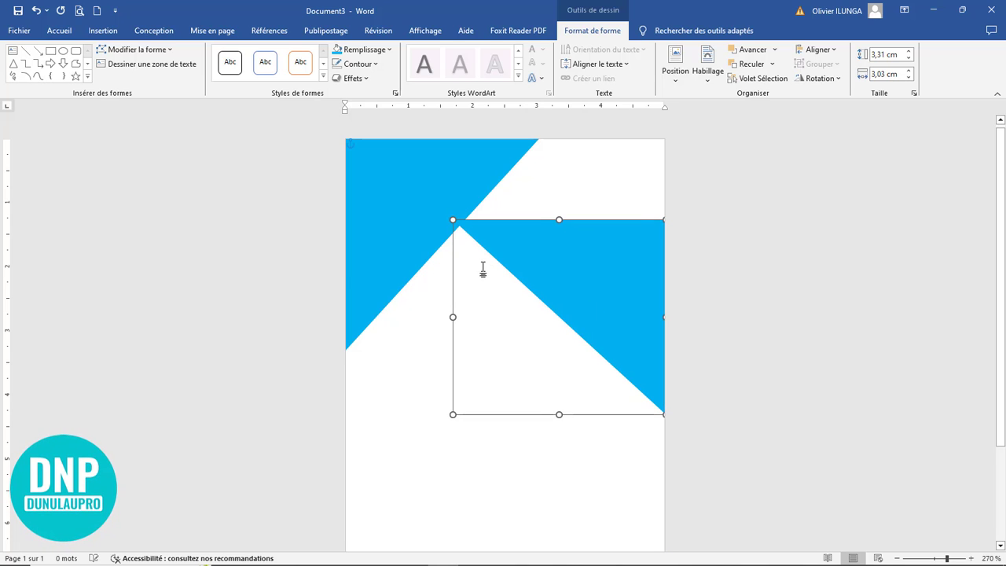
{"action": "left_click_drag", "start_coordinate": [453, 220], "coordinate": [362, 139]}
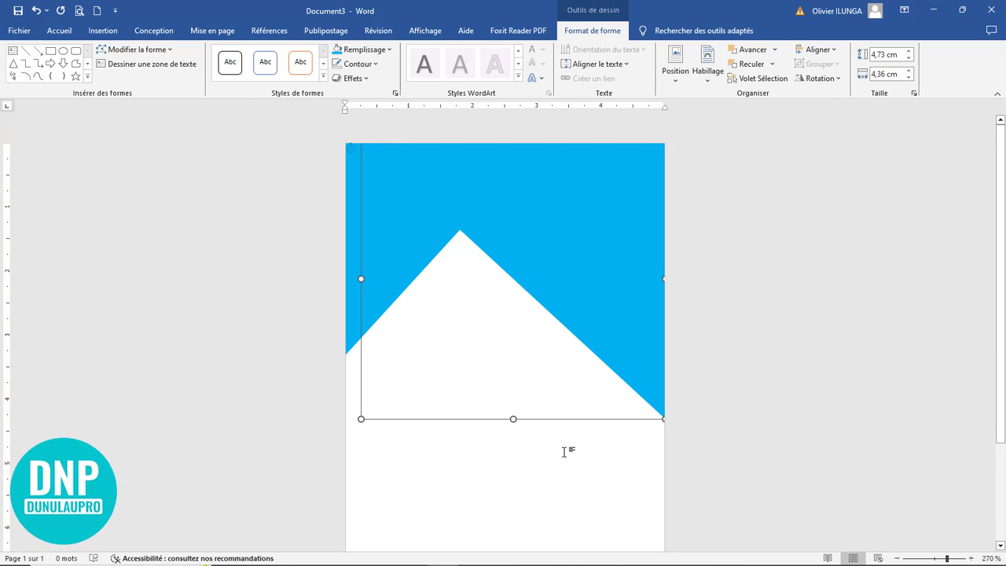
{"action": "left_click", "coordinate": [563, 452]}
{"action": "scroll", "coordinate": [582, 414], "scroll_direction": "down", "scroll_amount": 11}
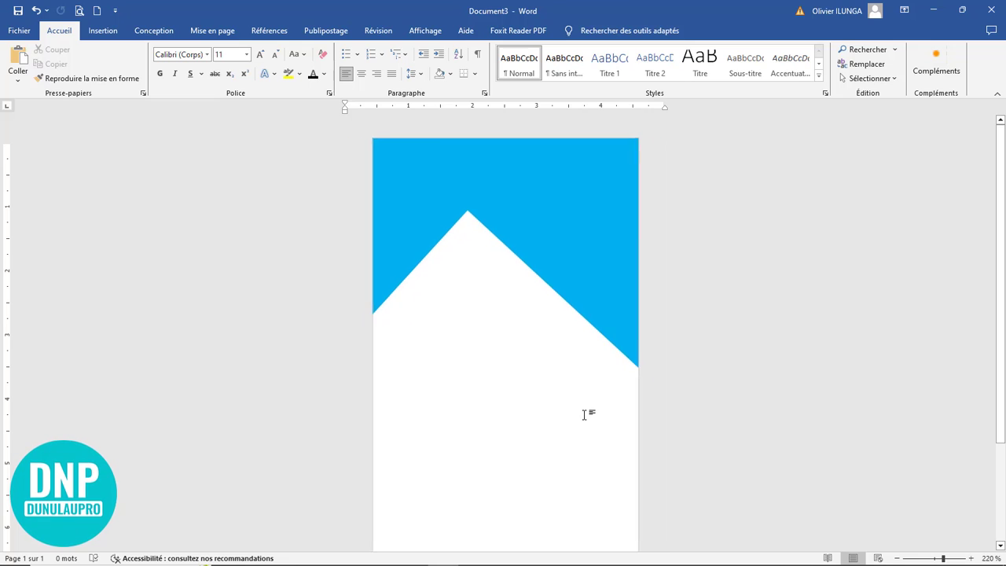
{"action": "scroll", "coordinate": [582, 415], "scroll_direction": "up", "scroll_amount": 5}
{"action": "scroll", "coordinate": [581, 414], "scroll_direction": "up", "scroll_amount": 1}
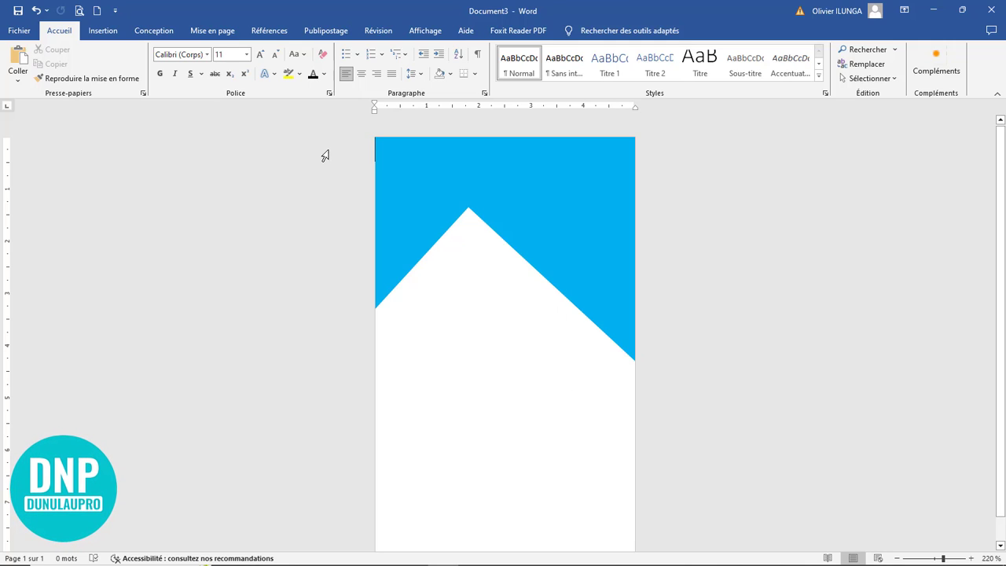
Step: Draw a tall rectangle and tilt it into a diagonal bar near the page top
{"action": "left_click", "coordinate": [103, 31]}
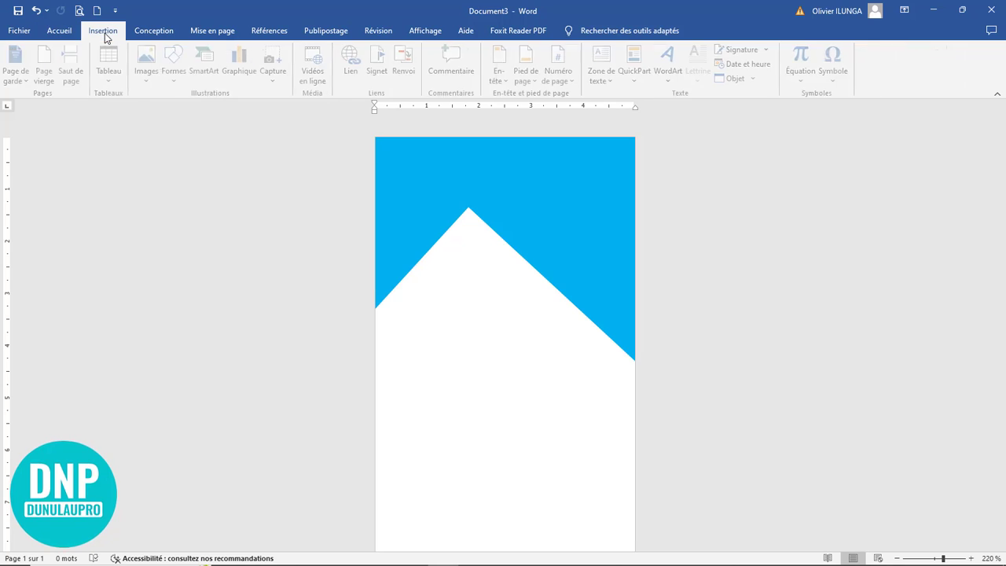
{"action": "left_click", "coordinate": [178, 75]}
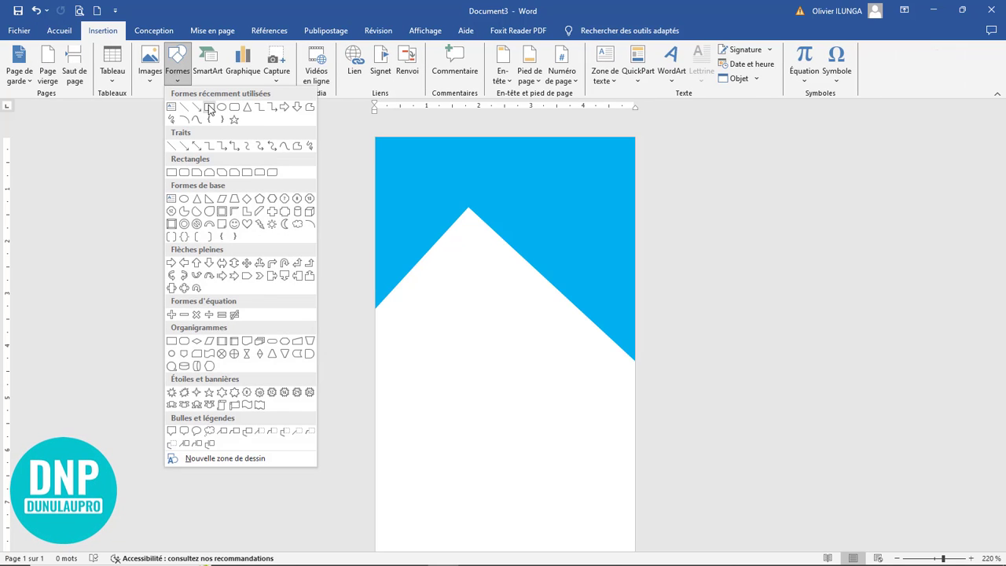
{"action": "left_click", "coordinate": [209, 107]}
{"action": "mouse_move", "coordinate": [443, 265]}
{"action": "left_mouse_down"}
{"action": "mouse_move", "coordinate": [481, 422]}
{"action": "mouse_move", "coordinate": [475, 484]}
{"action": "left_mouse_up"}
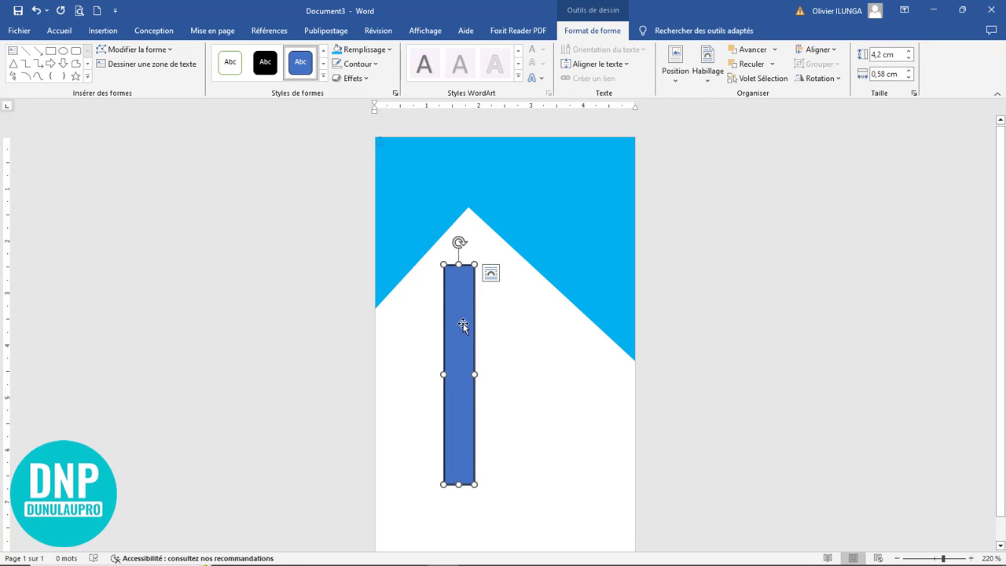
{"action": "left_click_drag", "start_coordinate": [463, 325], "coordinate": [490, 333]}
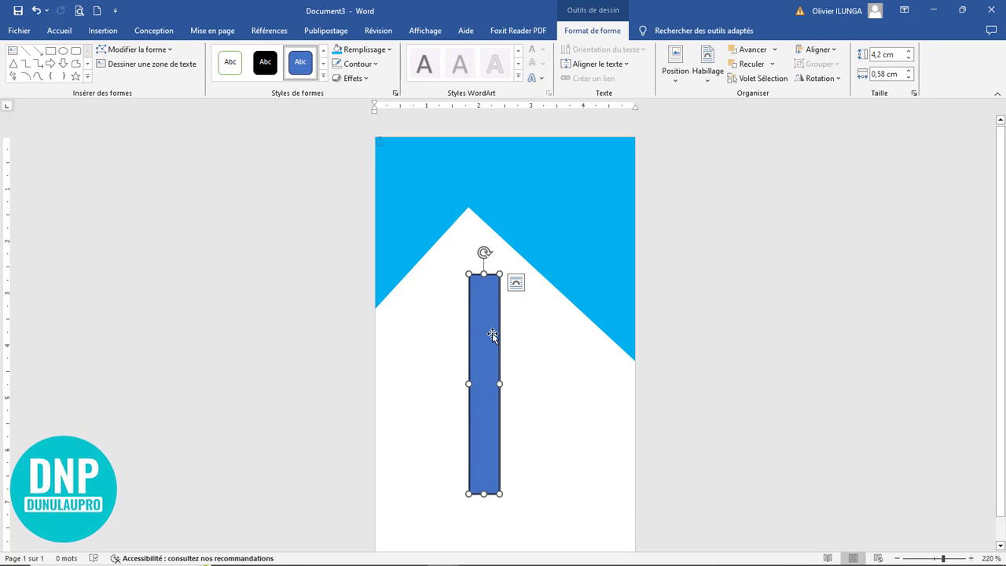
{"action": "left_click_drag", "start_coordinate": [483, 253], "coordinate": [396, 286]}
{"action": "left_click_drag", "start_coordinate": [451, 348], "coordinate": [503, 211]}
{"action": "left_click_drag", "start_coordinate": [446, 151], "coordinate": [439, 160]}
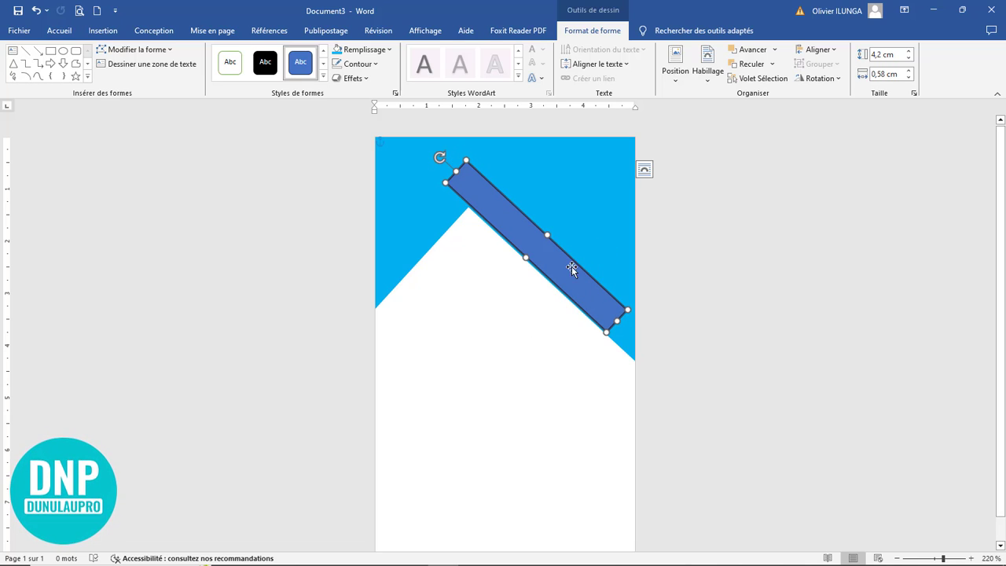
{"action": "key", "text": "Up"}
{"action": "key", "text": "Up"}
{"action": "key", "text": "Up"}
{"action": "key", "text": "Up"}
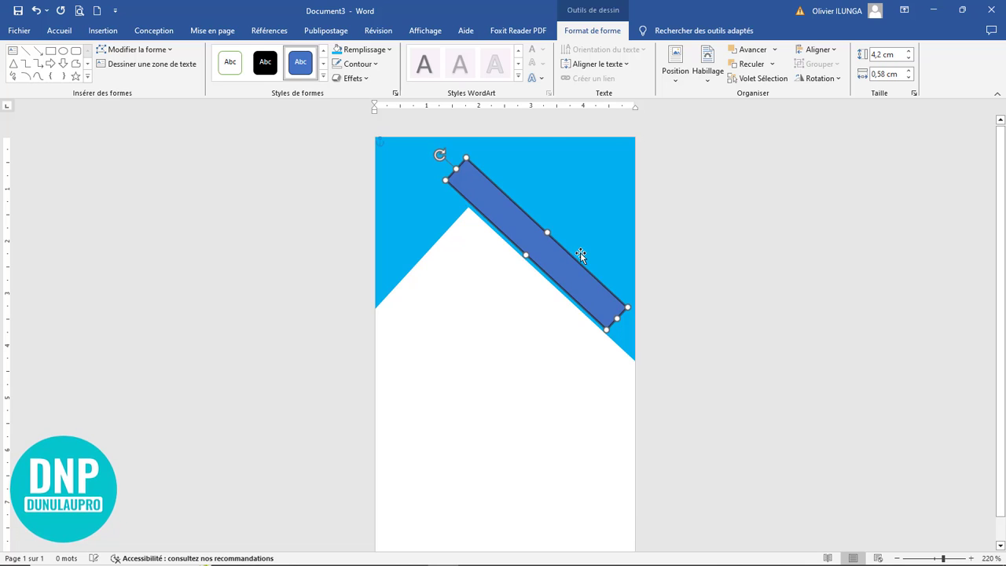
{"action": "key", "text": "Up"}
{"action": "key", "text": "Up"}
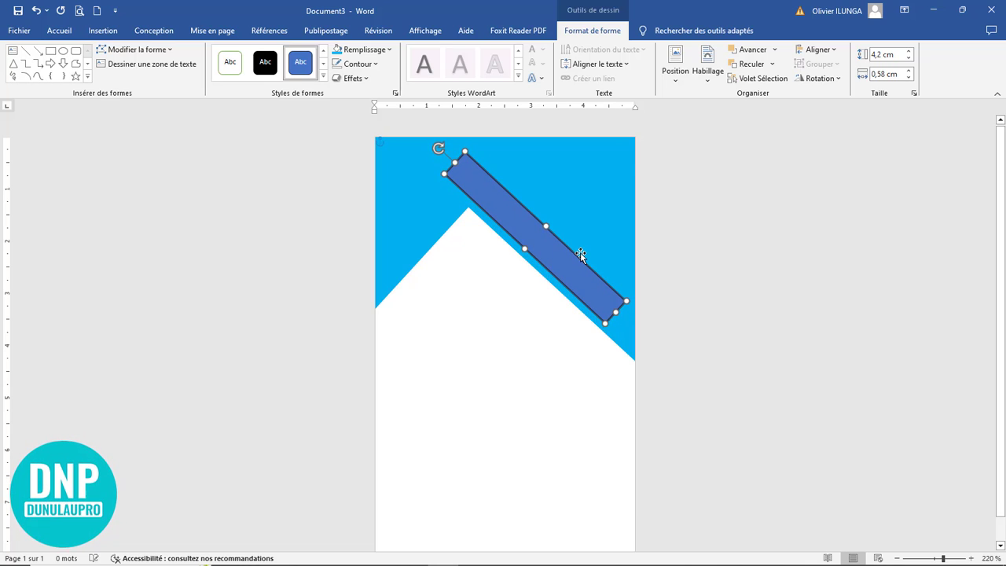
{"action": "key", "text": "Up"}
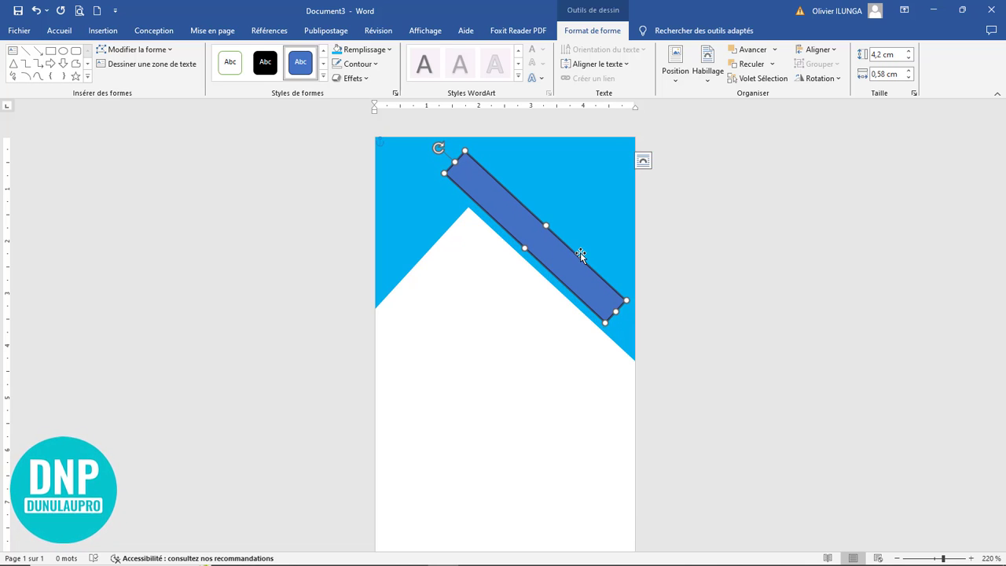
{"action": "key", "text": "Down"}
{"action": "key", "text": "Down"}
{"action": "key", "text": "Down"}
{"action": "key", "text": "Down"}
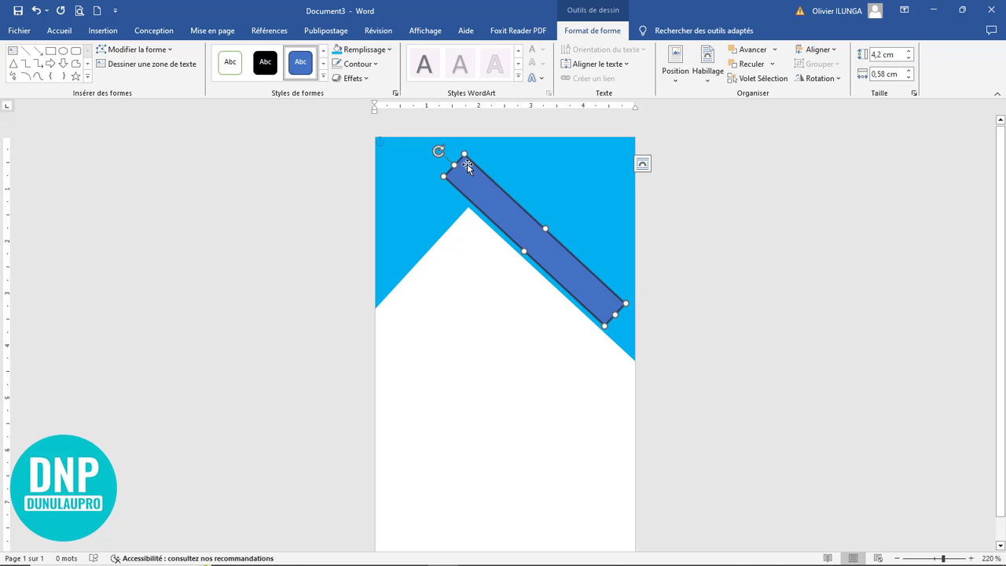
Step: Align the bar along the peak's right slope, shorten it to 3.73 × 0.55 cm, and remove its outline
{"action": "left_click_drag", "start_coordinate": [486, 205], "coordinate": [506, 234]}
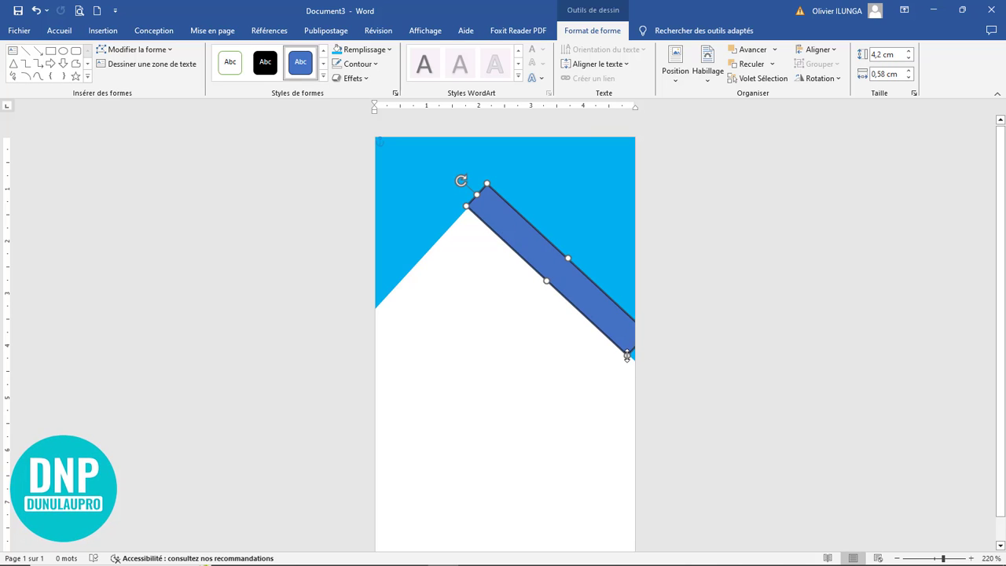
{"action": "left_click_drag", "start_coordinate": [627, 355], "coordinate": [610, 337]}
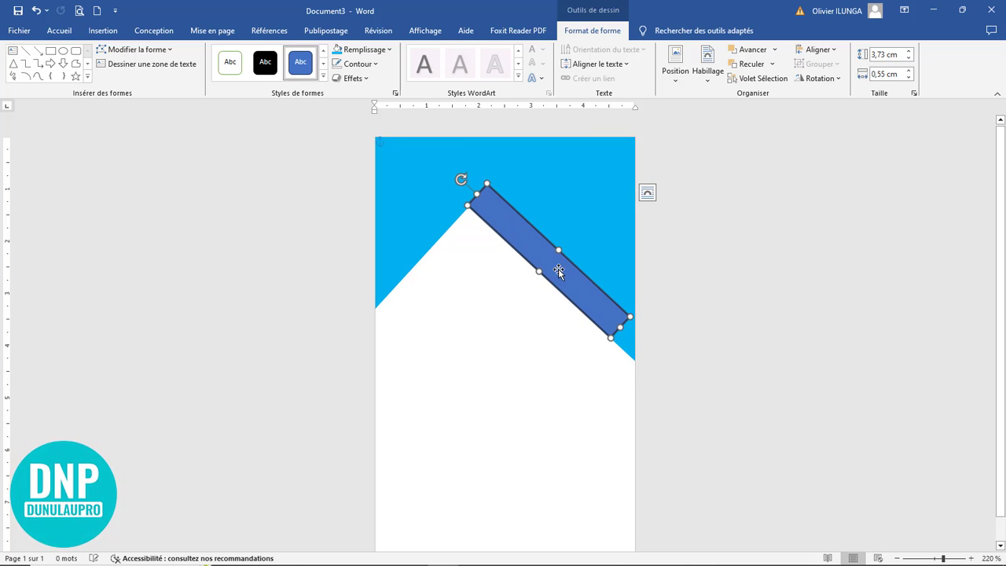
{"action": "left_click", "coordinate": [338, 63]}
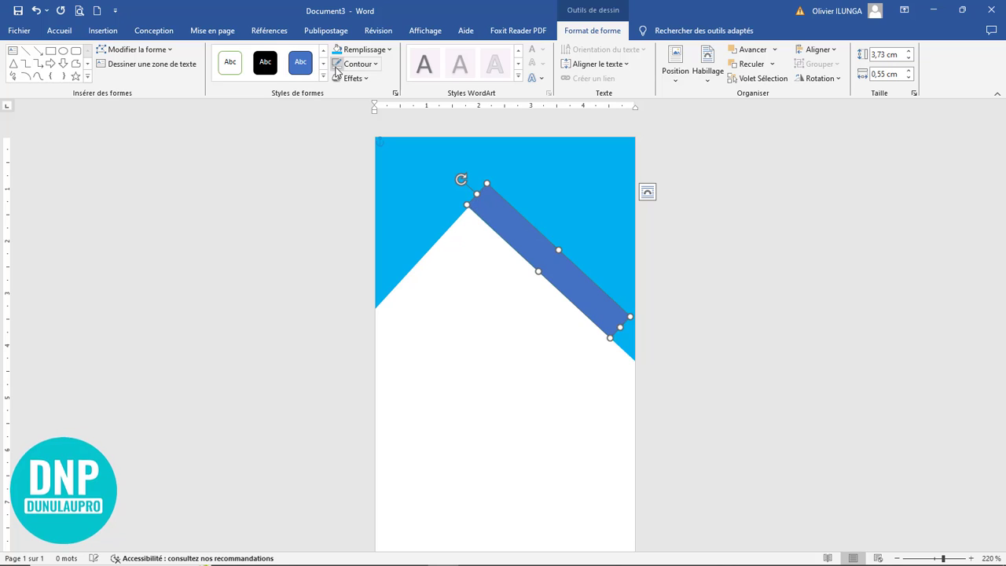
{"action": "left_click", "coordinate": [504, 334]}
{"action": "left_click", "coordinate": [520, 226]}
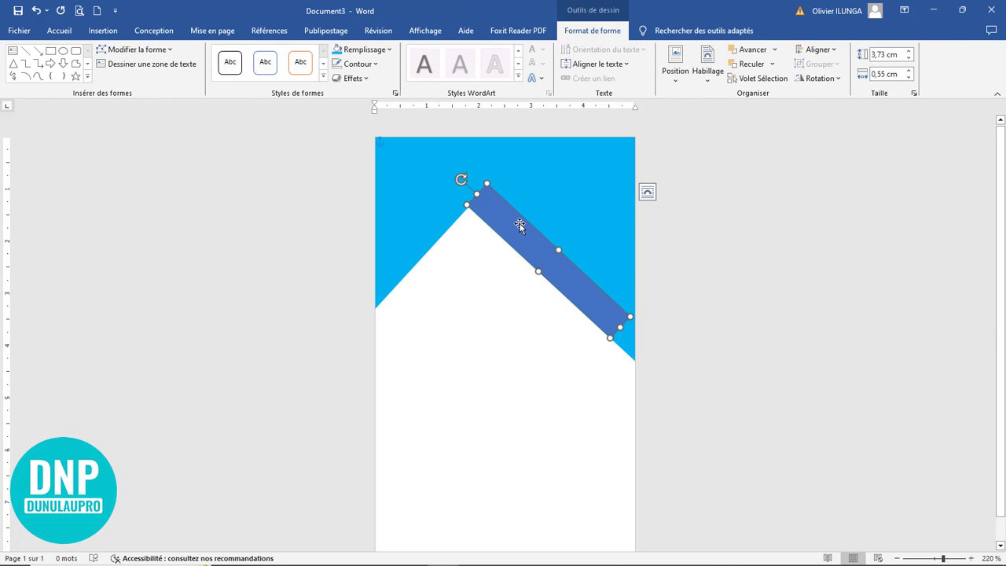
{"action": "key", "text": "Right"}
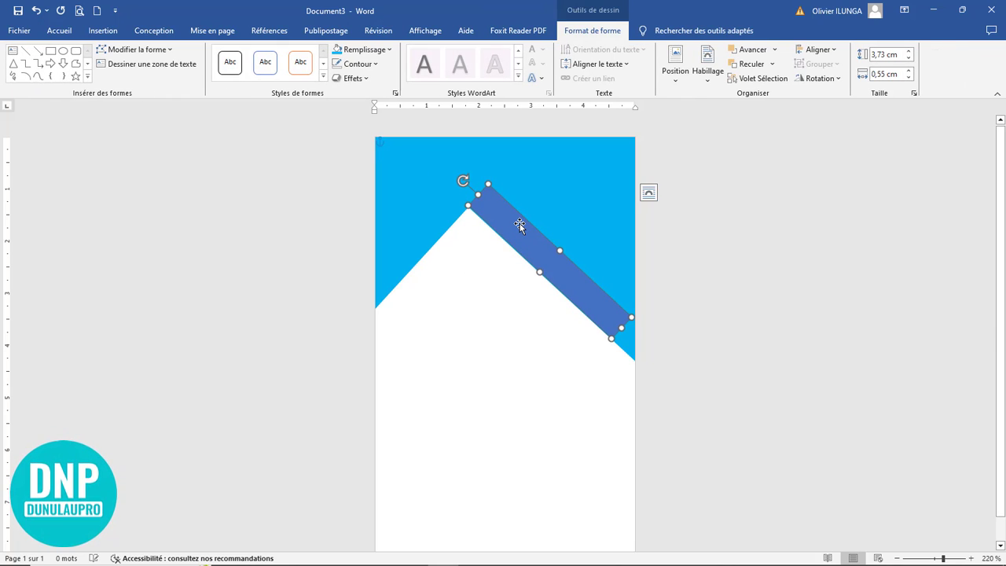
{"action": "left_click", "coordinate": [494, 307]}
{"action": "scroll", "coordinate": [469, 318], "scroll_direction": "up", "scroll_amount": 2}
{"action": "scroll", "coordinate": [469, 318], "scroll_direction": "up", "scroll_amount": 13}
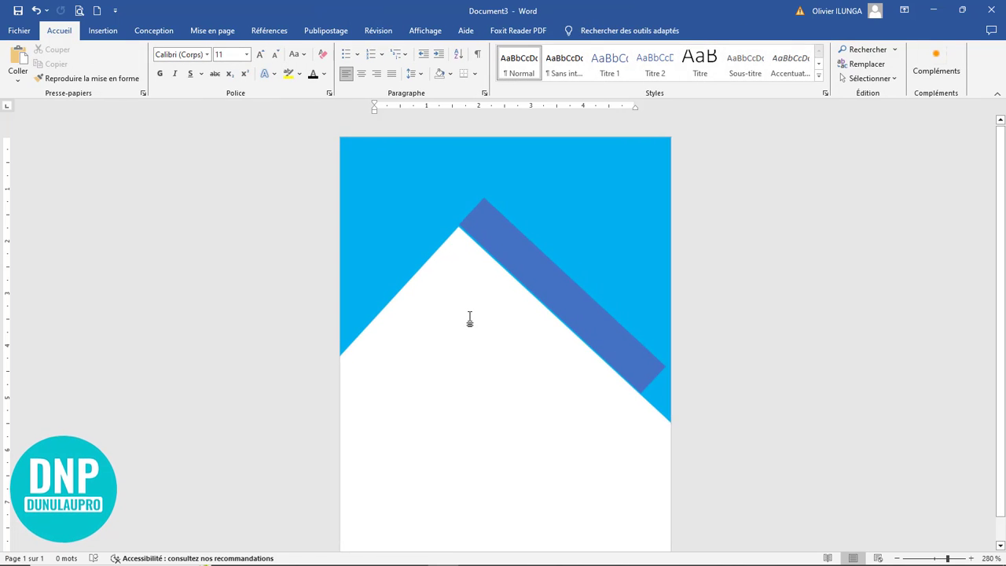
Step: Fine-tune the diagonal bar's rotation and fill it black
{"action": "left_click", "coordinate": [489, 287]}
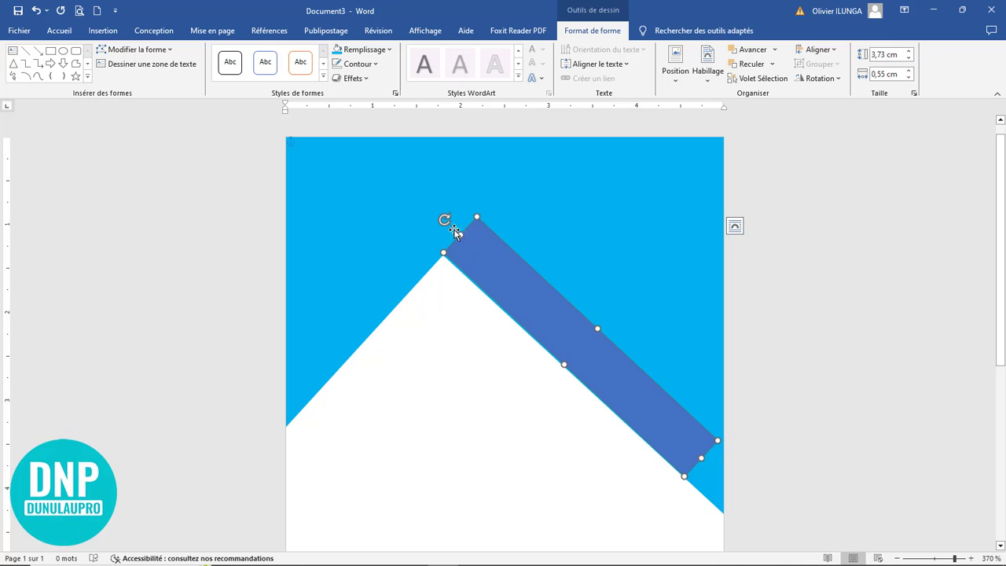
{"action": "left_click_drag", "start_coordinate": [446, 220], "coordinate": [446, 218]}
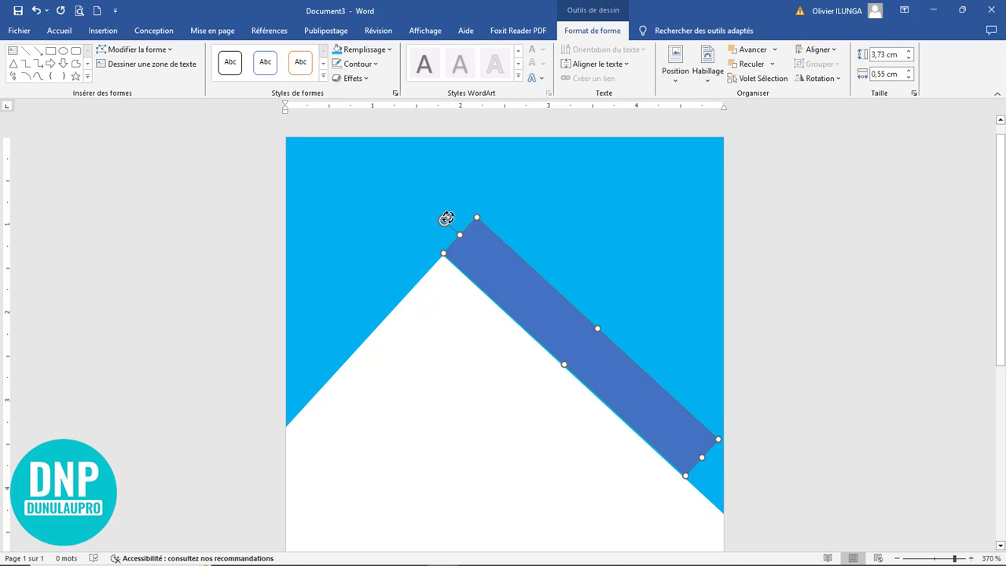
{"action": "left_click_drag", "start_coordinate": [446, 219], "coordinate": [446, 220]}
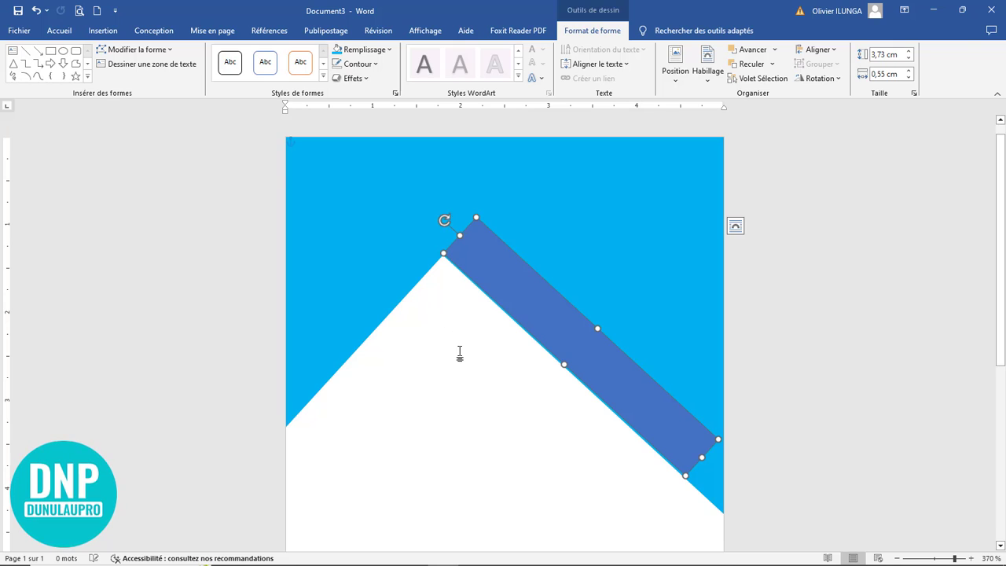
{"action": "left_click", "coordinate": [461, 352]}
{"action": "left_click", "coordinate": [505, 288]}
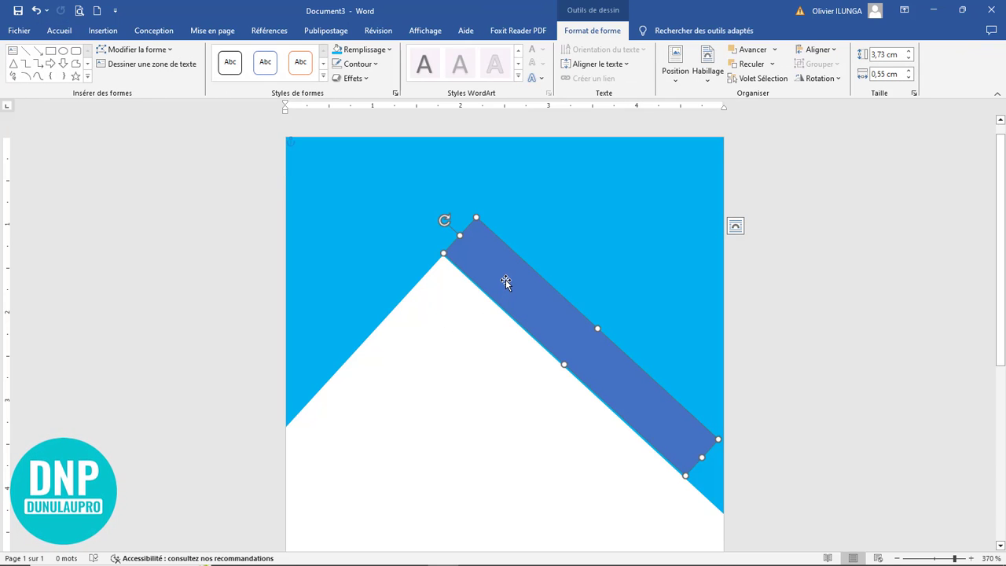
{"action": "left_click", "coordinate": [374, 52]}
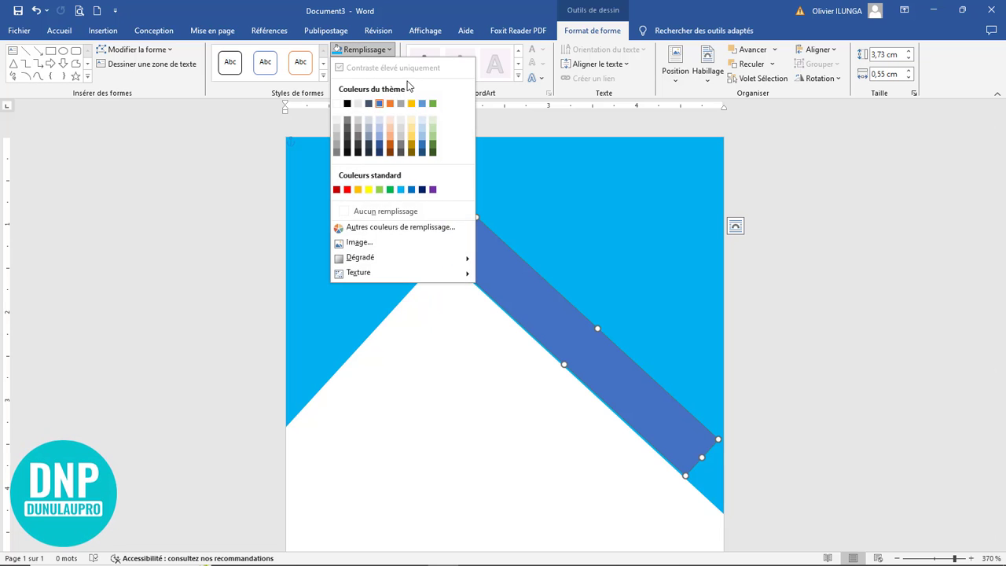
{"action": "left_click", "coordinate": [346, 103]}
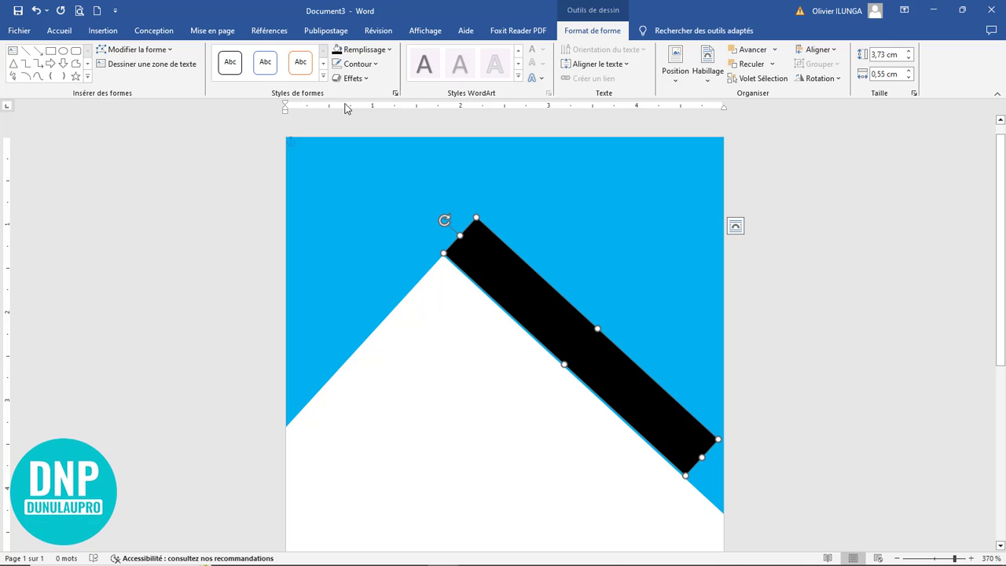
{"action": "left_click", "coordinate": [132, 52]}
{"action": "left_click", "coordinate": [134, 84]}
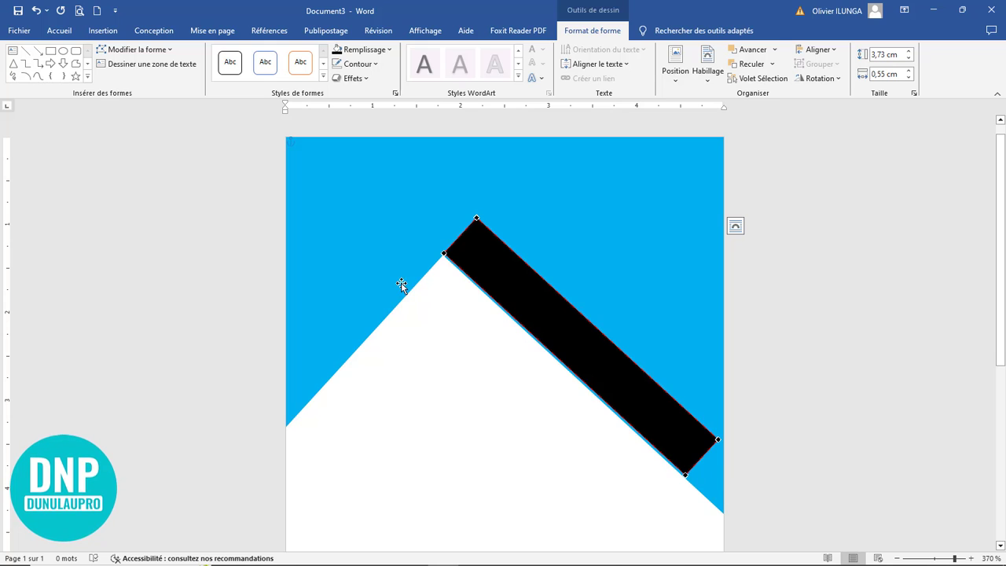
Step: Extend the black bar past the right page edge and delete its top point to form a wedge
{"action": "left_click", "coordinate": [498, 379]}
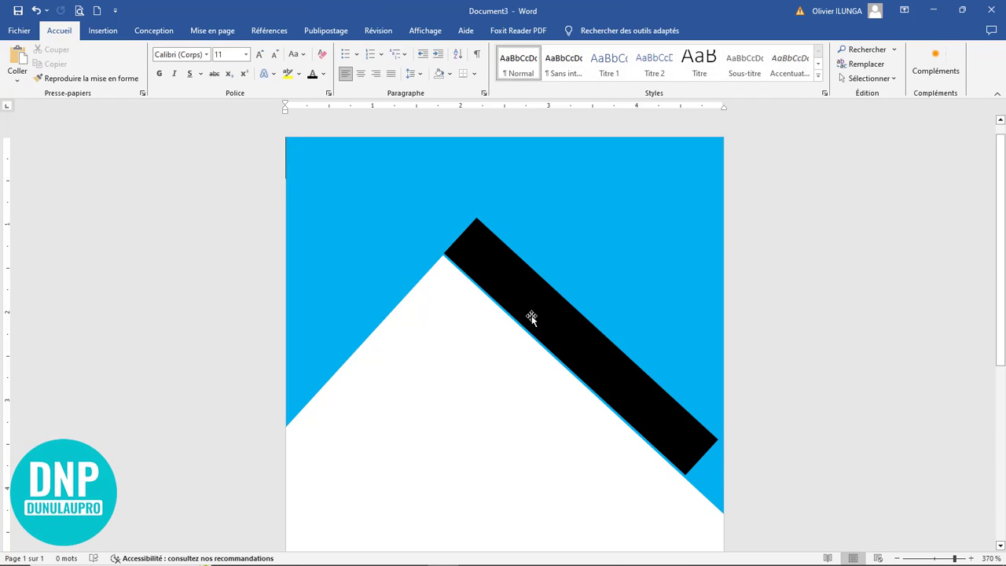
{"action": "left_click", "coordinate": [531, 316]}
{"action": "left_click_drag", "start_coordinate": [701, 458], "coordinate": [779, 502]}
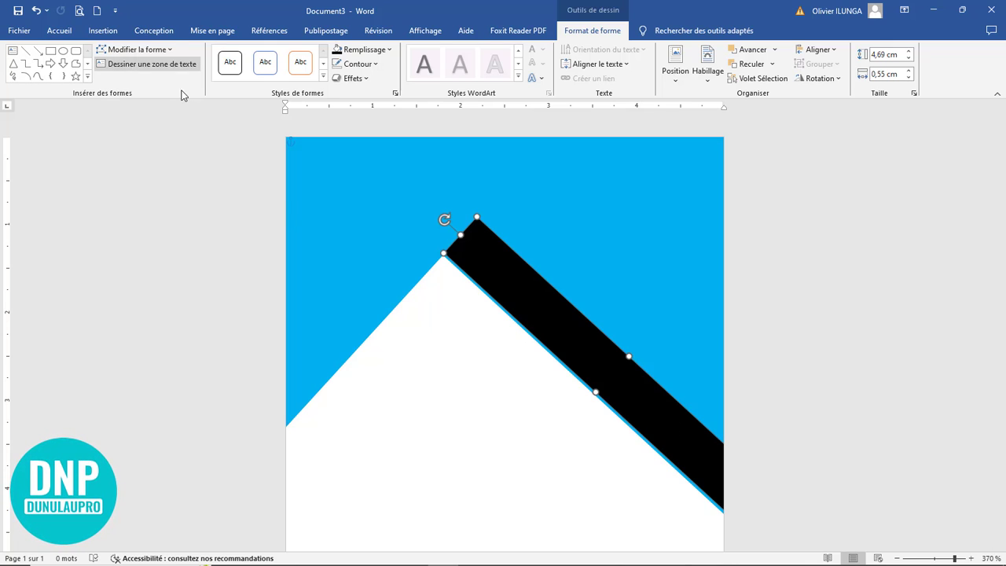
{"action": "left_click", "coordinate": [123, 49]}
{"action": "left_click", "coordinate": [129, 82]}
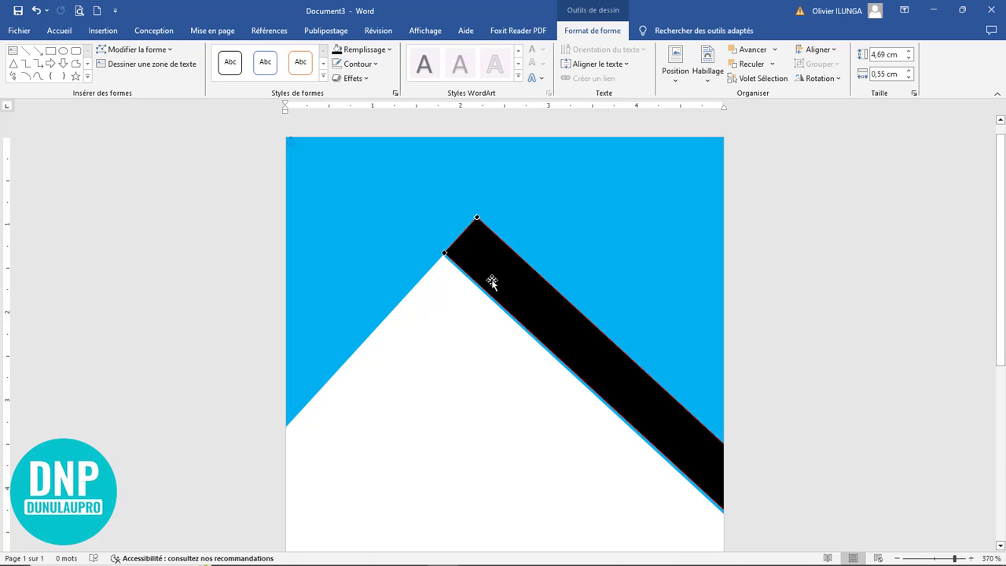
{"action": "right_click", "coordinate": [476, 218]}
{"action": "left_click", "coordinate": [509, 238]}
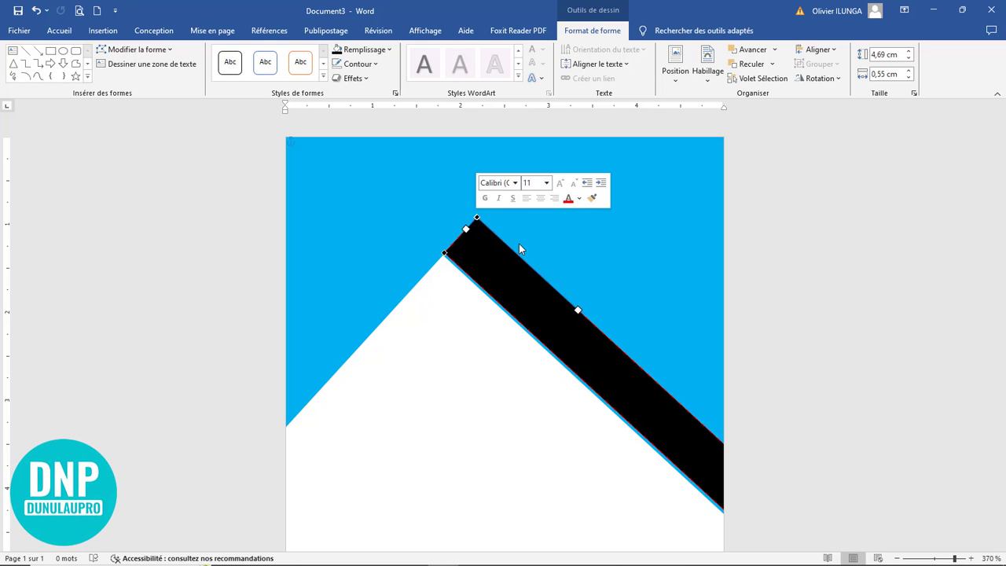
{"action": "left_click", "coordinate": [481, 422]}
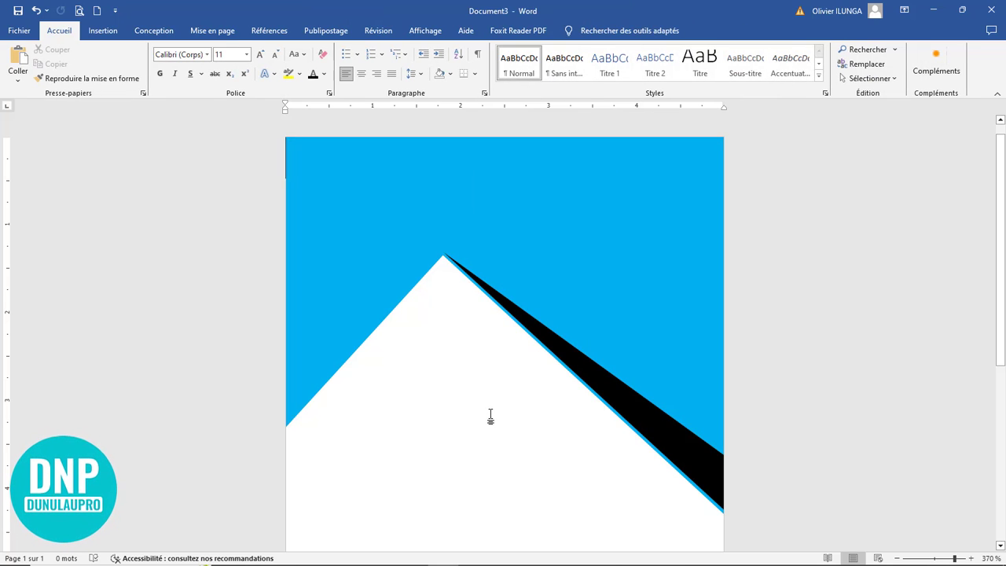
{"action": "left_click", "coordinate": [608, 389]}
{"action": "left_click", "coordinate": [458, 413]}
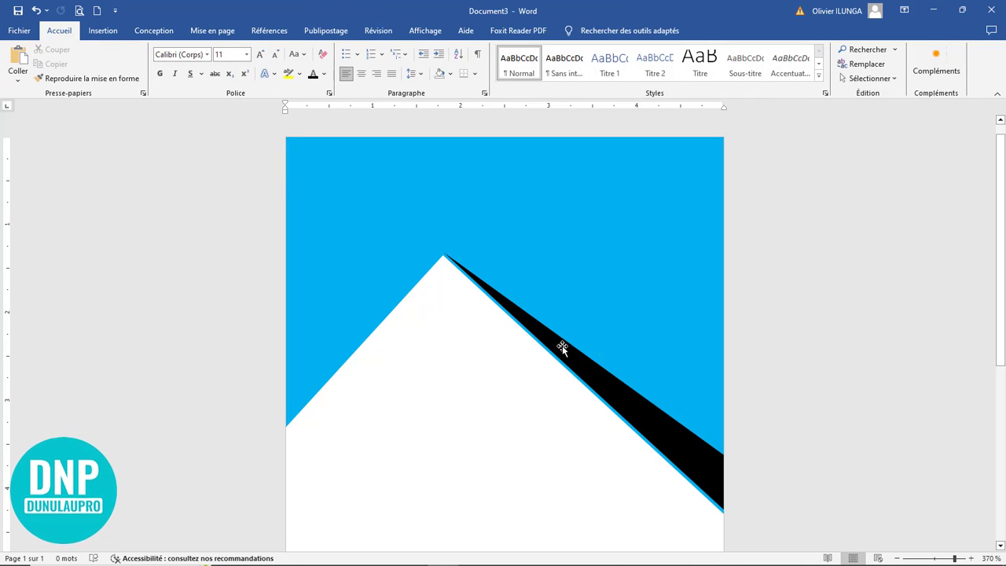
Step: Copy the black wedge into a stripe across the page's top-left corner
{"action": "left_click_drag", "start_coordinate": [584, 370], "coordinate": [253, 128]}
{"action": "left_click", "coordinate": [496, 439]}
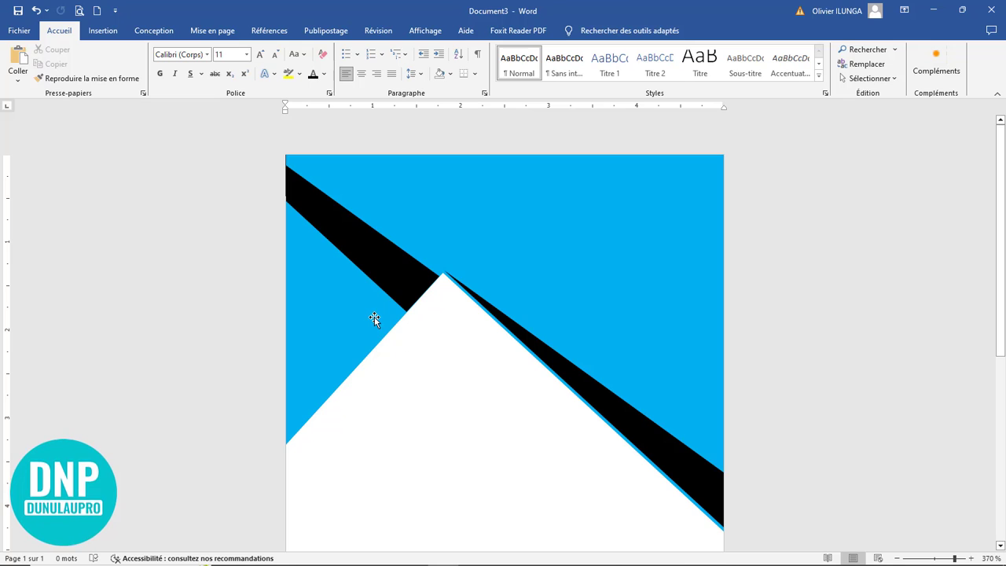
{"action": "left_click", "coordinate": [375, 261]}
{"action": "left_click_drag", "start_coordinate": [375, 263], "coordinate": [662, 381]}
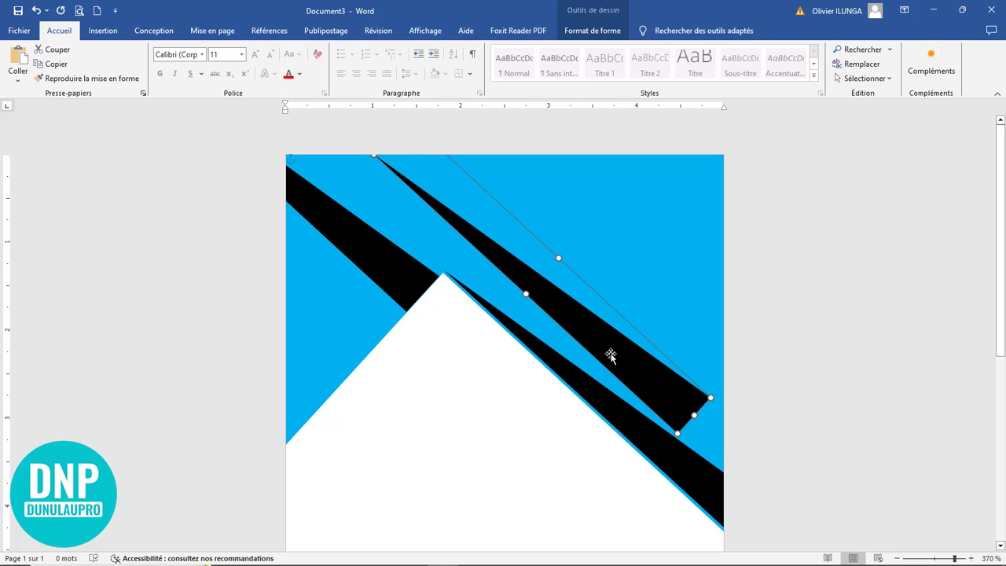
{"action": "key", "text": "ctrl+z"}
Step: Tilt and position a thinner stripe parallel above the right wedge
{"action": "mouse_move", "coordinate": [417, 172]}
{"action": "left_mouse_down"}
{"action": "mouse_move", "coordinate": [406, 168]}
{"action": "mouse_move", "coordinate": [403, 181]}
{"action": "left_mouse_up"}
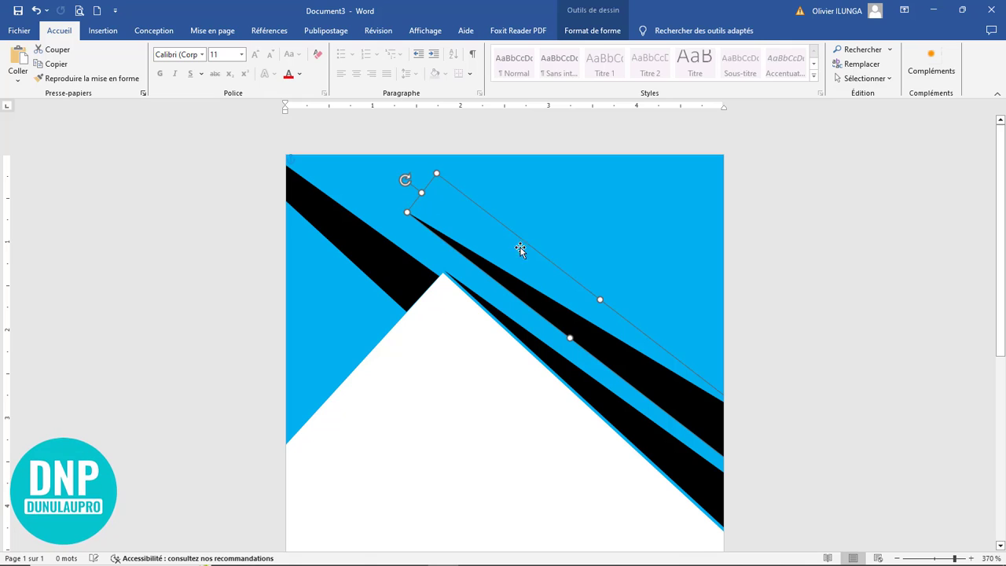
{"action": "left_click_drag", "start_coordinate": [570, 322], "coordinate": [612, 362]}
{"action": "left_click", "coordinate": [532, 442]}
{"action": "scroll", "coordinate": [535, 441], "scroll_direction": "down", "scroll_amount": 7}
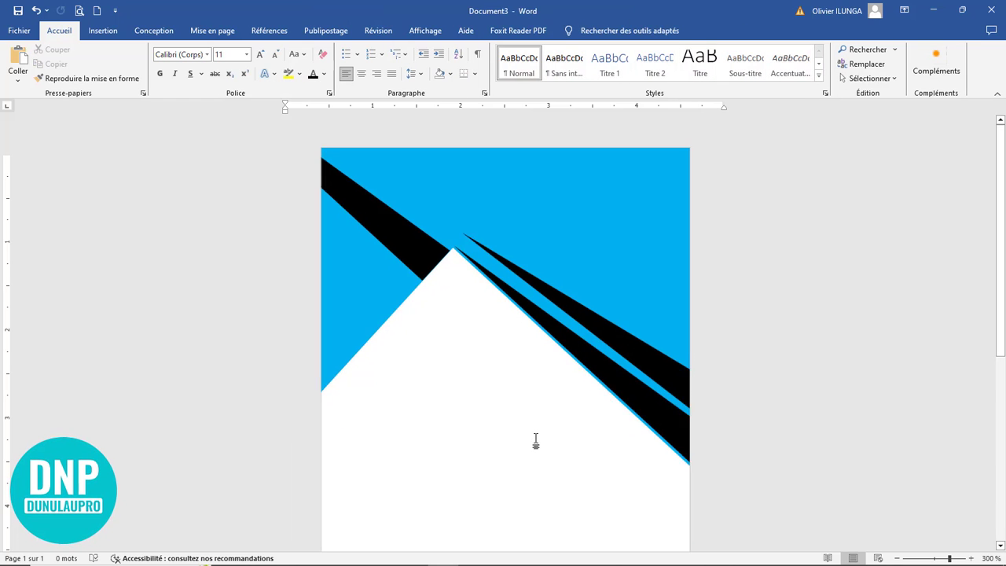
{"action": "scroll", "coordinate": [535, 441], "scroll_direction": "down", "scroll_amount": 11}
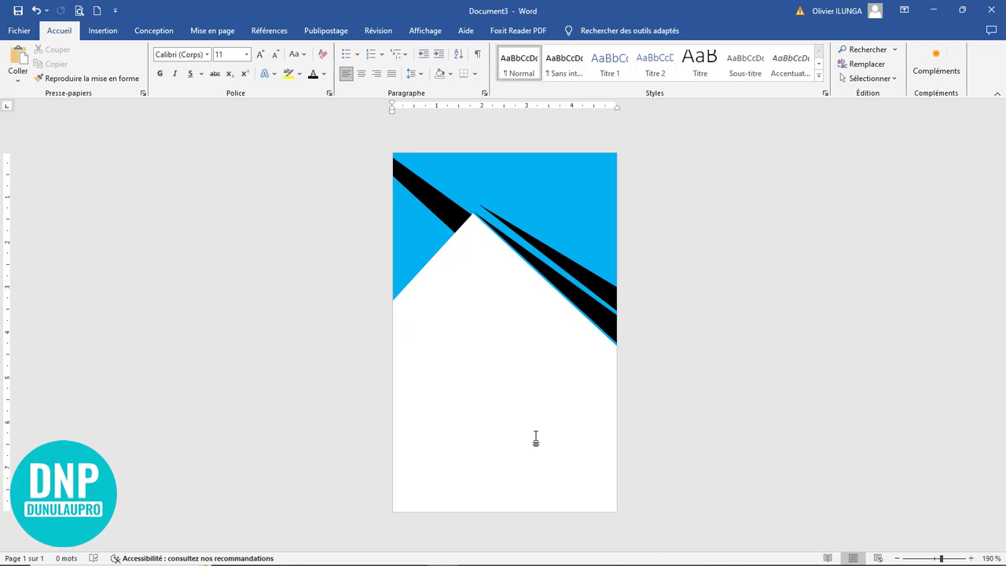
{"action": "scroll", "coordinate": [535, 441], "scroll_direction": "up", "scroll_amount": 3}
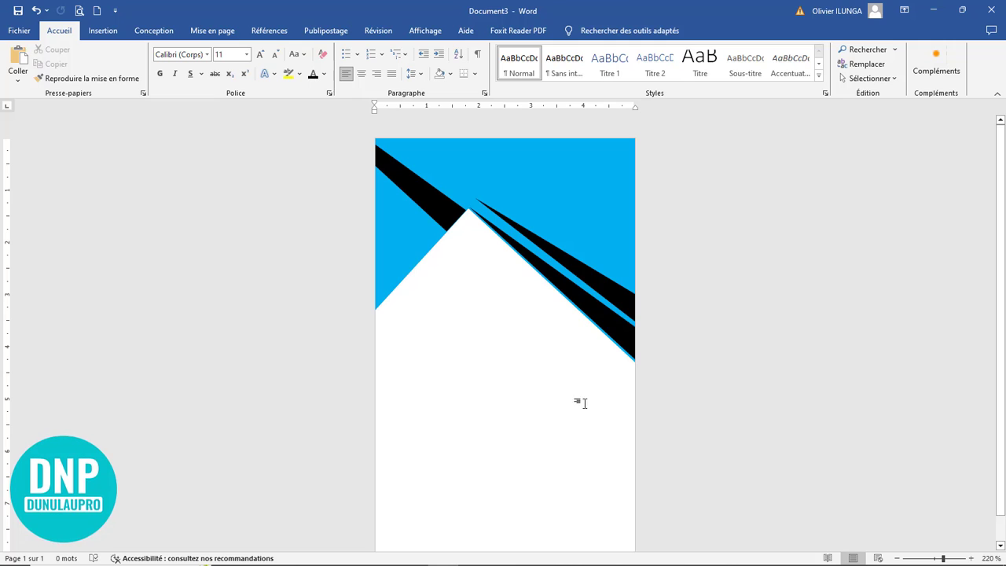
{"action": "mouse_move", "coordinate": [612, 287]}
{"action": "left_mouse_down"}
{"action": "mouse_move", "coordinate": [591, 317]}
{"action": "mouse_move", "coordinate": [619, 271]}
{"action": "mouse_move", "coordinate": [618, 286]}
{"action": "left_mouse_up"}
{"action": "left_click", "coordinate": [548, 358]}
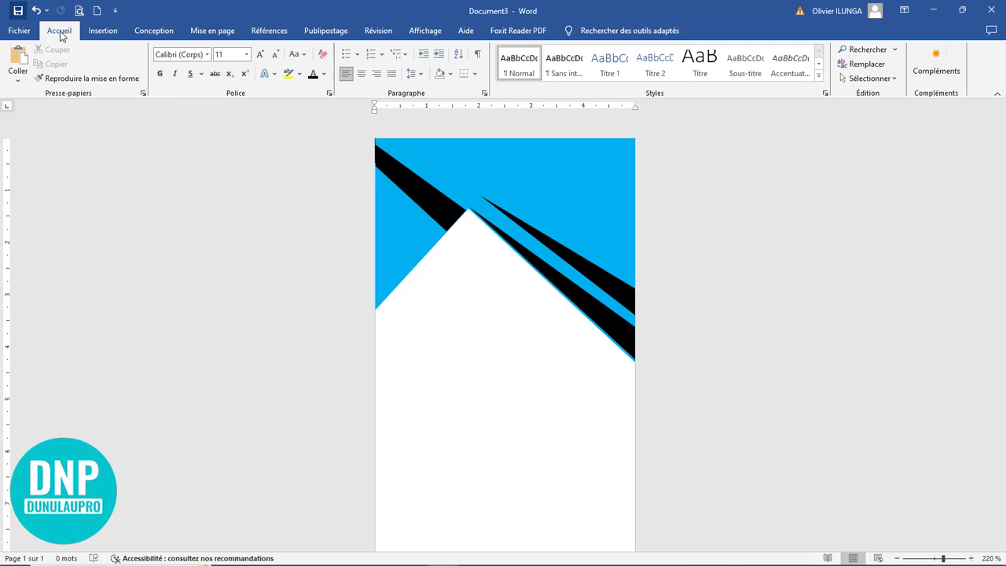
Step: Draw a blue oval just below the white peak of the badge
{"action": "left_click", "coordinate": [102, 31]}
{"action": "left_click", "coordinate": [179, 84]}
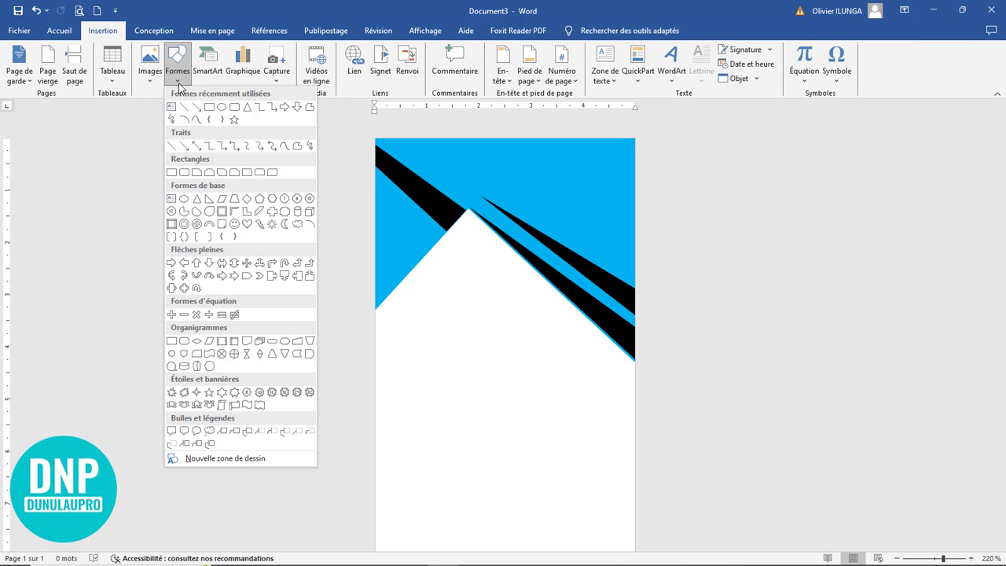
{"action": "left_click", "coordinate": [221, 107]}
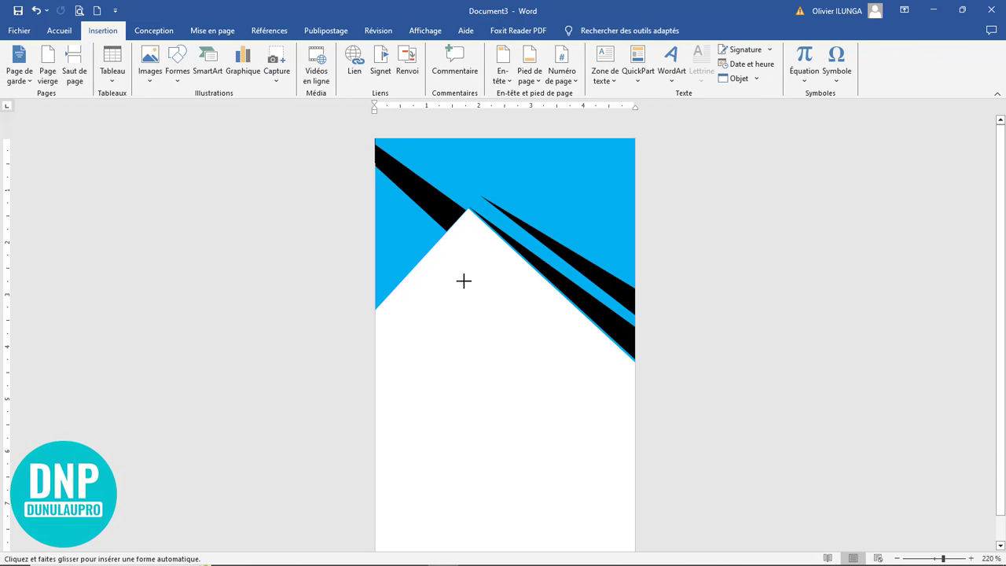
{"action": "mouse_move", "coordinate": [464, 246]}
{"action": "left_mouse_down"}
{"action": "mouse_move", "coordinate": [566, 370]}
{"action": "mouse_move", "coordinate": [595, 385]}
{"action": "left_mouse_up"}
{"action": "left_click_drag", "start_coordinate": [535, 330], "coordinate": [507, 337]}
{"action": "left_click_drag", "start_coordinate": [503, 393], "coordinate": [503, 379]}
Step: Resize the circle to about 2.54 × 2.53 cm and centre it on the page guide
{"action": "scroll", "coordinate": [544, 445], "scroll_direction": "down", "scroll_amount": 1}
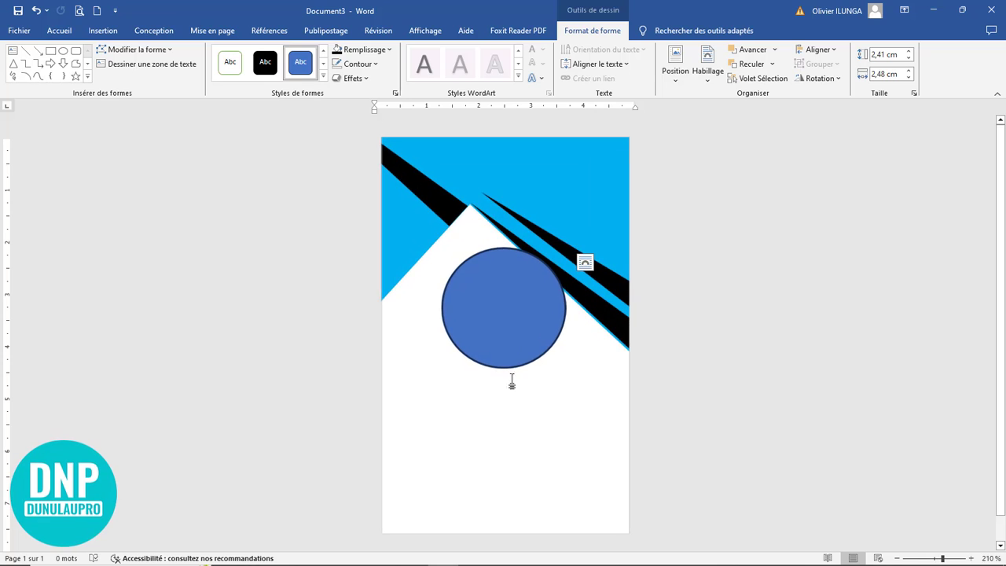
{"action": "left_click", "coordinate": [507, 329]}
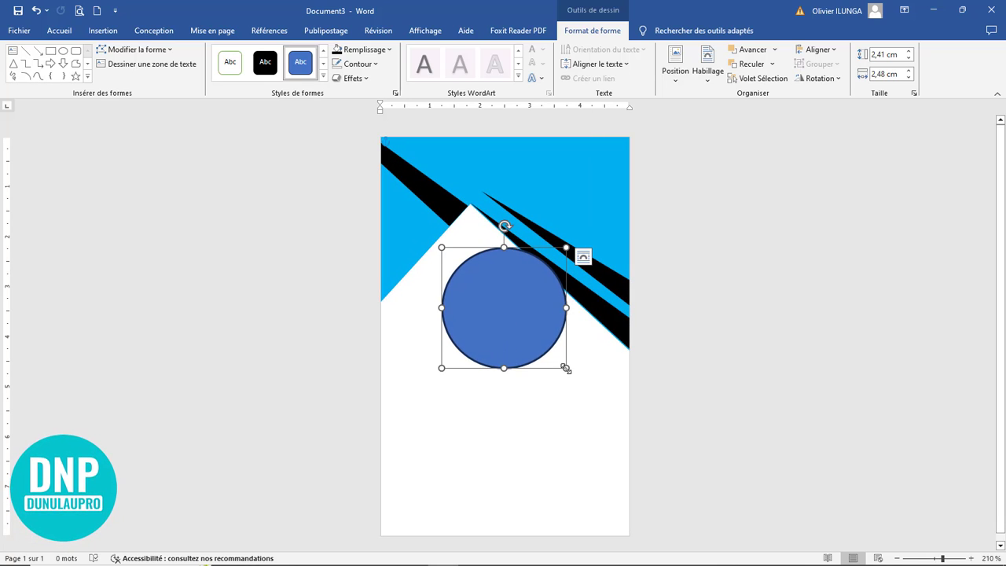
{"action": "left_click_drag", "start_coordinate": [565, 368], "coordinate": [568, 375]}
{"action": "left_click_drag", "start_coordinate": [508, 327], "coordinate": [500, 323]}
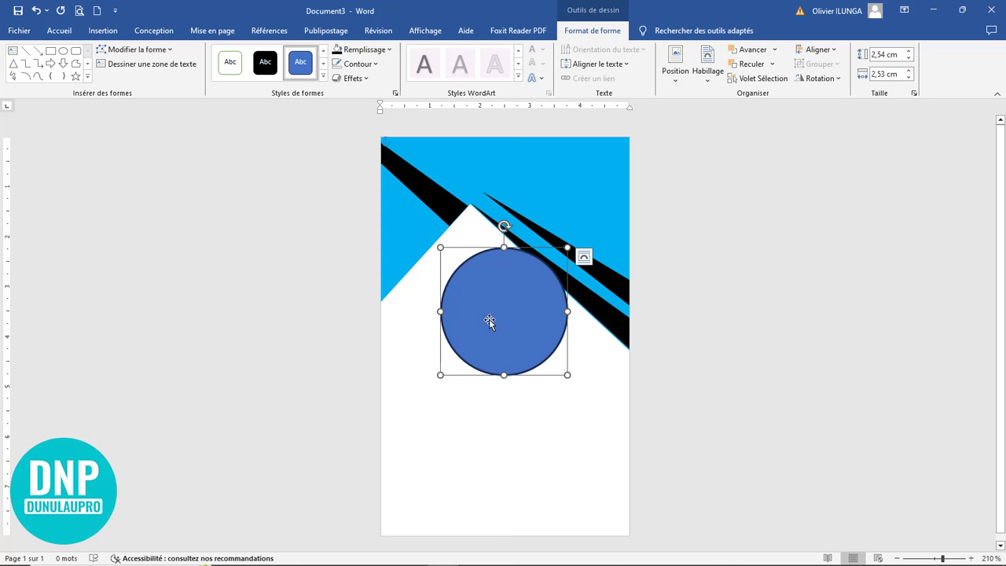
{"action": "left_click", "coordinate": [595, 305]}
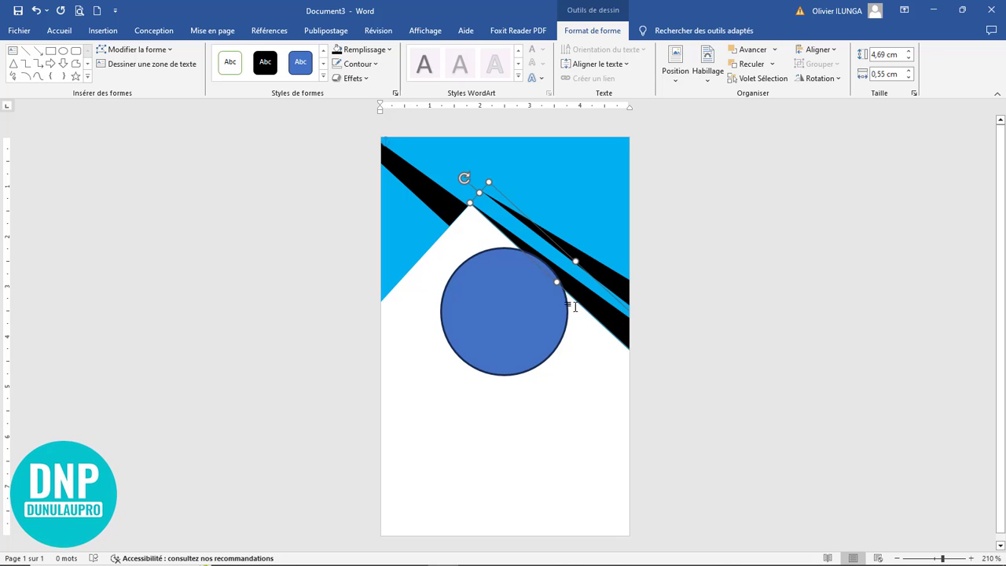
{"action": "left_click", "coordinate": [492, 318]}
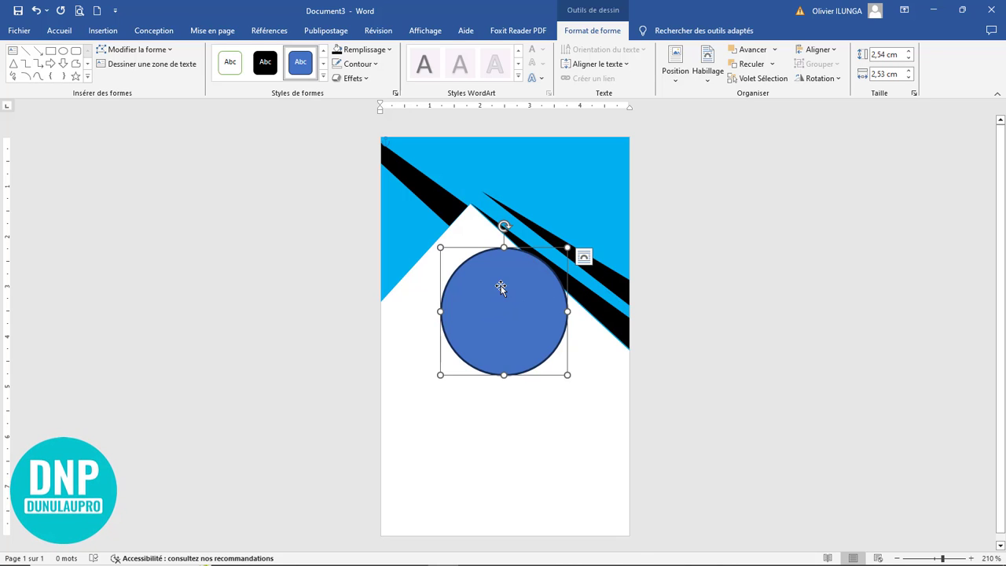
{"action": "right_click", "coordinate": [500, 286]}
Step: Set the circle's fill to a picture taken from the computer
{"action": "left_click", "coordinate": [560, 253]}
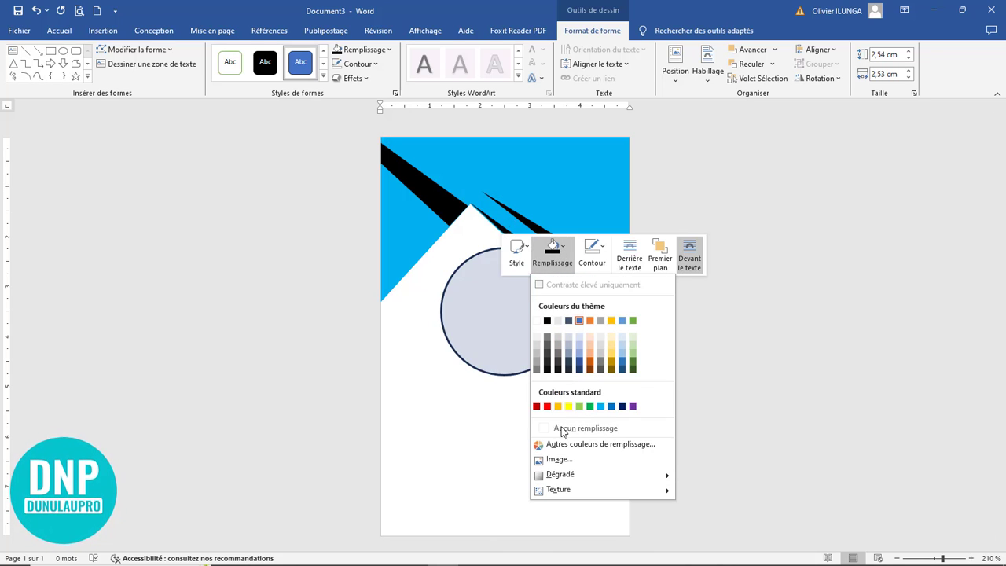
{"action": "left_click", "coordinate": [563, 451]}
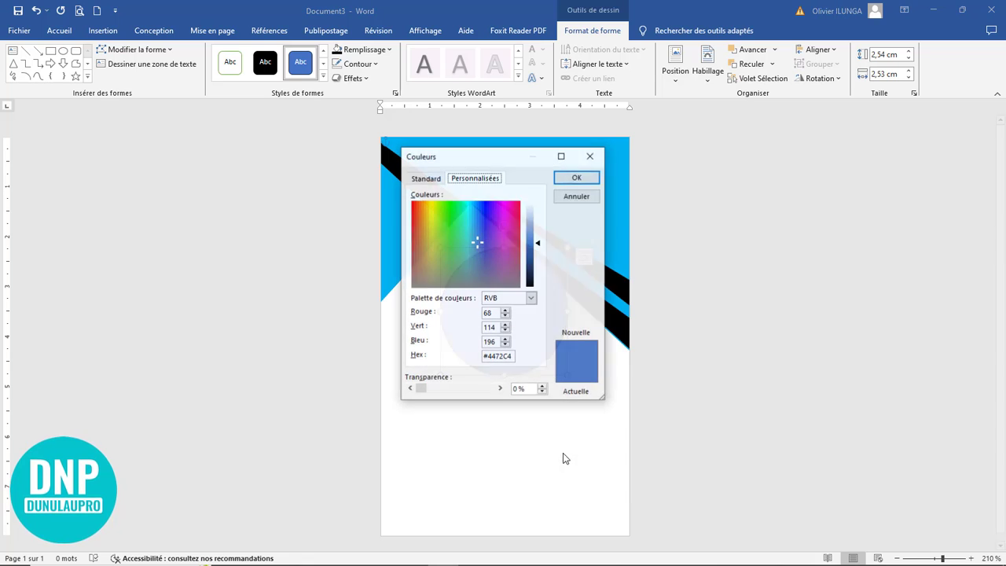
{"action": "left_click", "coordinate": [590, 156]}
{"action": "right_click", "coordinate": [502, 307]}
{"action": "left_click", "coordinate": [554, 330]}
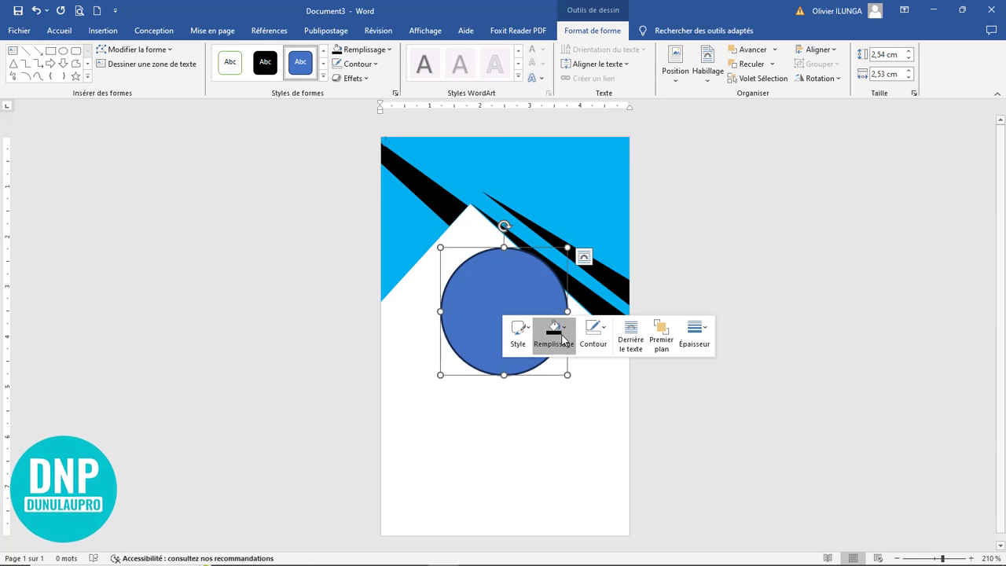
{"action": "left_click", "coordinate": [575, 279]}
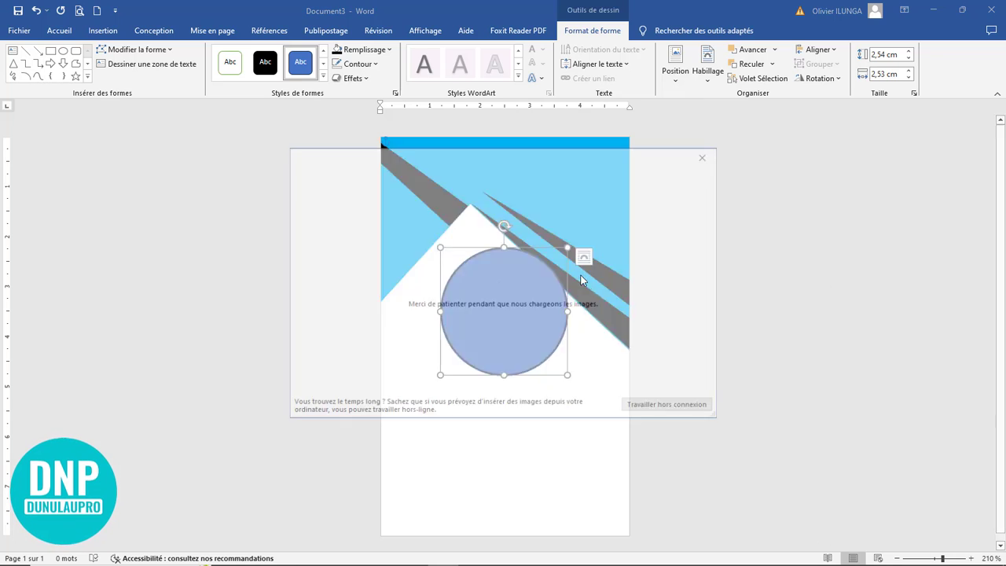
{"action": "left_click", "coordinate": [651, 407]}
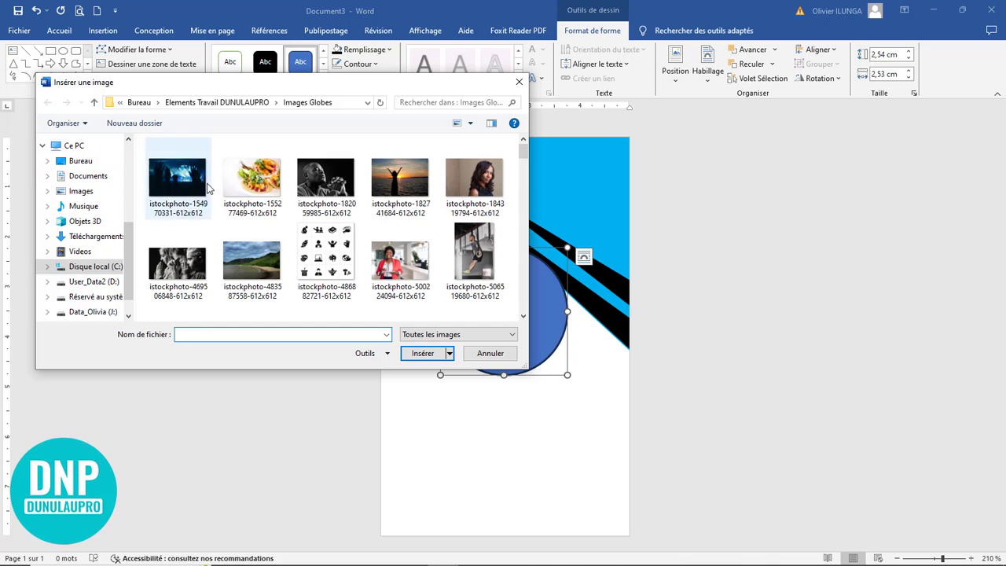
Step: Insert the smiling woman-at-laptop photo from the Images Fyers folder into the circle
{"action": "left_click", "coordinate": [79, 161]}
{"action": "double_click", "coordinate": [168, 169]}
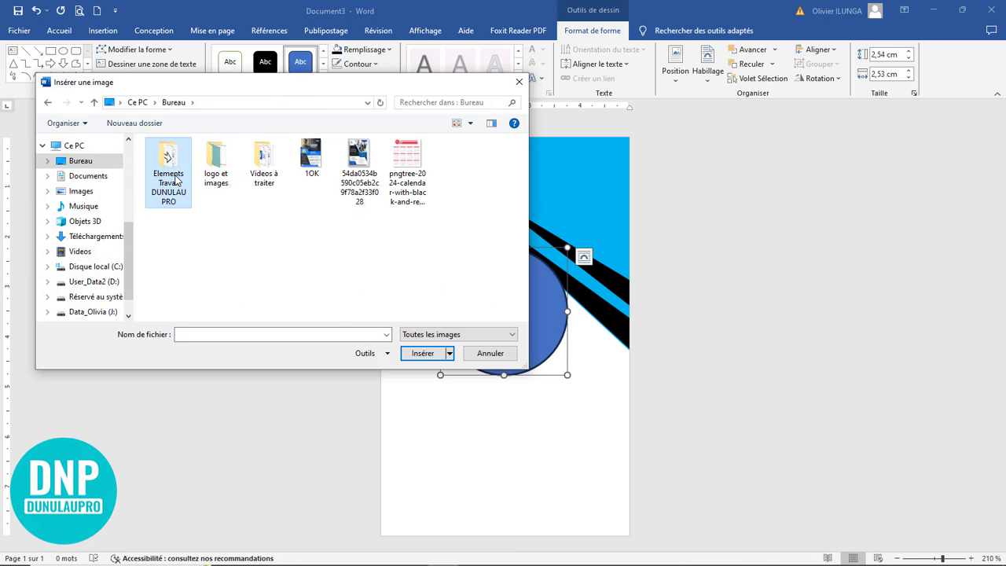
{"action": "double_click", "coordinate": [412, 180]}
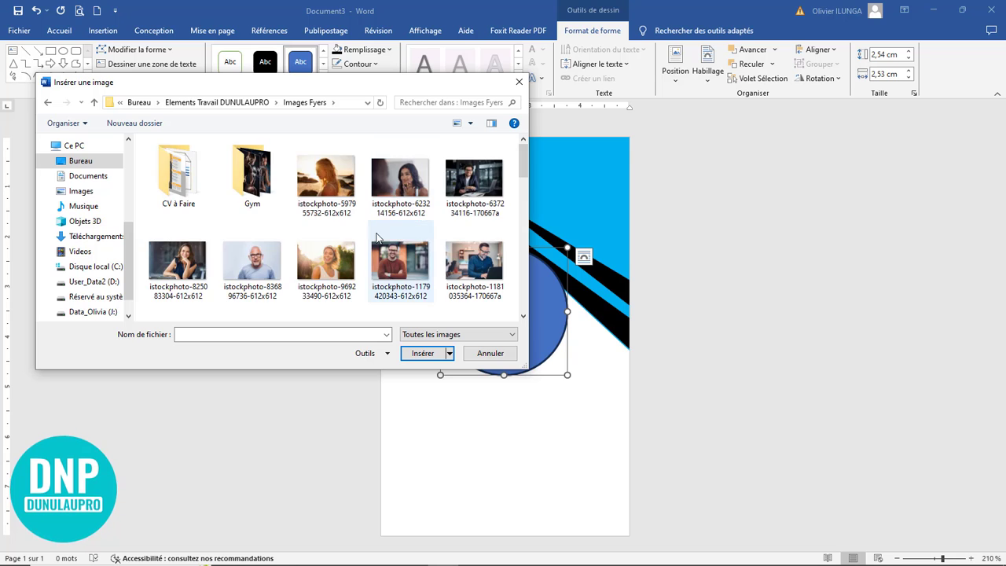
{"action": "scroll", "coordinate": [403, 240], "scroll_direction": "down", "scroll_amount": 5}
{"action": "scroll", "coordinate": [397, 241], "scroll_direction": "down", "scroll_amount": 3}
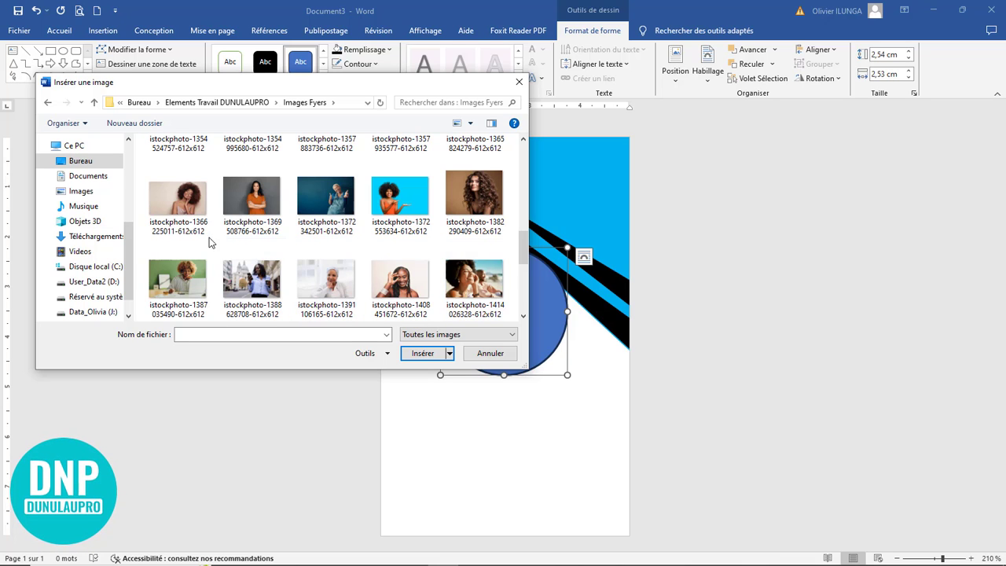
{"action": "scroll", "coordinate": [328, 269], "scroll_direction": "down", "scroll_amount": 2}
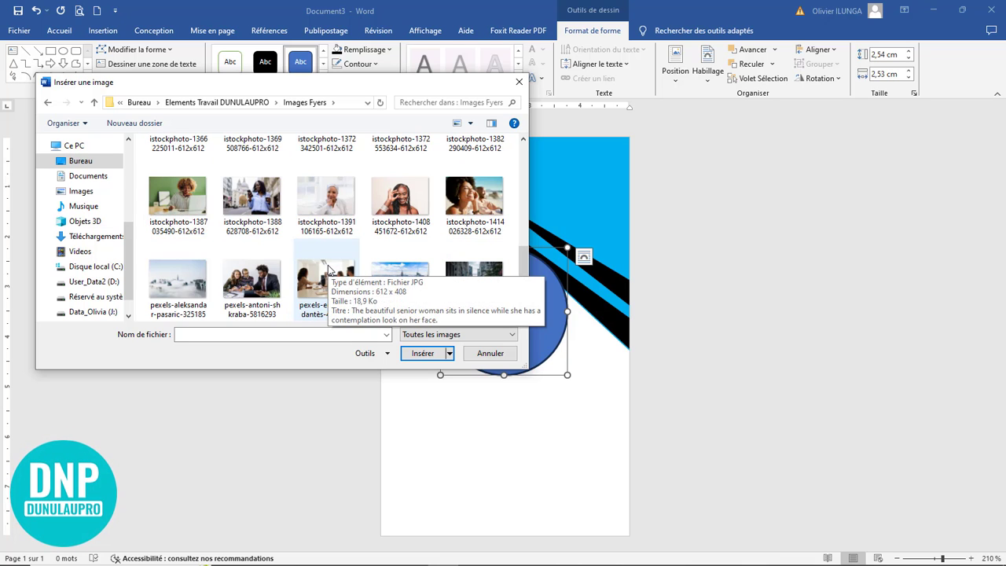
{"action": "left_click", "coordinate": [196, 212]}
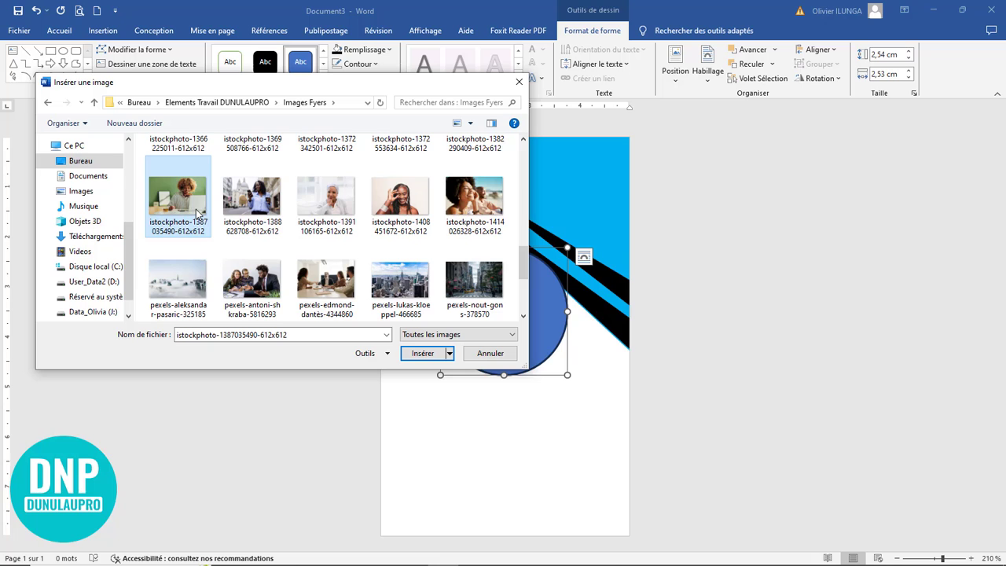
{"action": "left_click", "coordinate": [429, 354]}
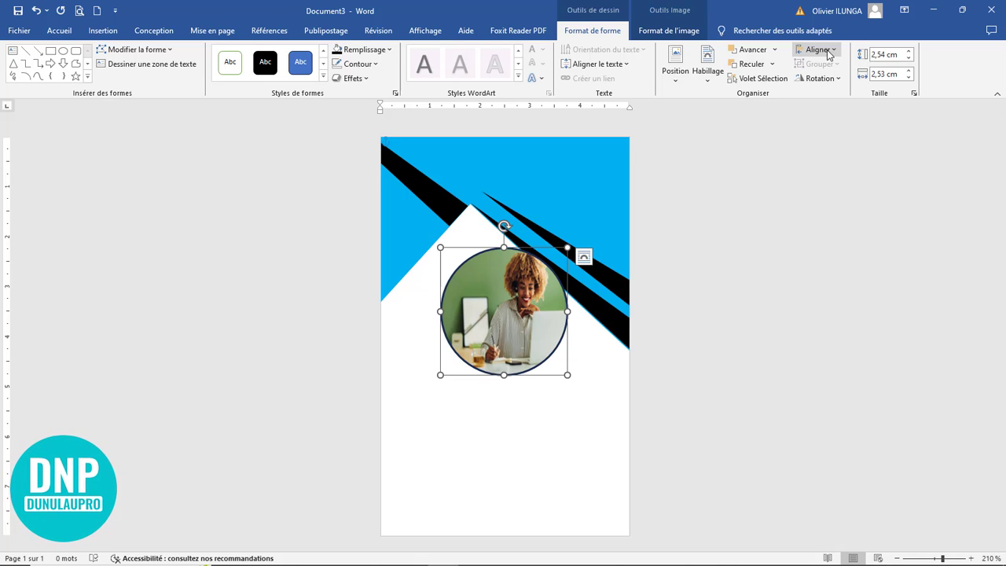
Step: Crop the photo with Fill and reposition it so her face is centred in the circle
{"action": "left_click", "coordinate": [675, 32]}
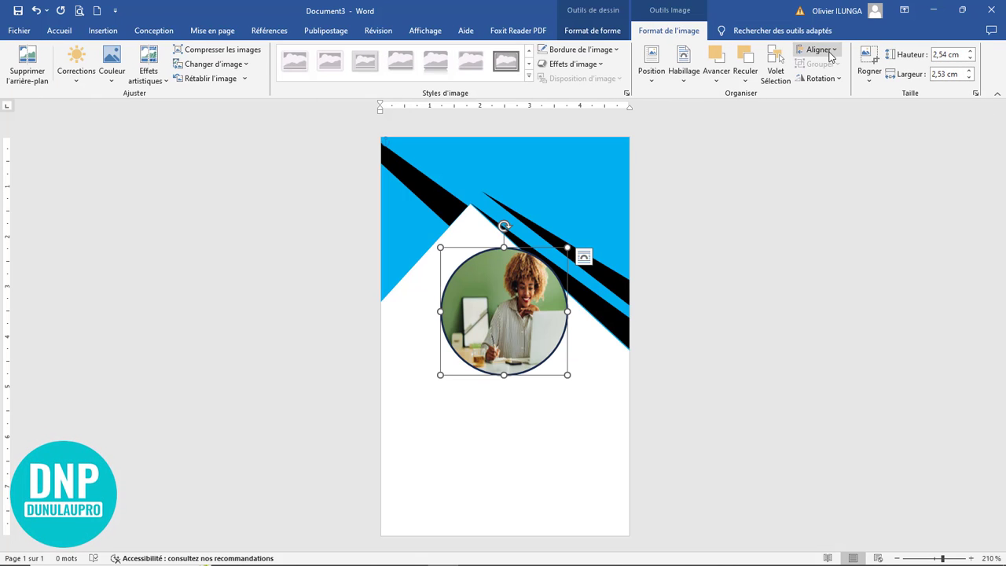
{"action": "left_click", "coordinate": [869, 74]}
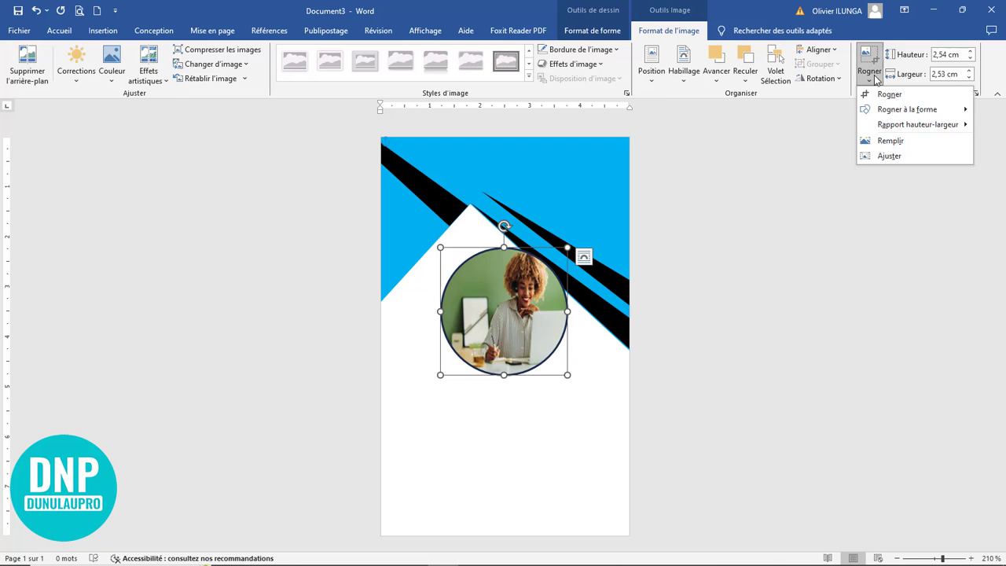
{"action": "left_click", "coordinate": [879, 157]}
{"action": "left_click_drag", "start_coordinate": [599, 375], "coordinate": [537, 385]}
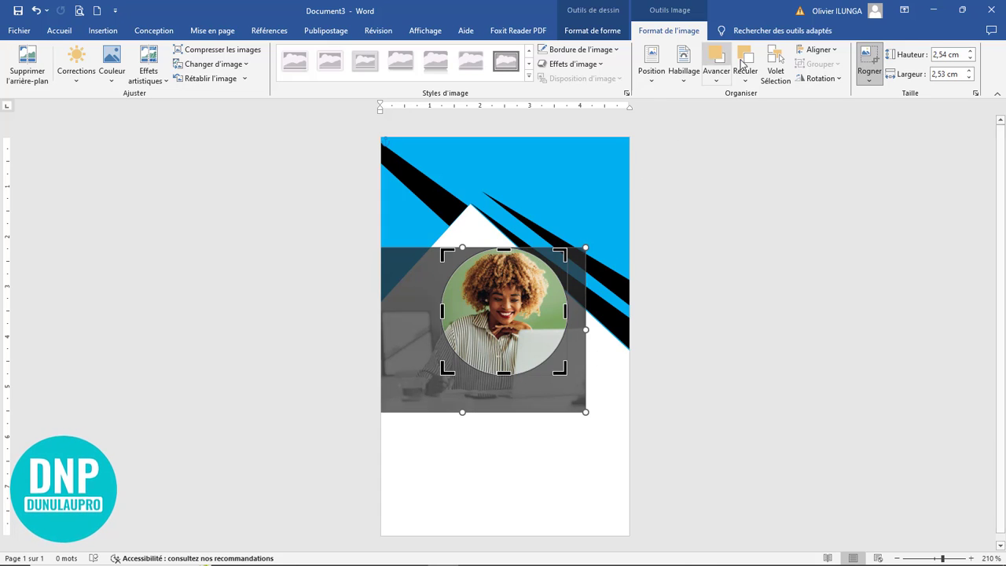
{"action": "left_click", "coordinate": [869, 56]}
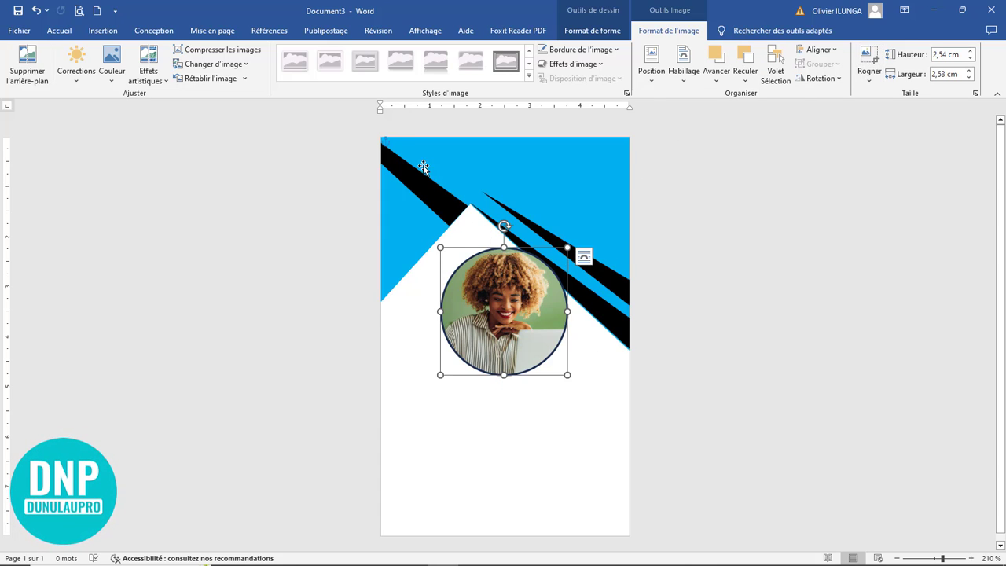
{"action": "double_click", "coordinate": [458, 281]}
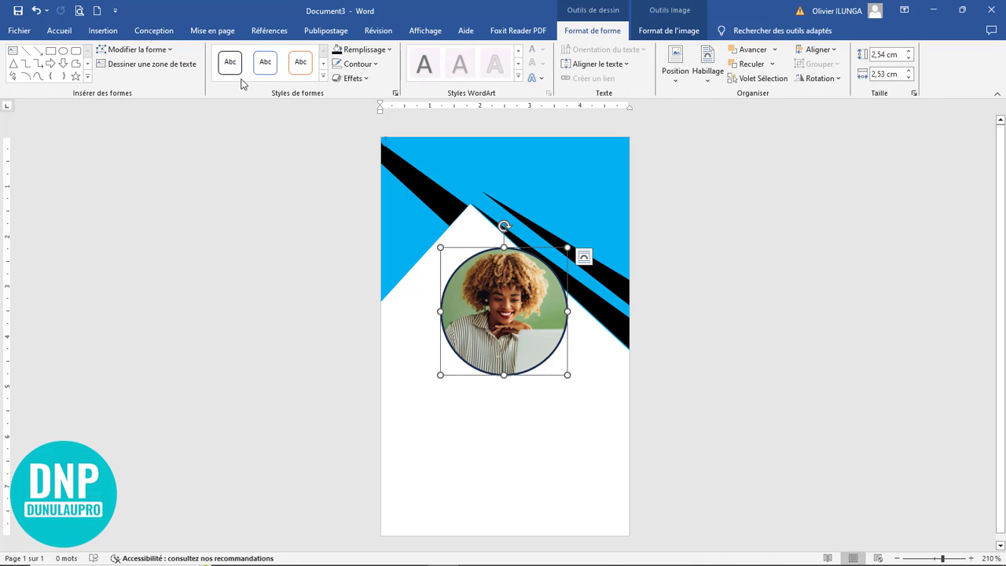
Step: Give the photo circle a light-blue outline, 3 pt thick
{"action": "left_click", "coordinate": [378, 67]}
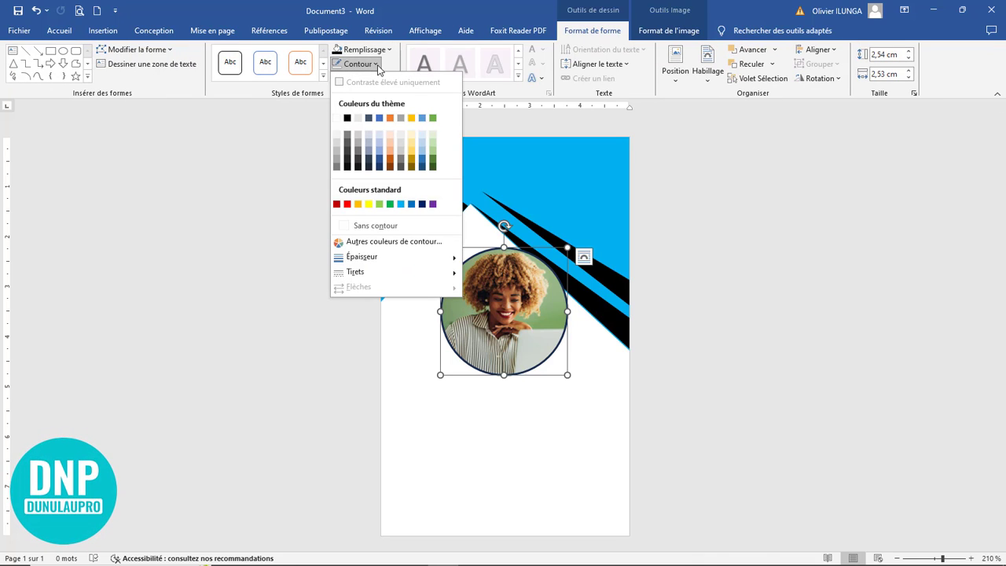
{"action": "left_click", "coordinate": [400, 204]}
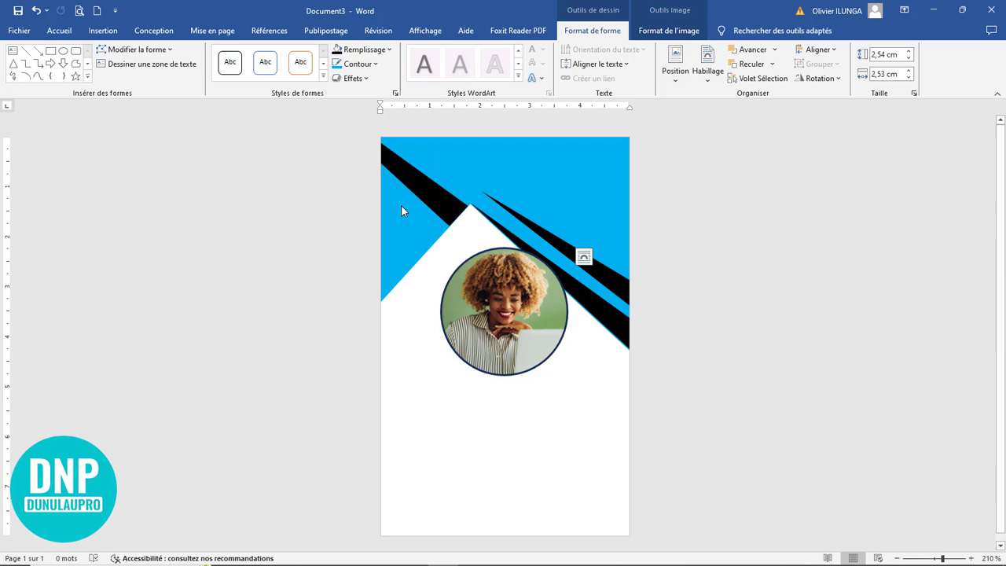
{"action": "left_click", "coordinate": [373, 67]}
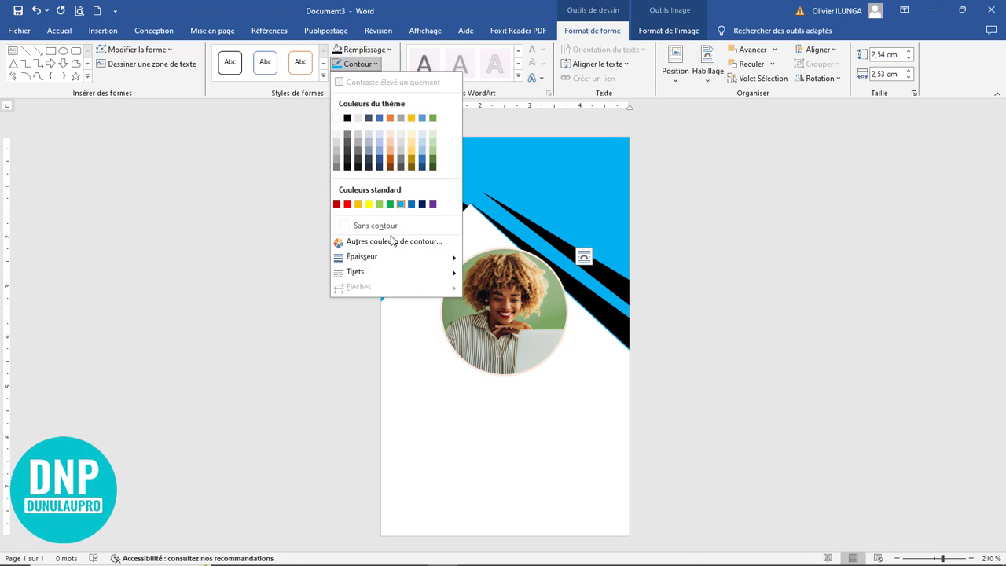
{"action": "mouse_move", "coordinate": [404, 258]}
{"action": "left_click", "coordinate": [510, 371]}
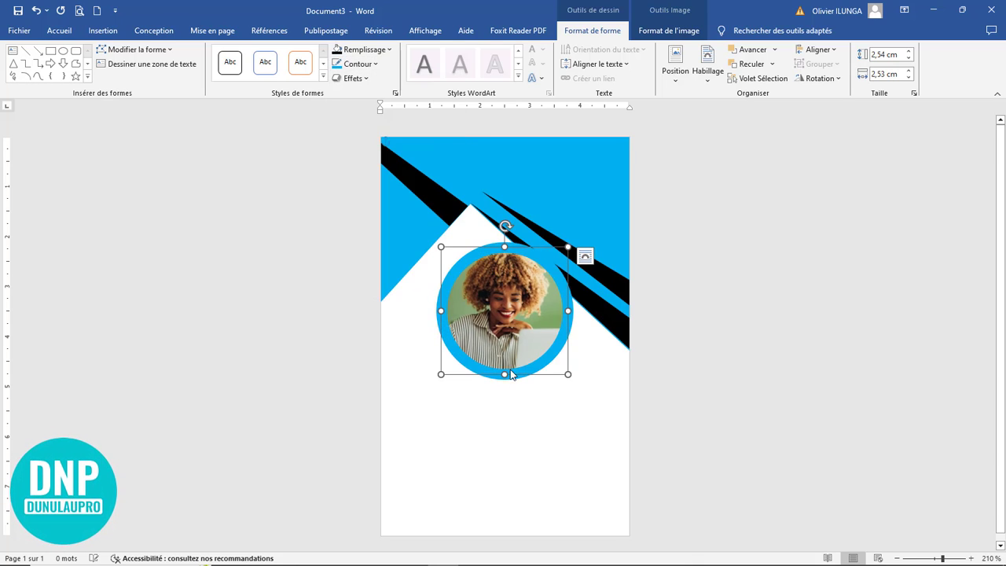
{"action": "left_click", "coordinate": [368, 64]}
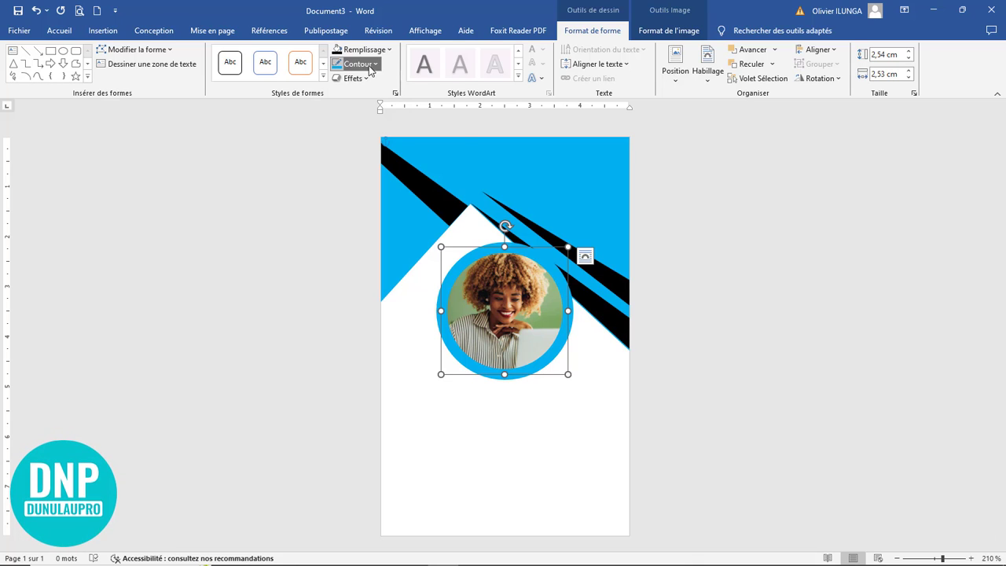
{"action": "mouse_move", "coordinate": [399, 257]}
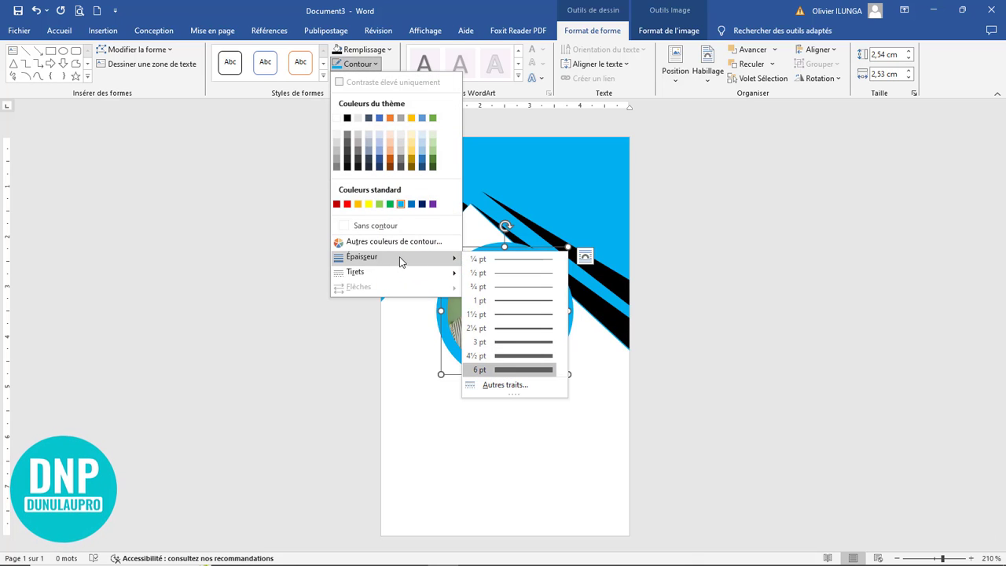
{"action": "left_click", "coordinate": [520, 342]}
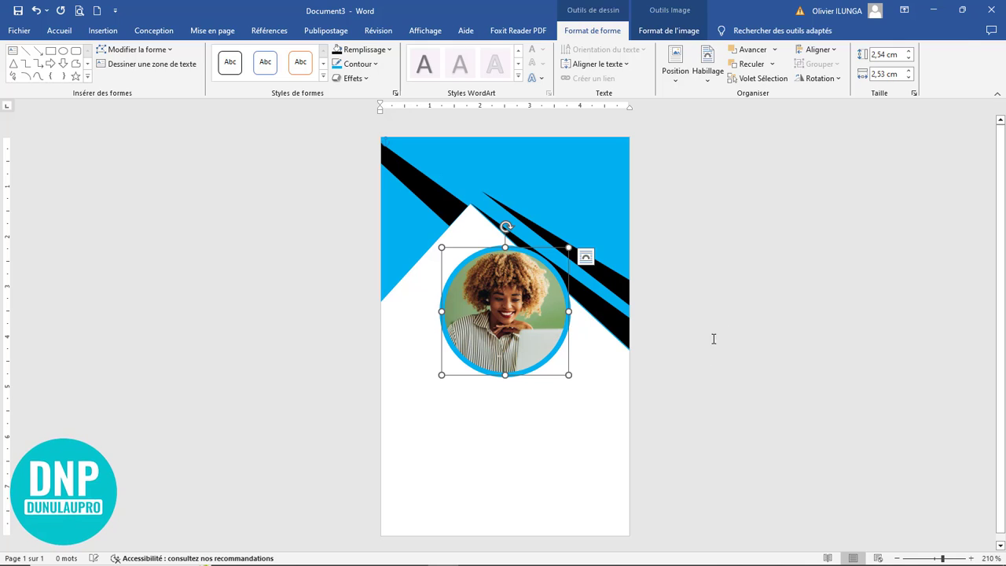
Step: Nudge the photo circle back onto the page's centre line
{"action": "left_click", "coordinate": [460, 331]}
{"action": "left_click", "coordinate": [454, 334]}
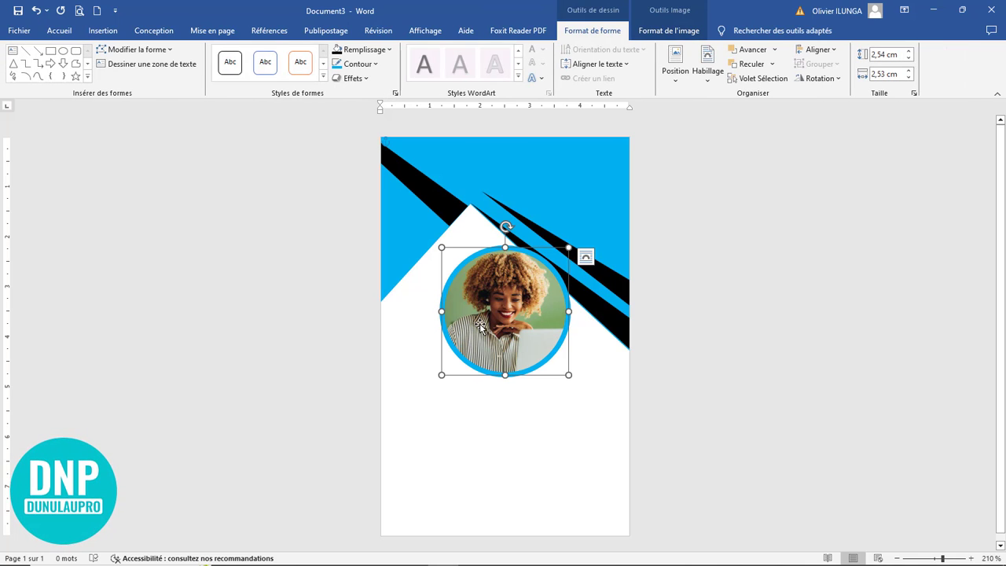
{"action": "left_click_drag", "start_coordinate": [490, 319], "coordinate": [492, 321]}
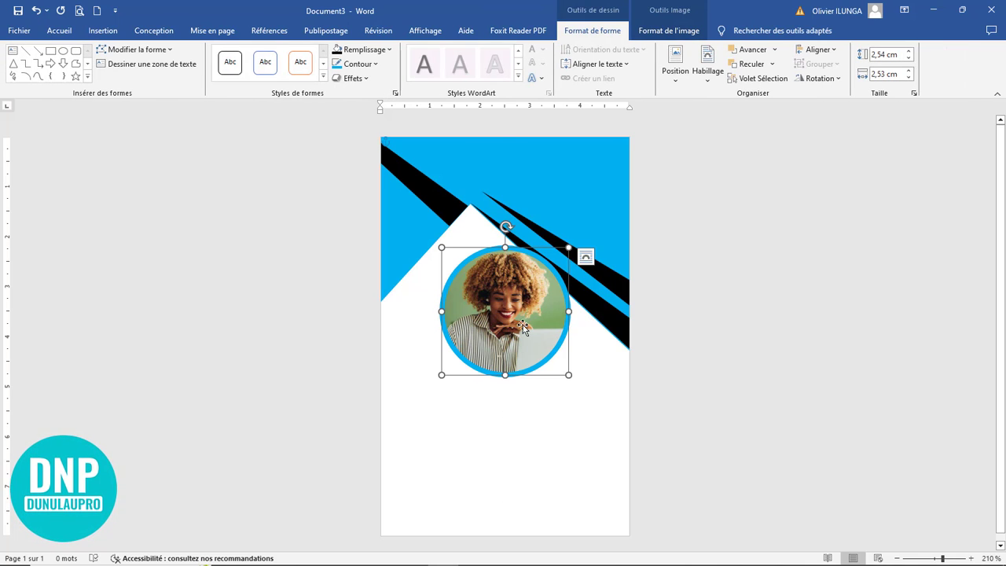
{"action": "left_click", "coordinate": [670, 363]}
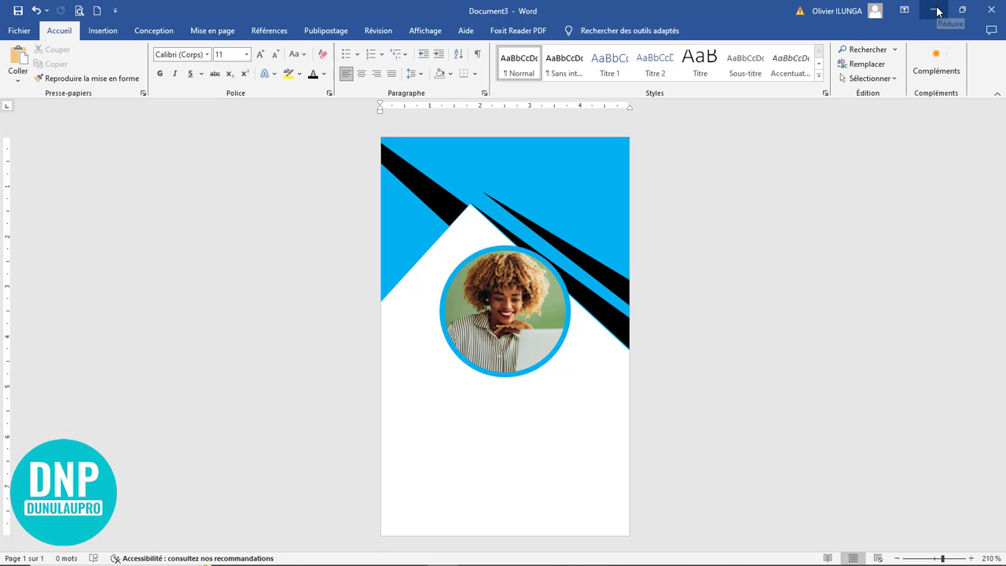
Step: Paste the crumpled-paper image and set its wrapping to In Front of Text
{"action": "left_click", "coordinate": [17, 63]}
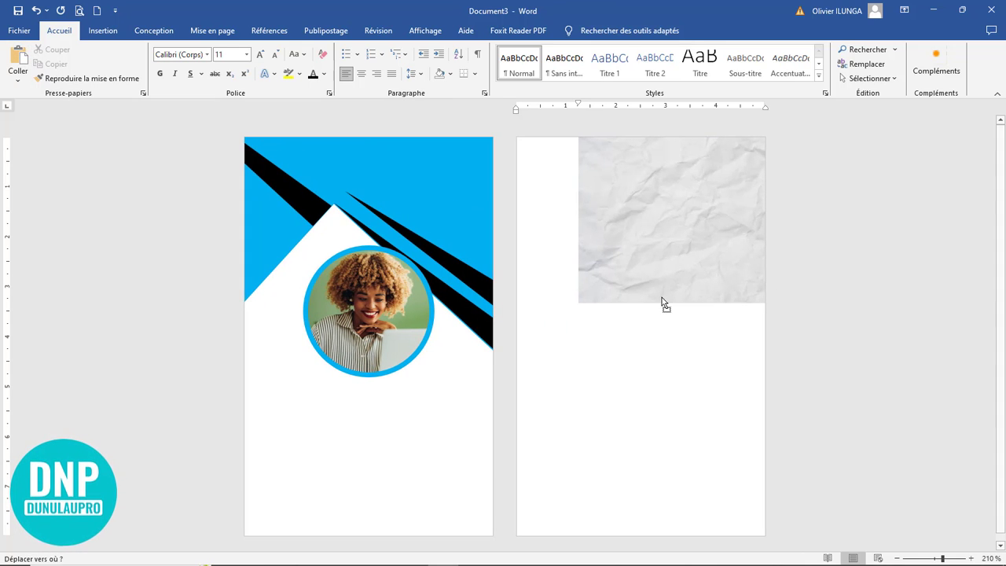
{"action": "double_click", "coordinate": [669, 244]}
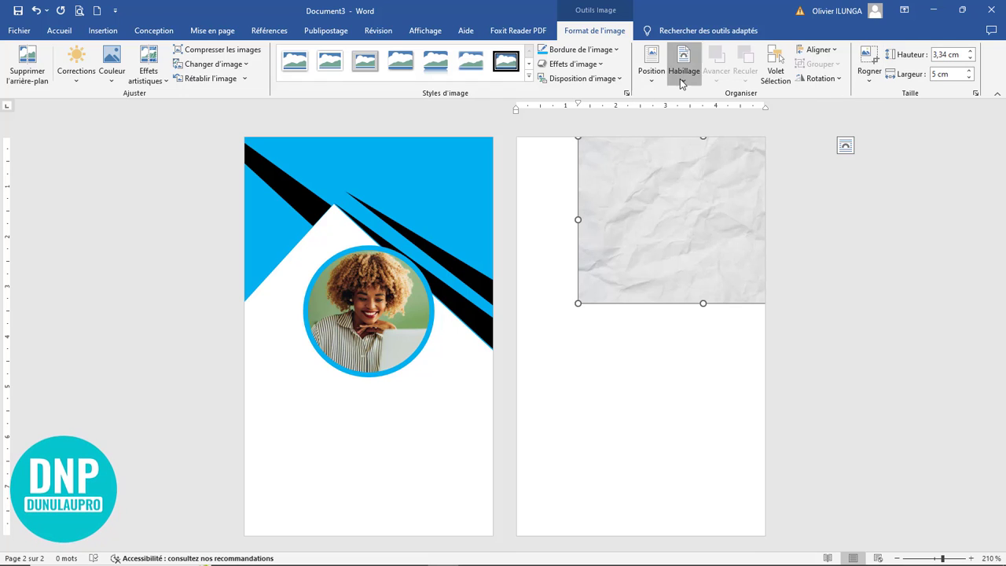
{"action": "left_click", "coordinate": [682, 79]}
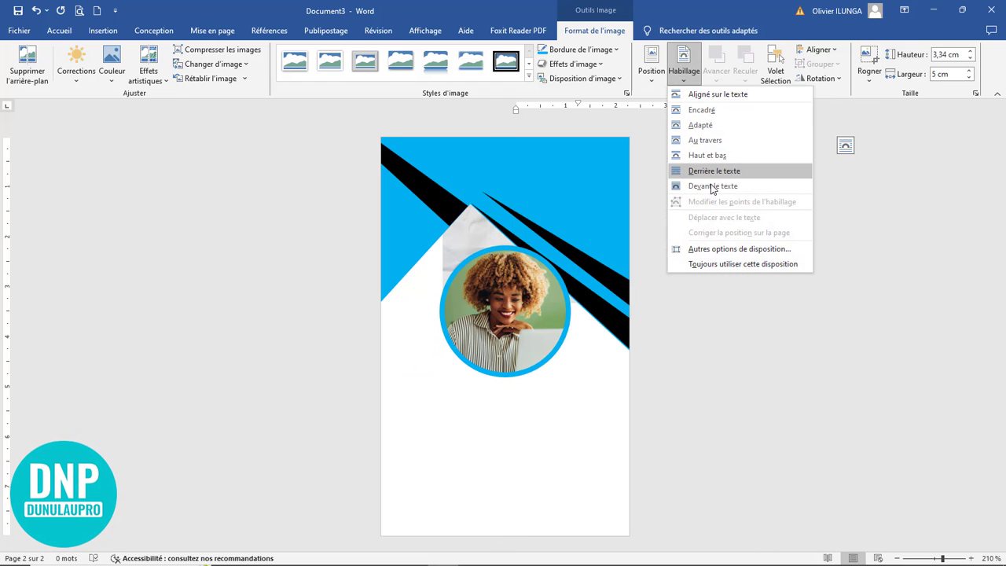
{"action": "left_click", "coordinate": [711, 187]}
Step: Rotate the paper 90°, stretch it over the area below the blue band, and send it to the back
{"action": "left_click_drag", "start_coordinate": [405, 197], "coordinate": [470, 354]}
{"action": "left_click_drag", "start_coordinate": [505, 283], "coordinate": [619, 387]}
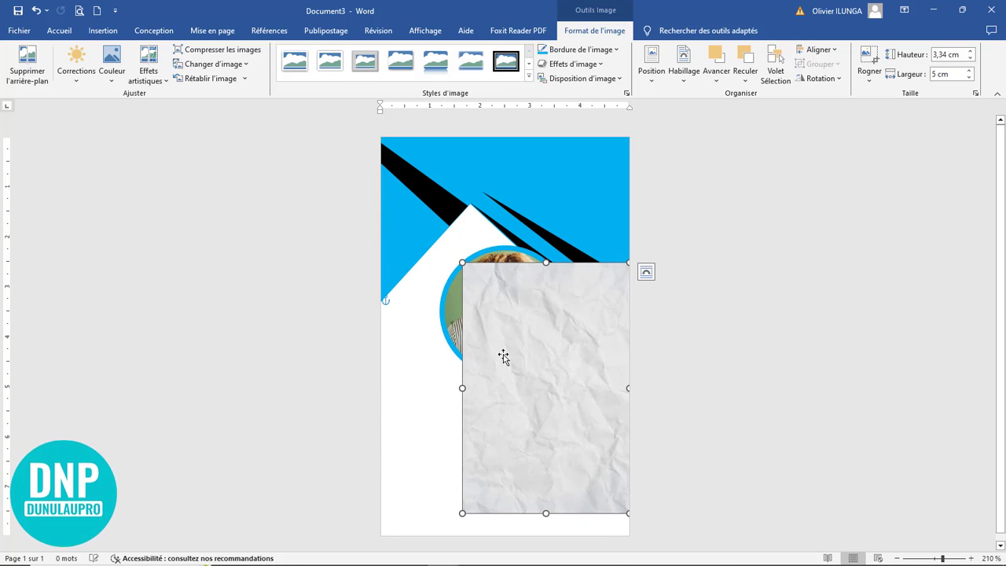
{"action": "left_click_drag", "start_coordinate": [502, 352], "coordinate": [453, 294]}
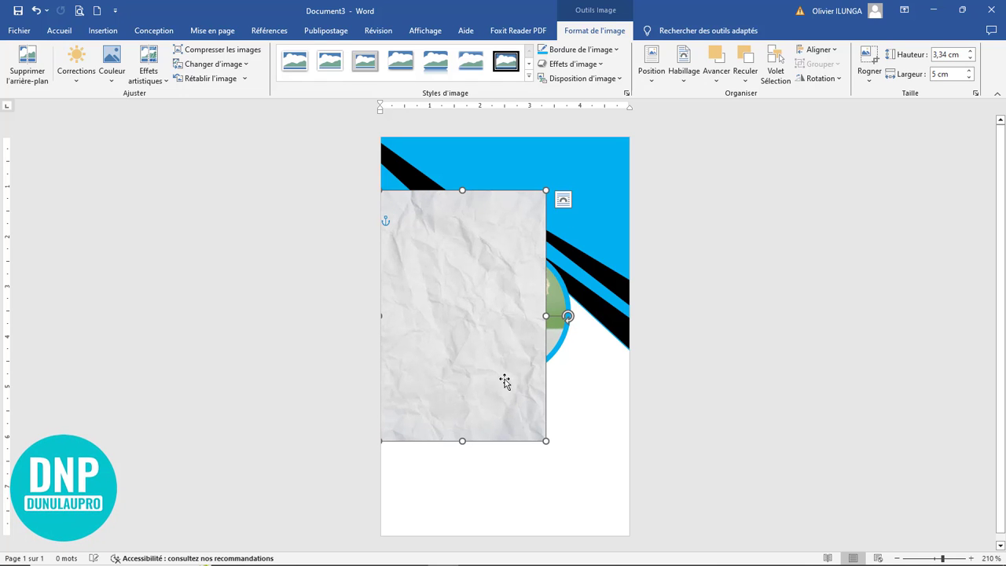
{"action": "left_click_drag", "start_coordinate": [546, 440], "coordinate": [642, 539]}
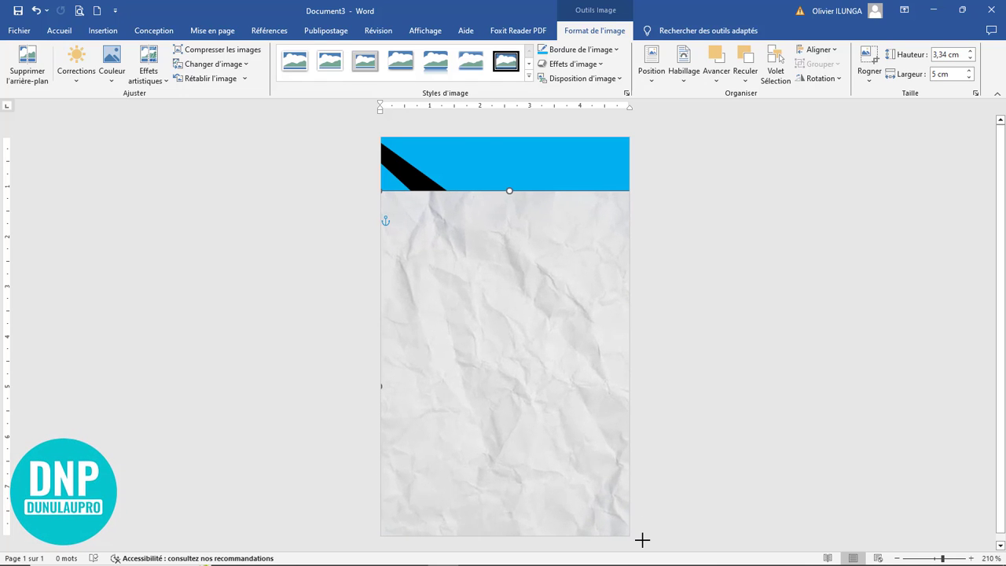
{"action": "left_click", "coordinate": [745, 77]}
{"action": "left_click", "coordinate": [756, 109]}
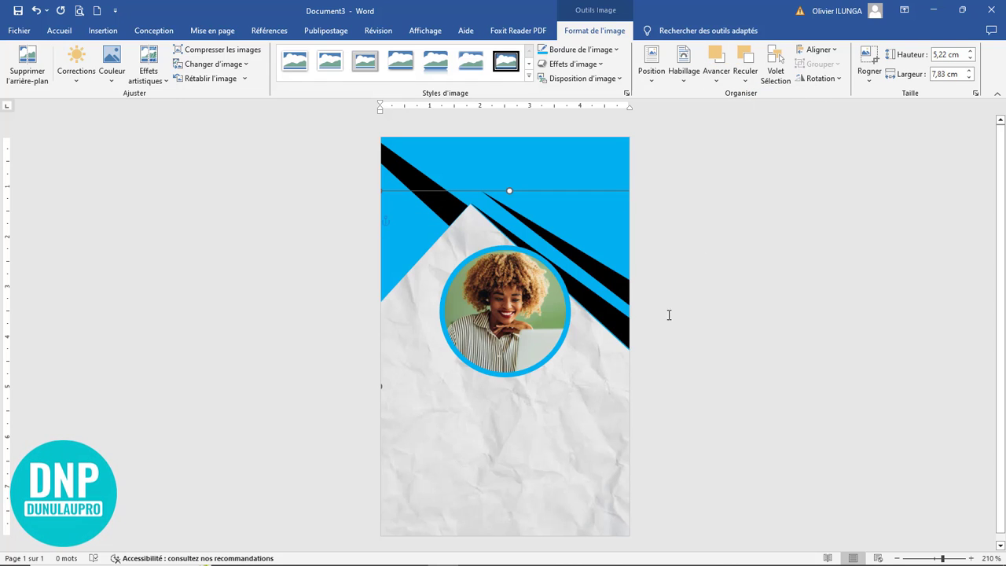
{"action": "left_click", "coordinate": [739, 348]}
{"action": "scroll", "coordinate": [576, 428], "scroll_direction": "up", "scroll_amount": 6}
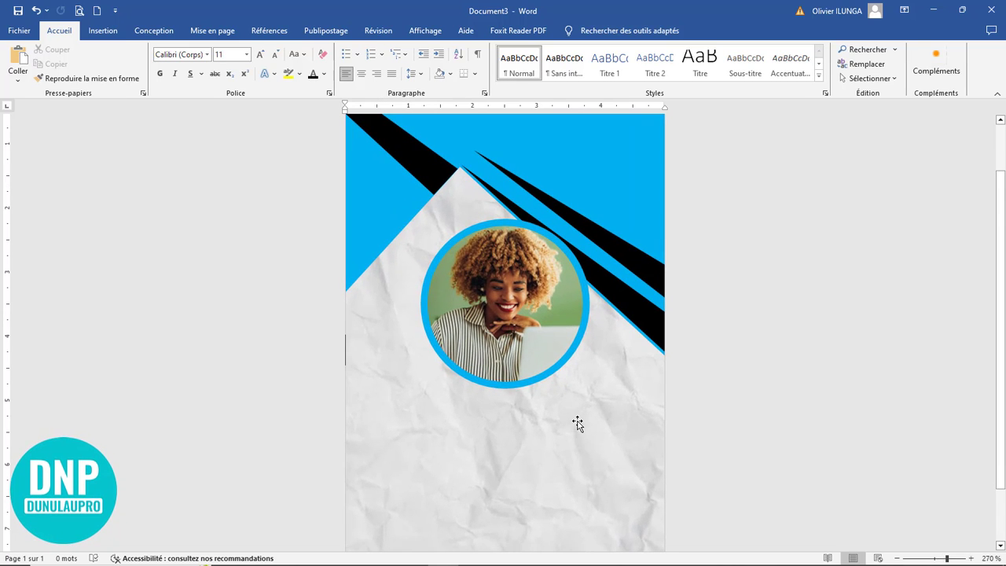
Step: Copy the top-left blue triangle down to the bottom edge and rotate it clockwise
{"action": "scroll", "coordinate": [566, 412], "scroll_direction": "down", "scroll_amount": 3}
{"action": "left_click", "coordinate": [513, 291]}
{"action": "left_click", "coordinate": [536, 400]}
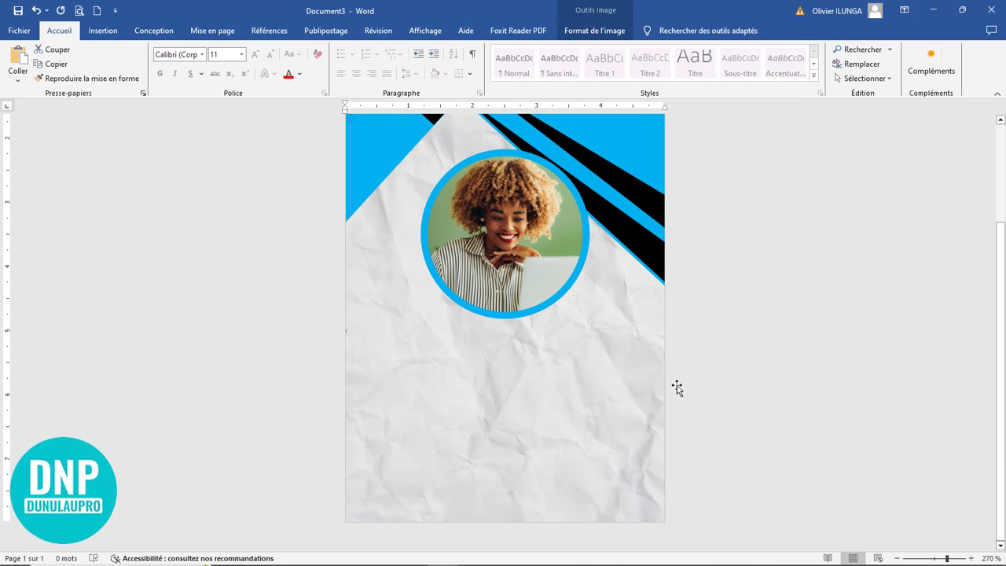
{"action": "scroll", "coordinate": [574, 418], "scroll_direction": "up", "scroll_amount": 6}
{"action": "left_click", "coordinate": [595, 288]}
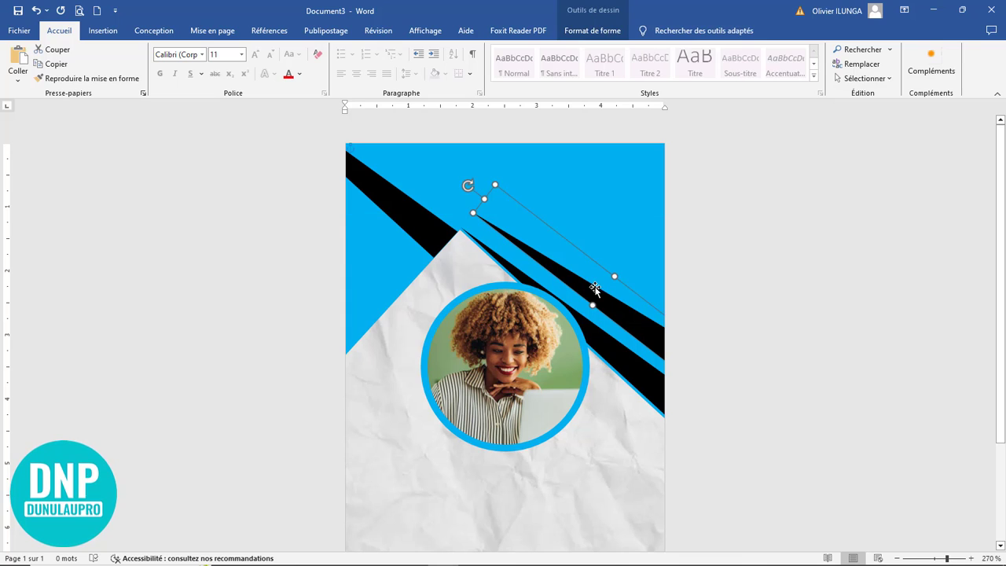
{"action": "scroll", "coordinate": [399, 168], "scroll_direction": "down", "scroll_amount": 6}
{"action": "left_click", "coordinate": [407, 209]}
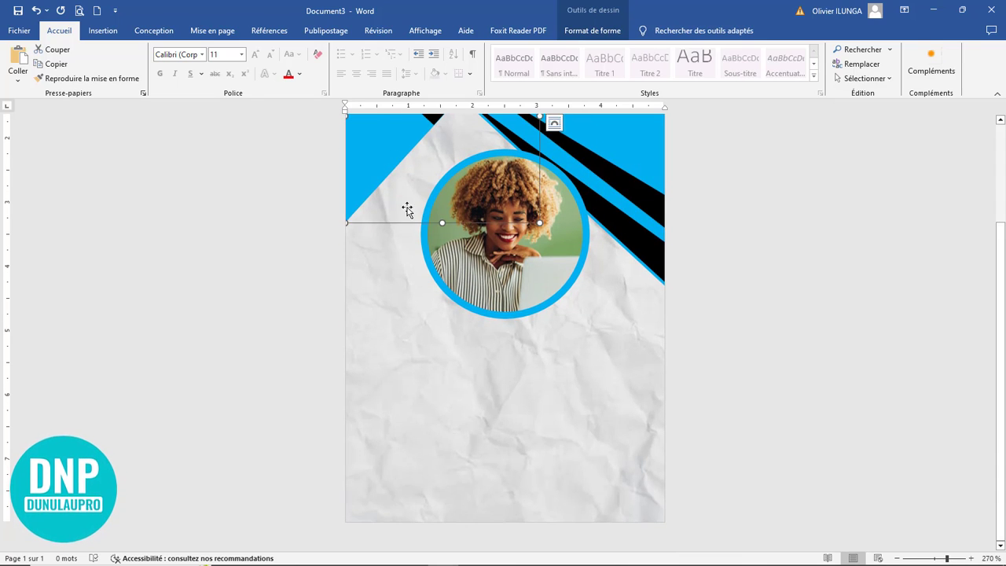
{"action": "scroll", "coordinate": [438, 283], "scroll_direction": "up", "scroll_amount": 6}
{"action": "left_click_drag", "start_coordinate": [382, 272], "coordinate": [447, 476]}
{"action": "scroll", "coordinate": [511, 449], "scroll_direction": "down", "scroll_amount": 6}
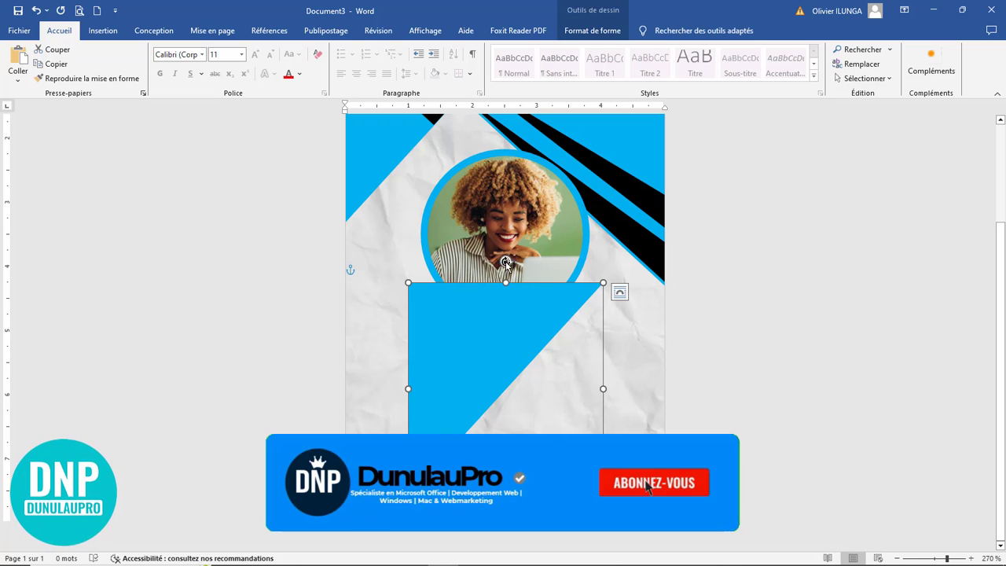
{"action": "left_click_drag", "start_coordinate": [505, 261], "coordinate": [562, 505]}
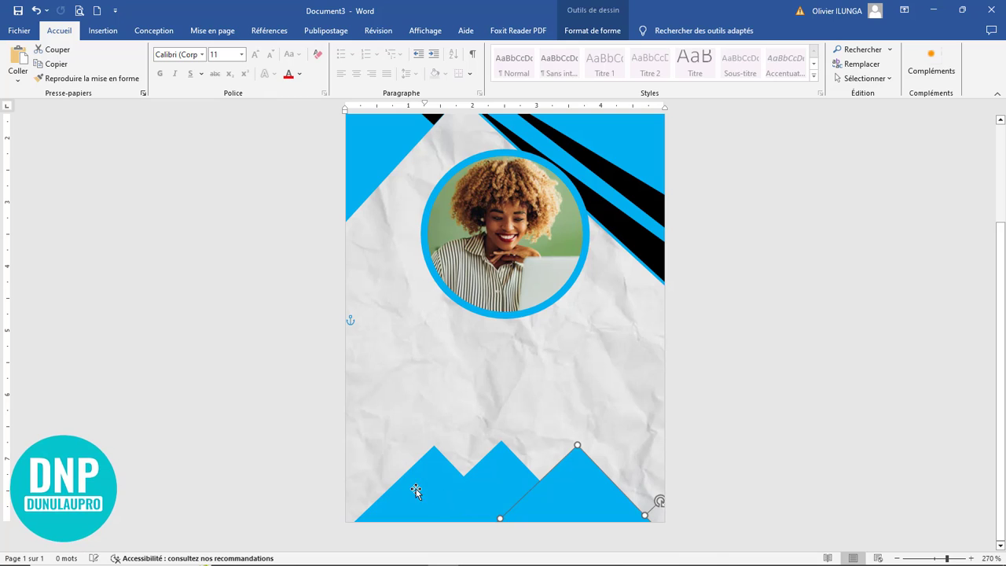
Step: Arrange the three bottom triangles into an overlapping row along the badge's lower edge
{"action": "left_click_drag", "start_coordinate": [416, 491], "coordinate": [409, 505]}
{"action": "left_click_drag", "start_coordinate": [598, 503], "coordinate": [617, 511]}
{"action": "left_click_drag", "start_coordinate": [414, 498], "coordinate": [390, 497]}
{"action": "left_click_drag", "start_coordinate": [498, 487], "coordinate": [499, 460]}
{"action": "key", "text": "Up"}
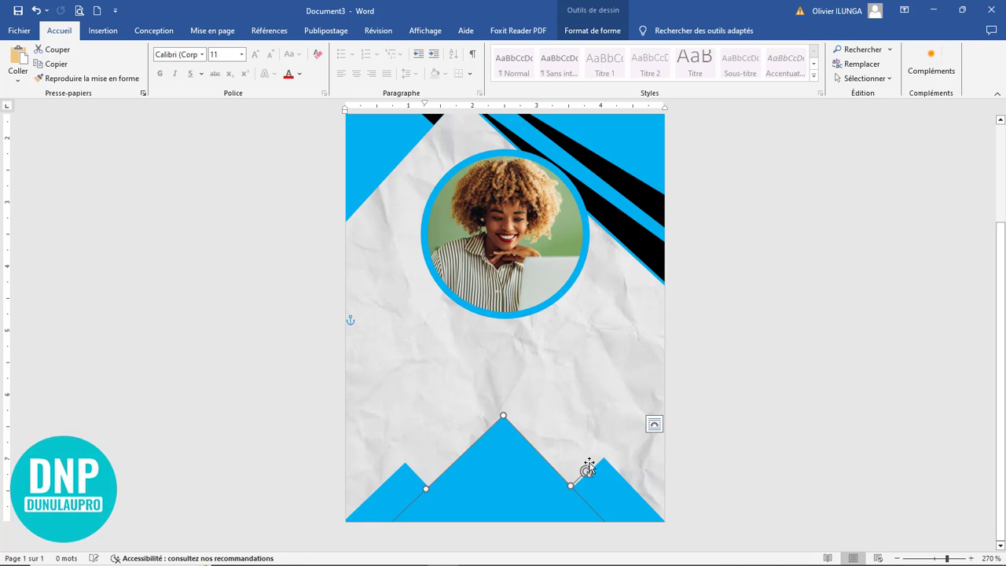
{"action": "left_click", "coordinate": [611, 498]}
{"action": "left_click", "coordinate": [509, 497]}
{"action": "left_click", "coordinate": [416, 494]}
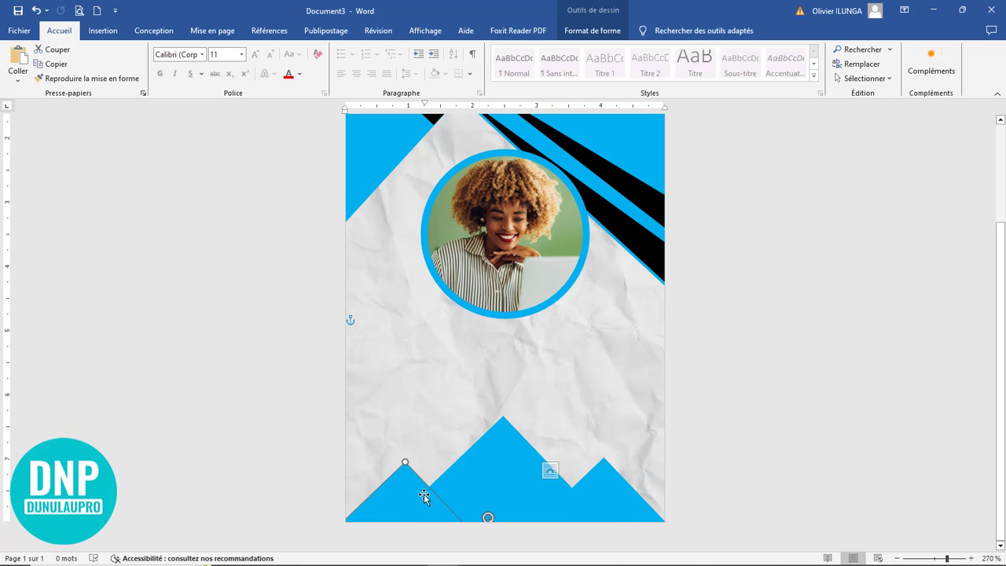
{"action": "left_click", "coordinate": [705, 478]}
Step: Give the middle, left and right bottom triangles about 32%, 34% and similar transparency
{"action": "scroll", "coordinate": [625, 469], "scroll_direction": "down", "scroll_amount": 6}
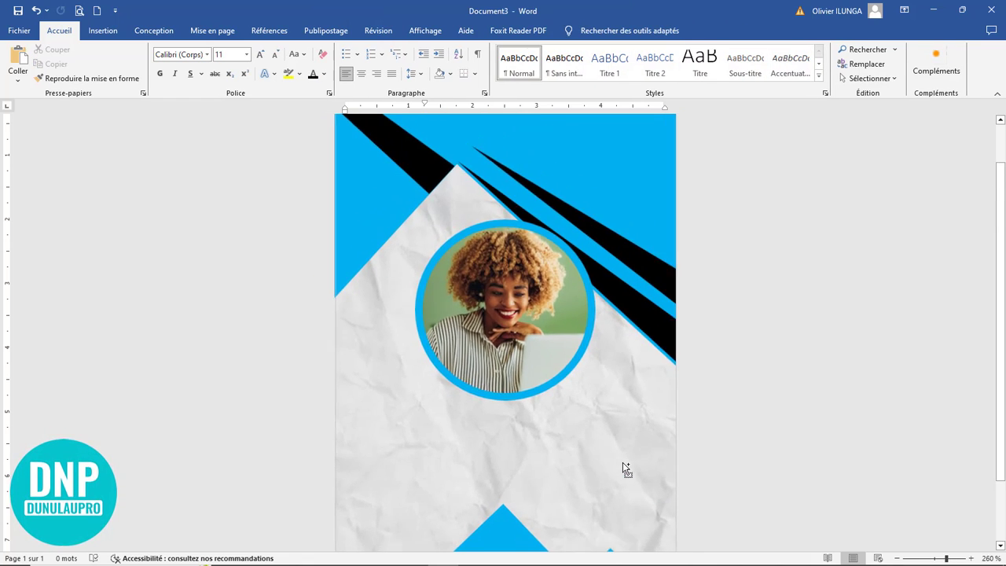
{"action": "scroll", "coordinate": [626, 467], "scroll_direction": "up", "scroll_amount": 1}
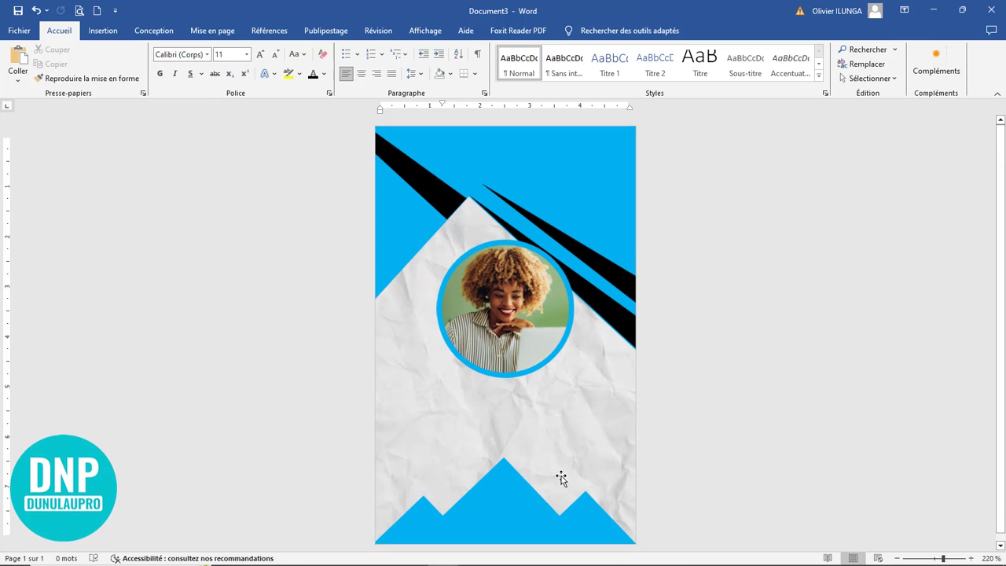
{"action": "left_click", "coordinate": [505, 501]}
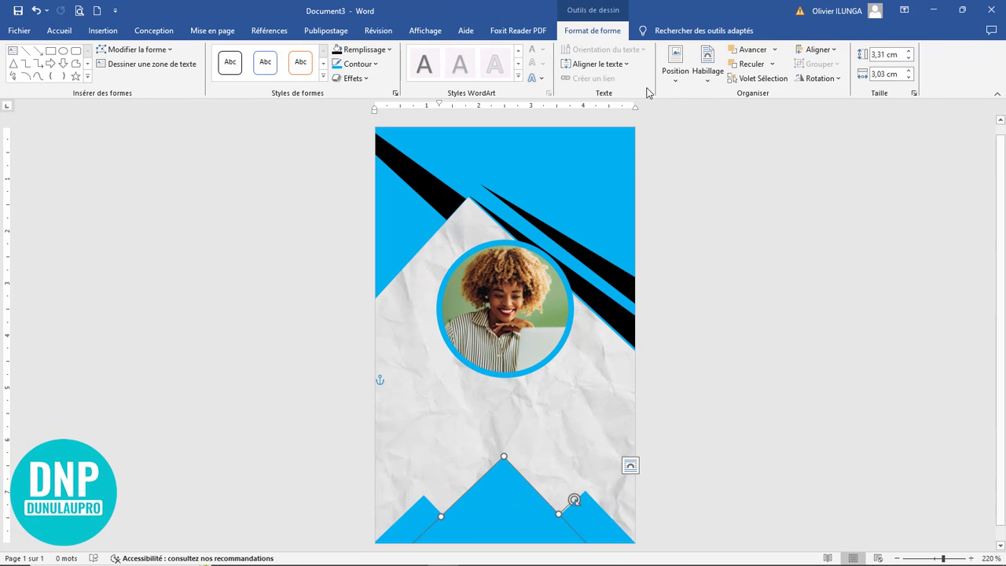
{"action": "left_click", "coordinate": [395, 94]}
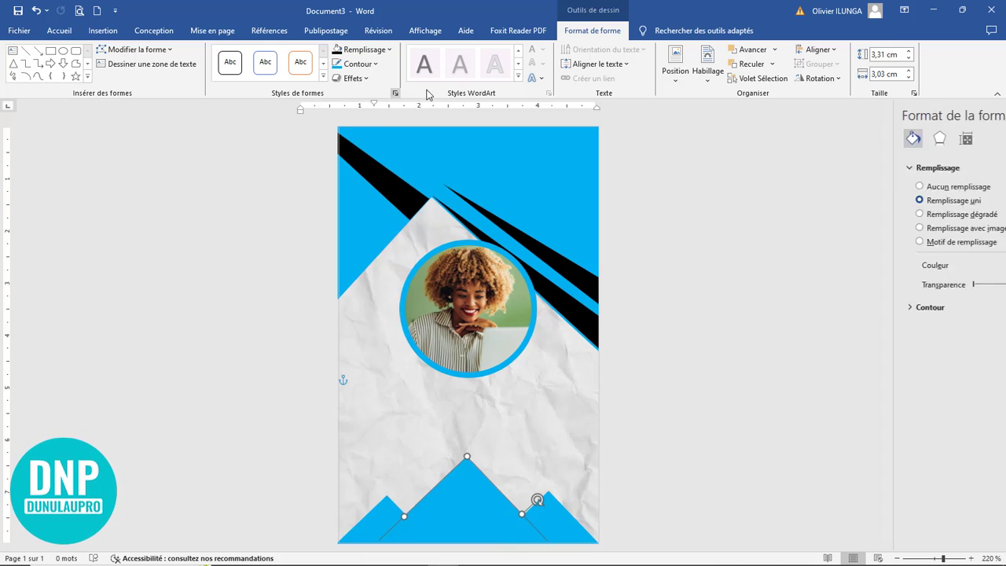
{"action": "left_click_drag", "start_coordinate": [866, 284], "coordinate": [888, 285]}
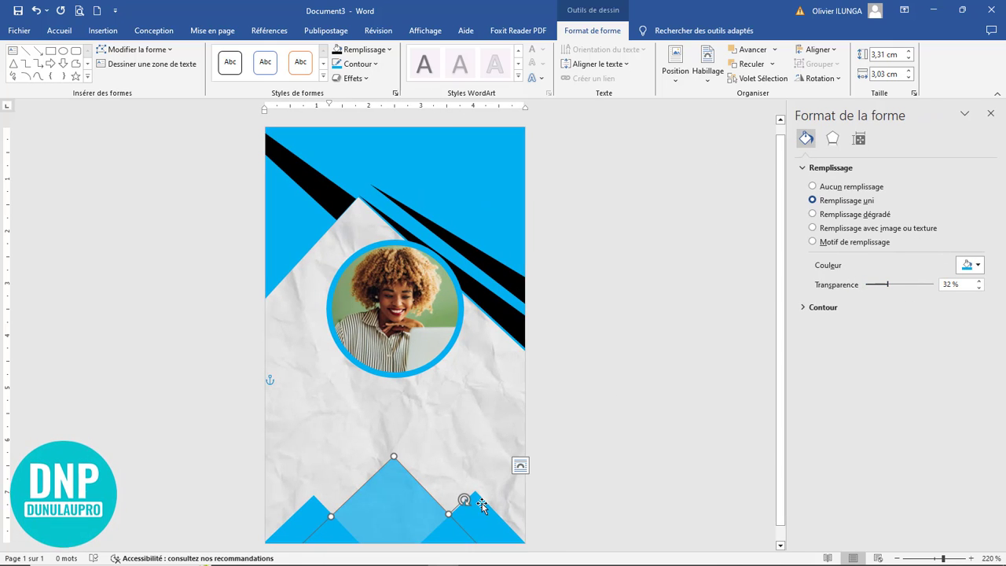
{"action": "left_click", "coordinate": [312, 516]}
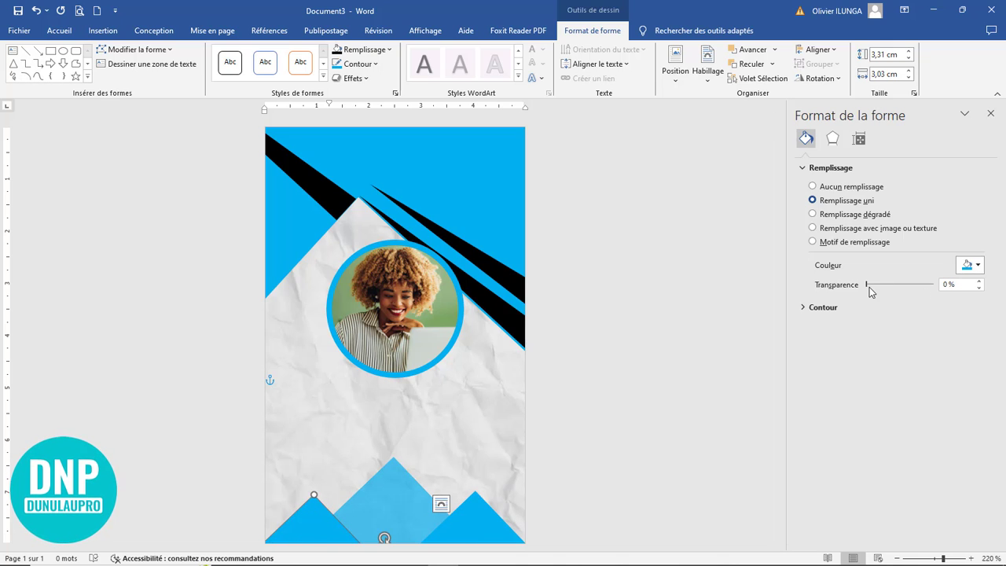
{"action": "left_click_drag", "start_coordinate": [867, 285], "coordinate": [892, 286]}
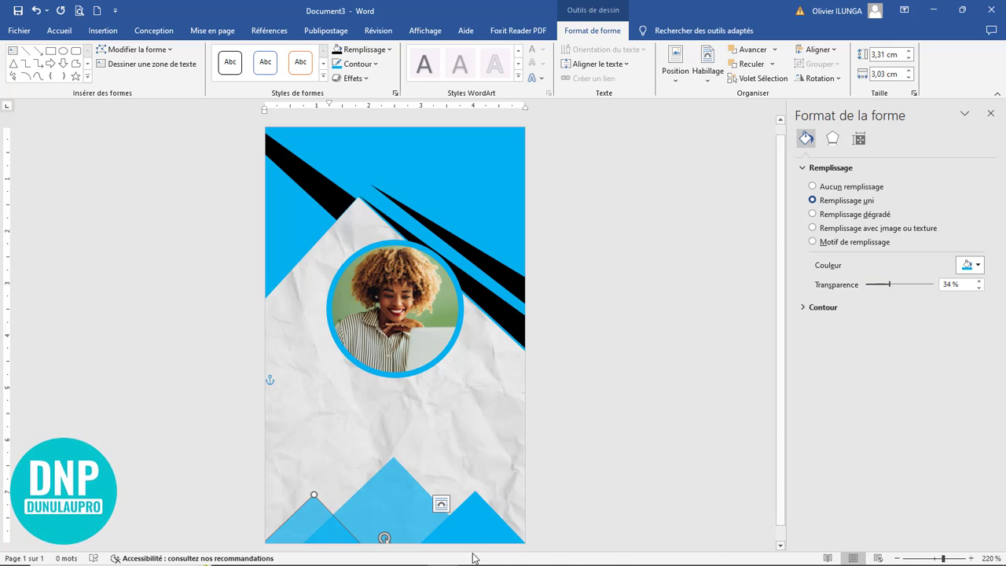
{"action": "left_click", "coordinate": [487, 528]}
{"action": "left_click_drag", "start_coordinate": [866, 288], "coordinate": [905, 288]}
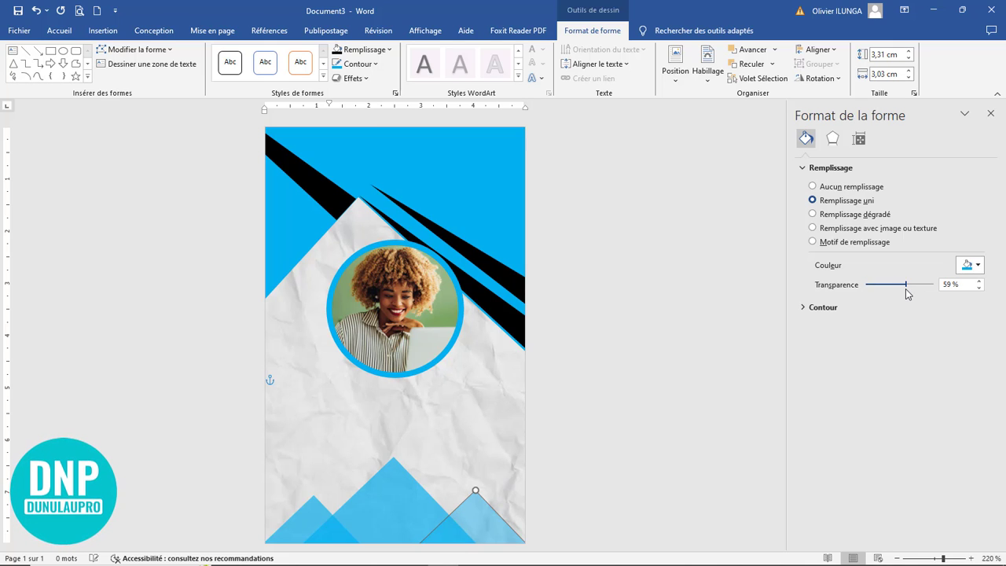
{"action": "left_click", "coordinate": [544, 428]}
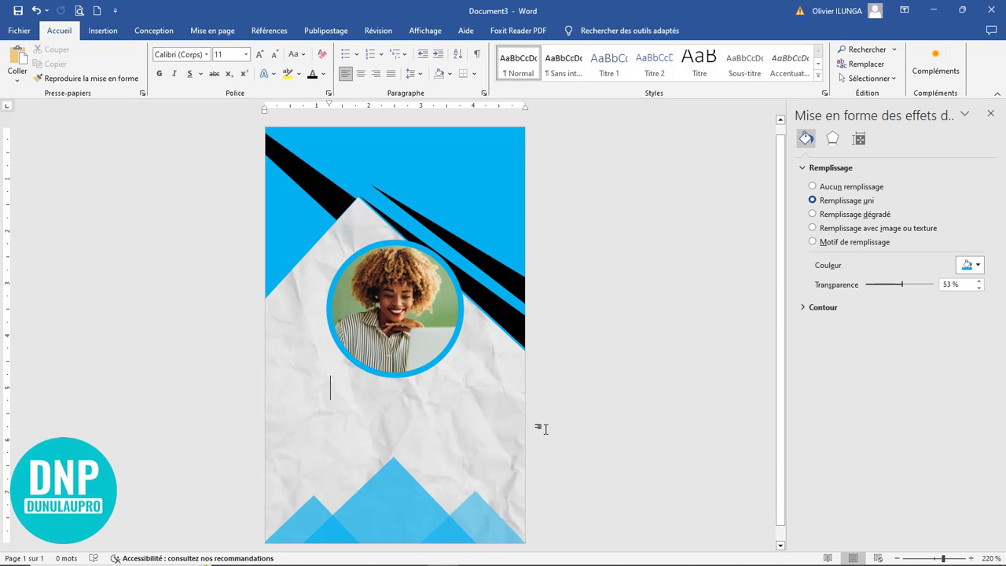
{"action": "left_click", "coordinate": [990, 113]}
Step: Move the photo circle up to sit just under the white peak's tip
{"action": "scroll", "coordinate": [587, 393], "scroll_direction": "down", "scroll_amount": 4}
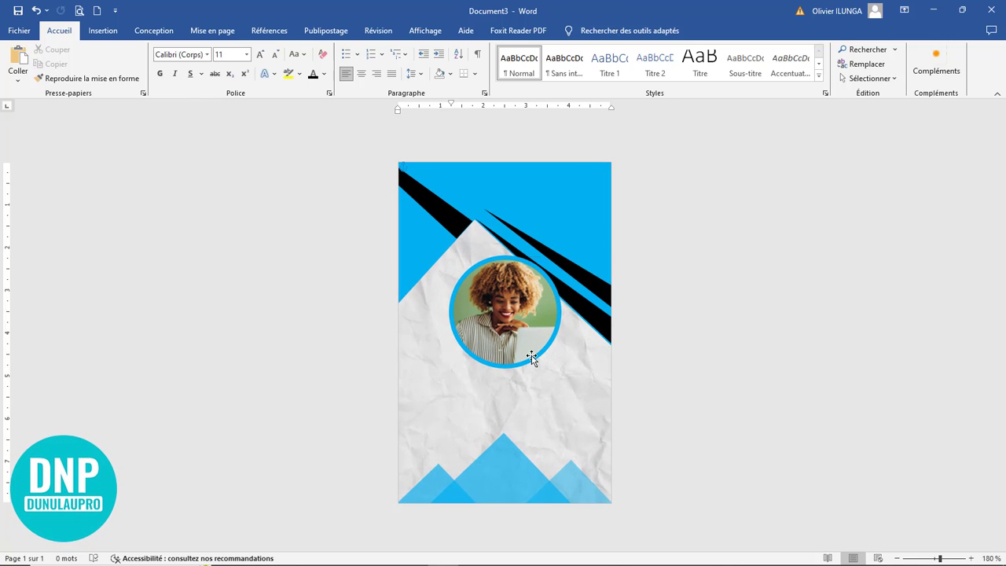
{"action": "left_click_drag", "start_coordinate": [531, 358], "coordinate": [515, 326]}
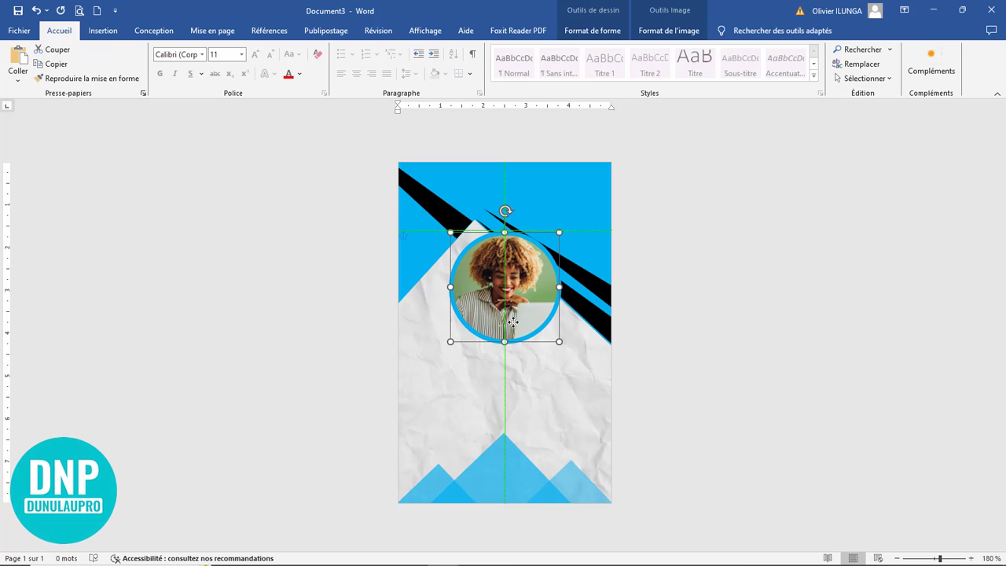
{"action": "left_click_drag", "start_coordinate": [512, 321], "coordinate": [512, 321]}
{"action": "left_click", "coordinate": [549, 374]}
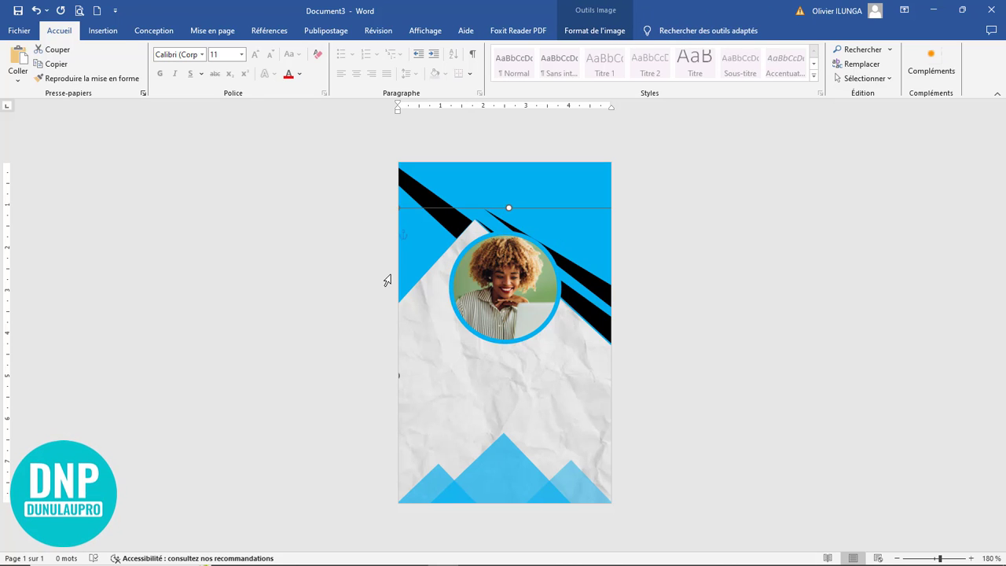
Step: Choose the text box tool from the Insert shapes gallery
{"action": "left_click", "coordinate": [85, 31]}
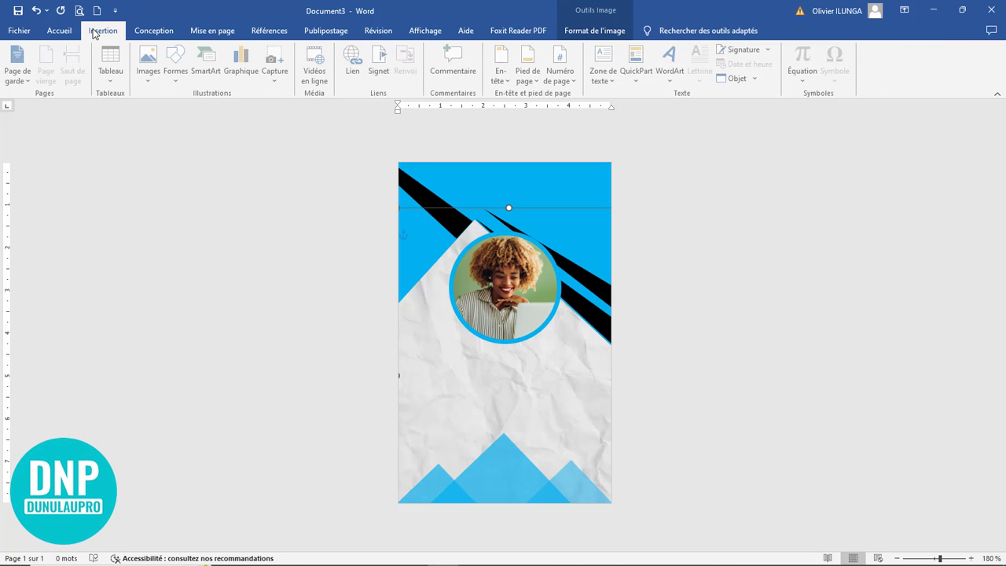
{"action": "left_click", "coordinate": [178, 63]}
{"action": "left_click", "coordinate": [173, 107]}
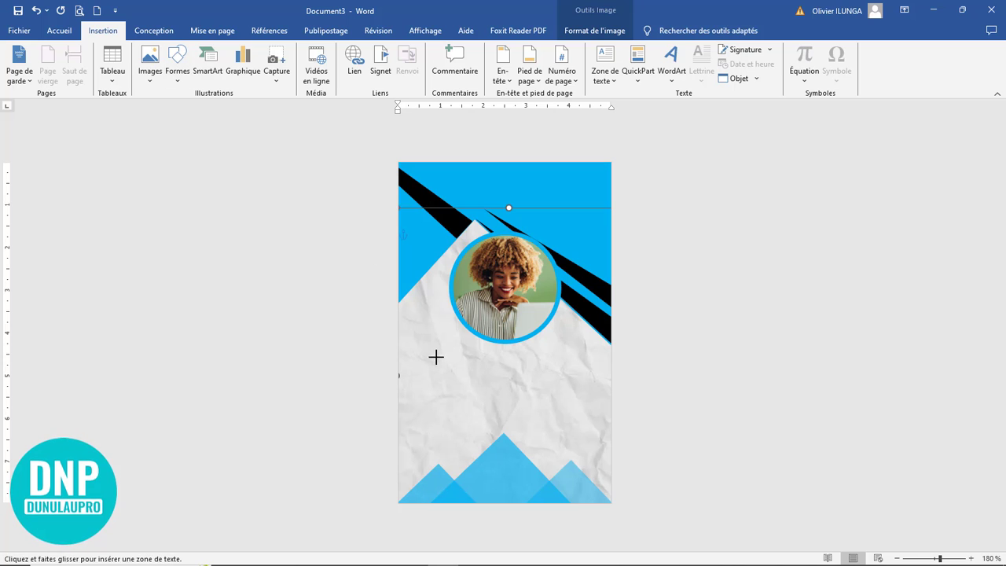
Step: Draw a text box below the photo and type the badge holder's full name
{"action": "left_click_drag", "start_coordinate": [436, 342], "coordinate": [591, 363]}
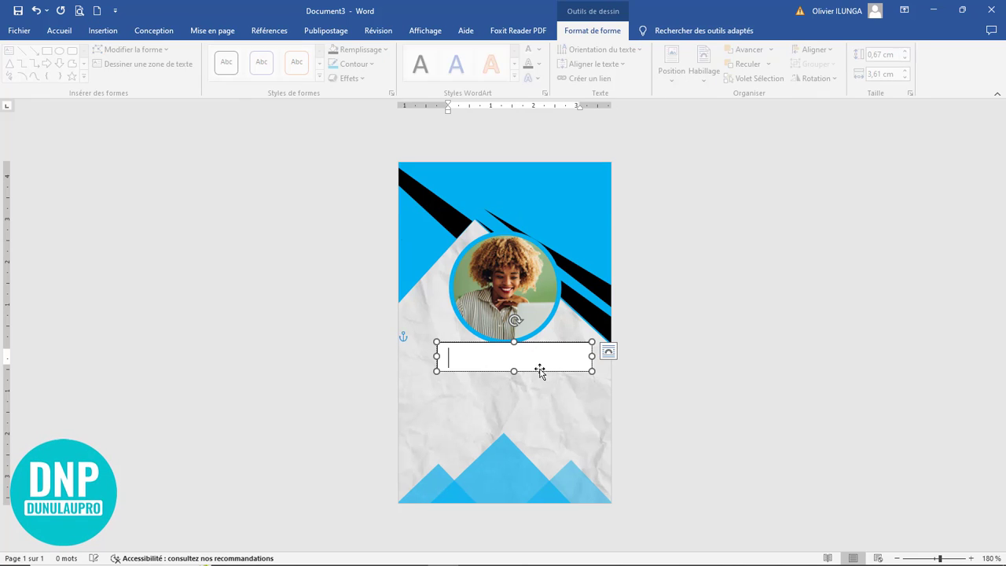
{"action": "scroll", "coordinate": [539, 377], "scroll_direction": "up", "scroll_amount": 6}
{"action": "scroll", "coordinate": [539, 377], "scroll_direction": "up", "scroll_amount": 5}
{"action": "left_click", "coordinate": [521, 350]}
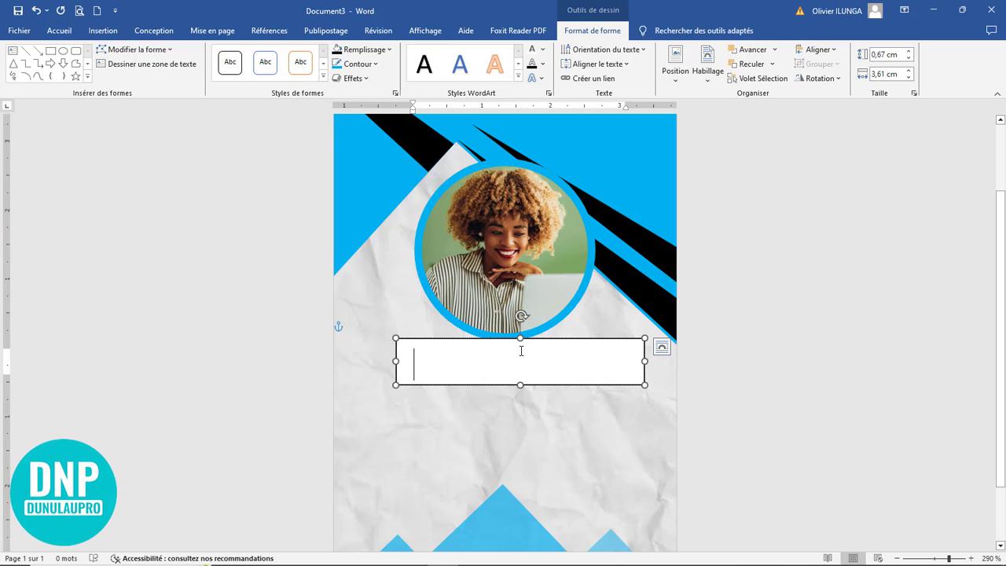
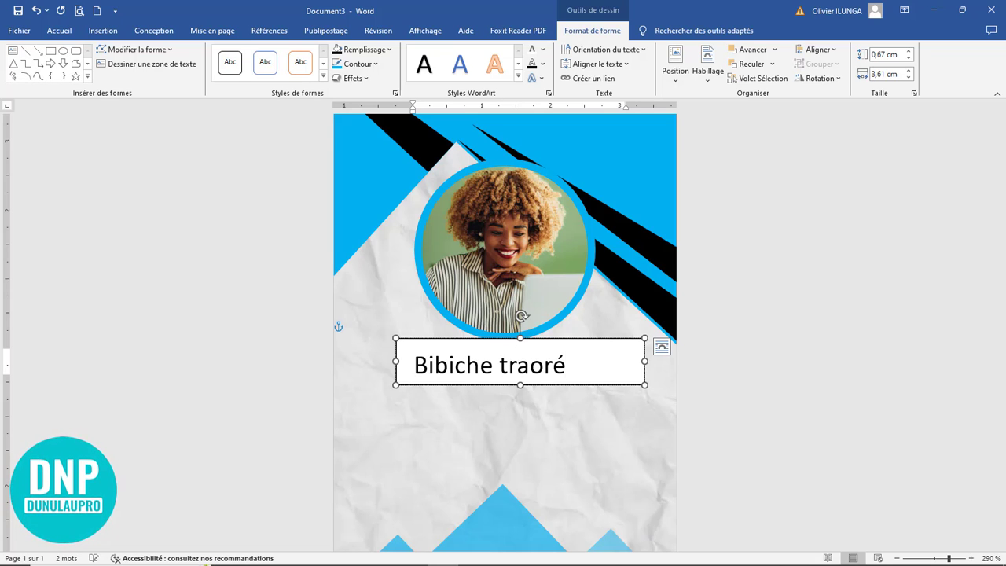
{"action": "left_click", "coordinate": [534, 422]}
Step: Set the first name in Montserrat Medium and select the whole name box
{"action": "left_click", "coordinate": [531, 365]}
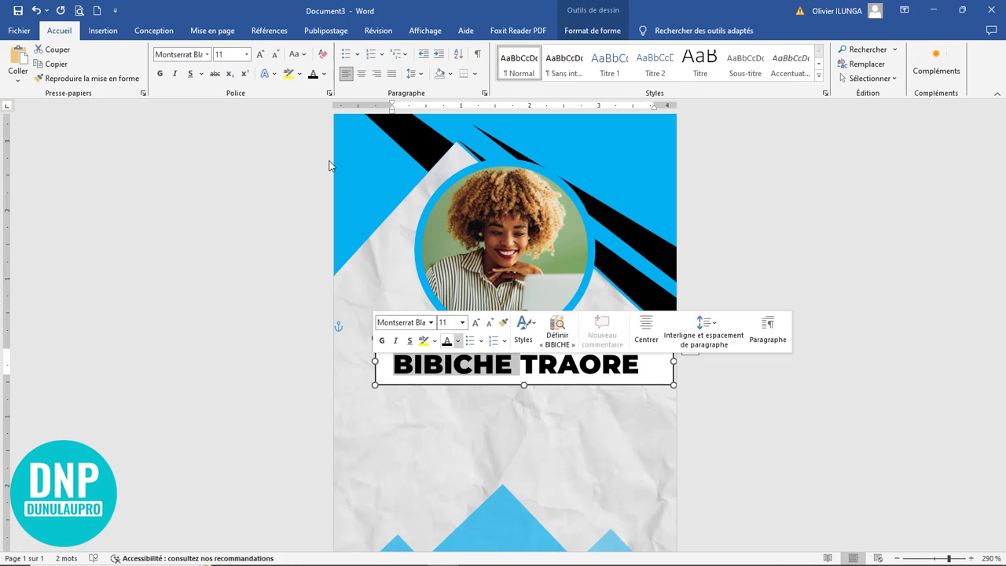
{"action": "left_click", "coordinate": [207, 54]}
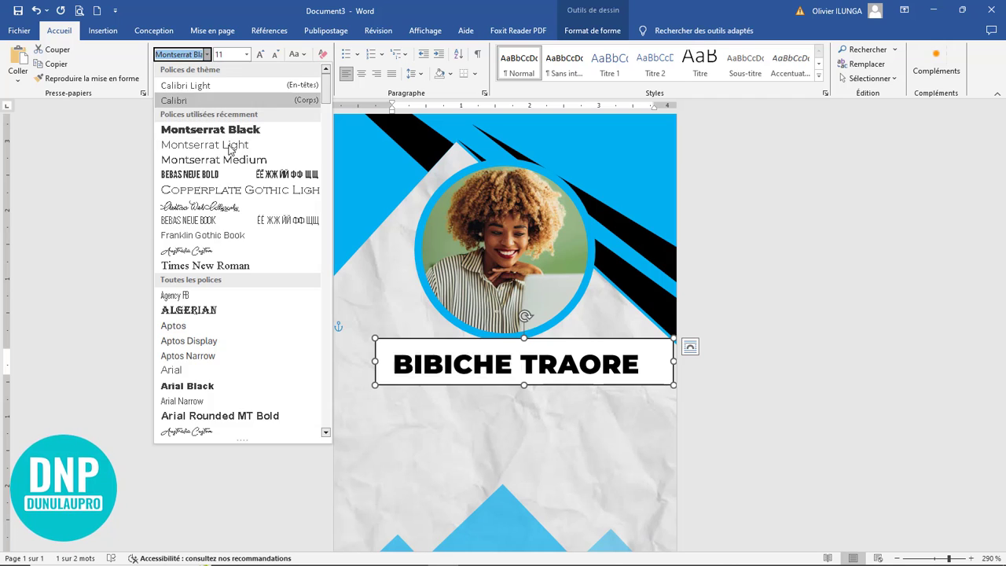
{"action": "left_click", "coordinate": [236, 161]}
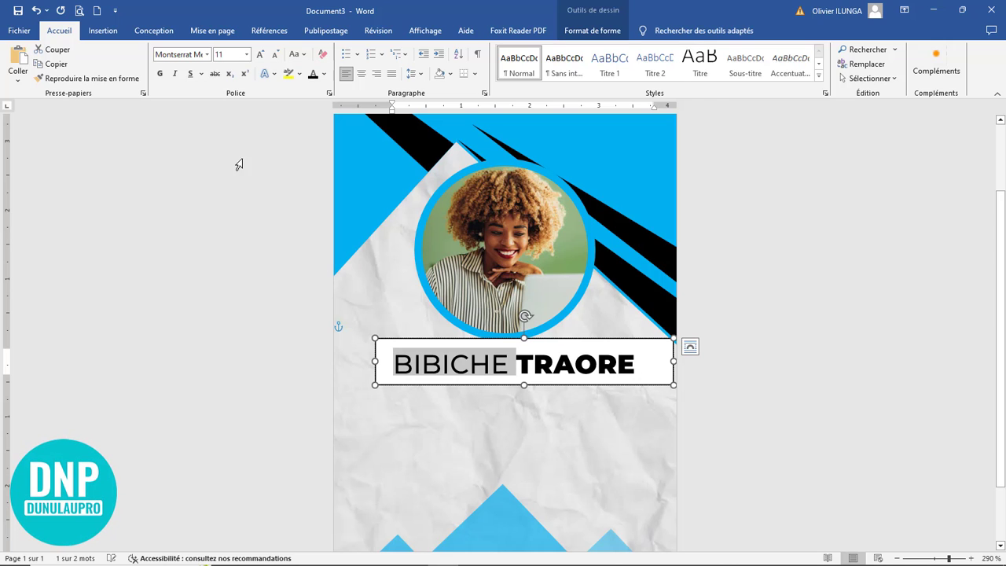
{"action": "left_click", "coordinate": [533, 386]}
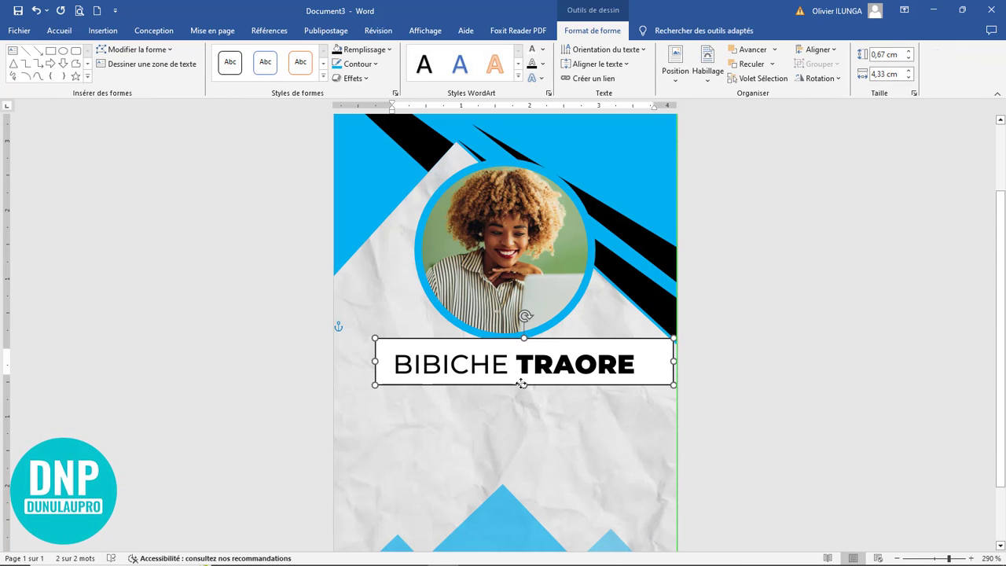
Step: Centre the name box, remove its fill and outline, and place a copy below it
{"action": "left_click", "coordinate": [500, 341]}
{"action": "mouse_move", "coordinate": [500, 339]}
{"action": "left_mouse_down"}
{"action": "mouse_move", "coordinate": [470, 338]}
{"action": "mouse_move", "coordinate": [480, 341]}
{"action": "left_mouse_up"}
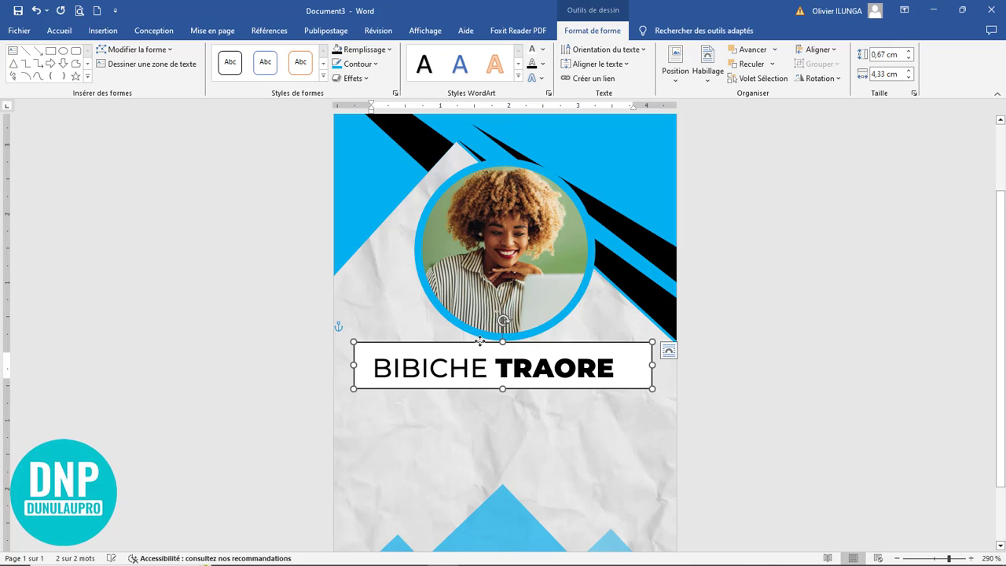
{"action": "left_click", "coordinate": [372, 51]}
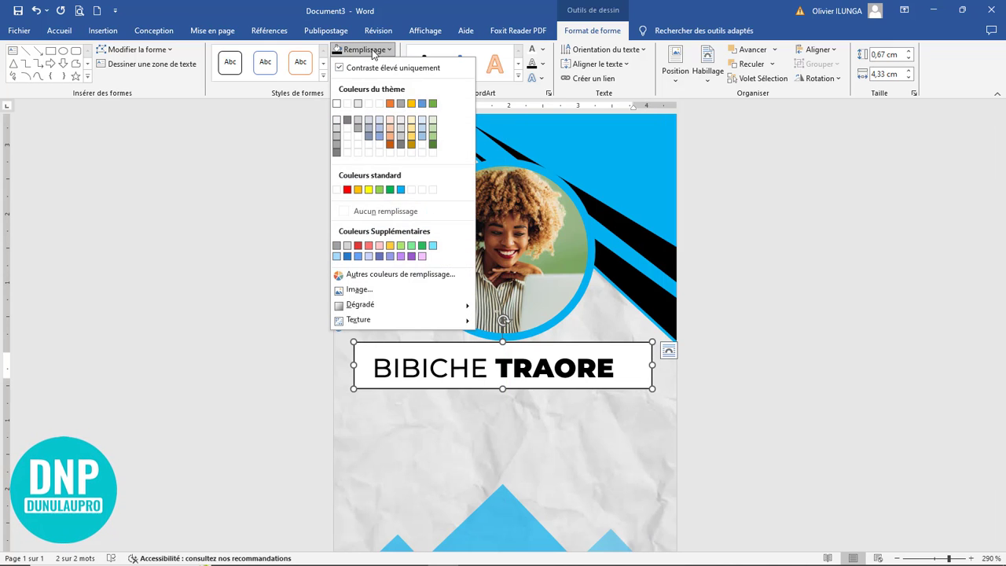
{"action": "left_click", "coordinate": [368, 211]}
{"action": "left_click", "coordinate": [357, 64]}
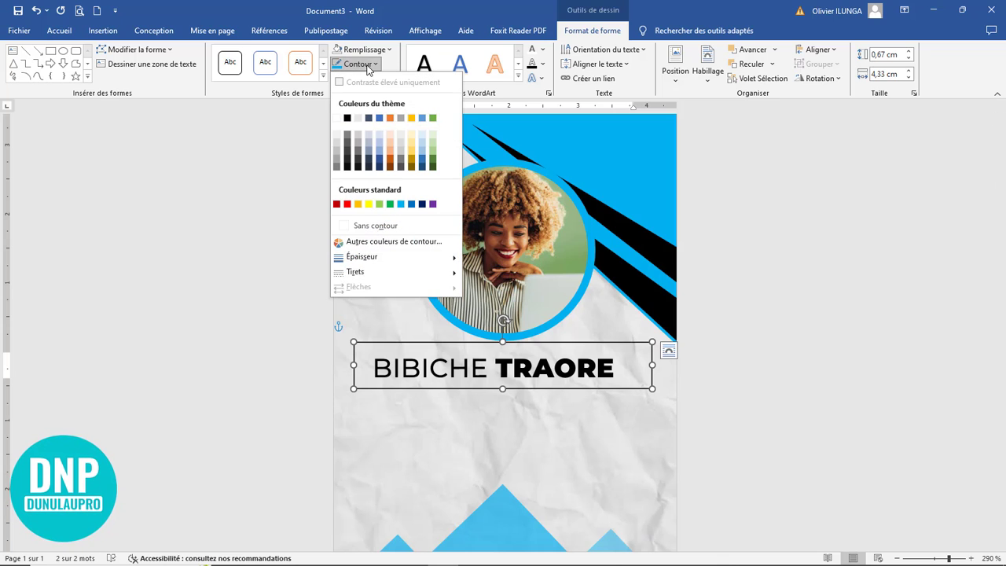
{"action": "left_click", "coordinate": [375, 229]}
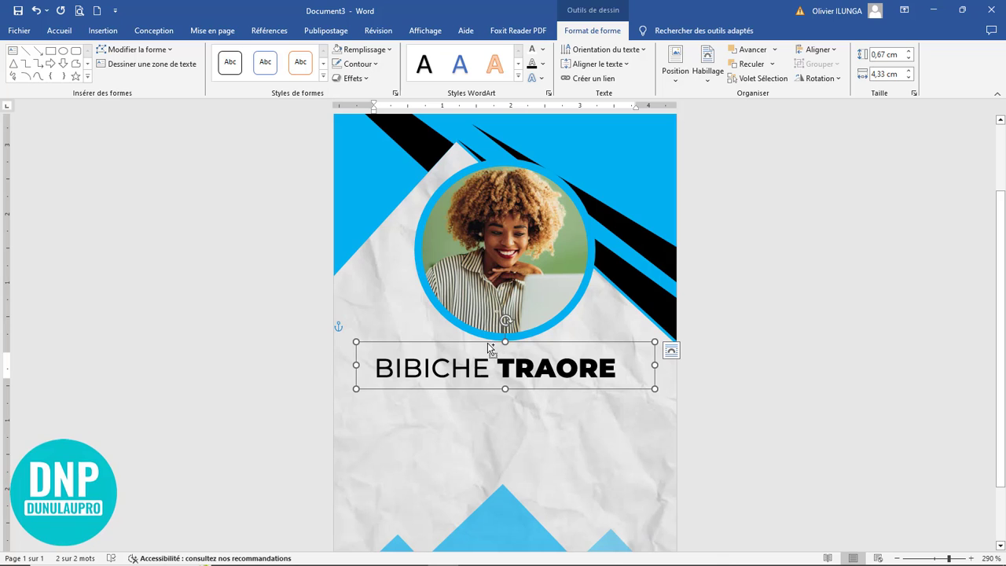
{"action": "left_click_drag", "start_coordinate": [488, 346], "coordinate": [488, 363]}
Step: Replace the copied text with 'webdesigner', shrink it and centre it
{"action": "left_click_drag", "start_coordinate": [629, 398], "coordinate": [400, 389]}
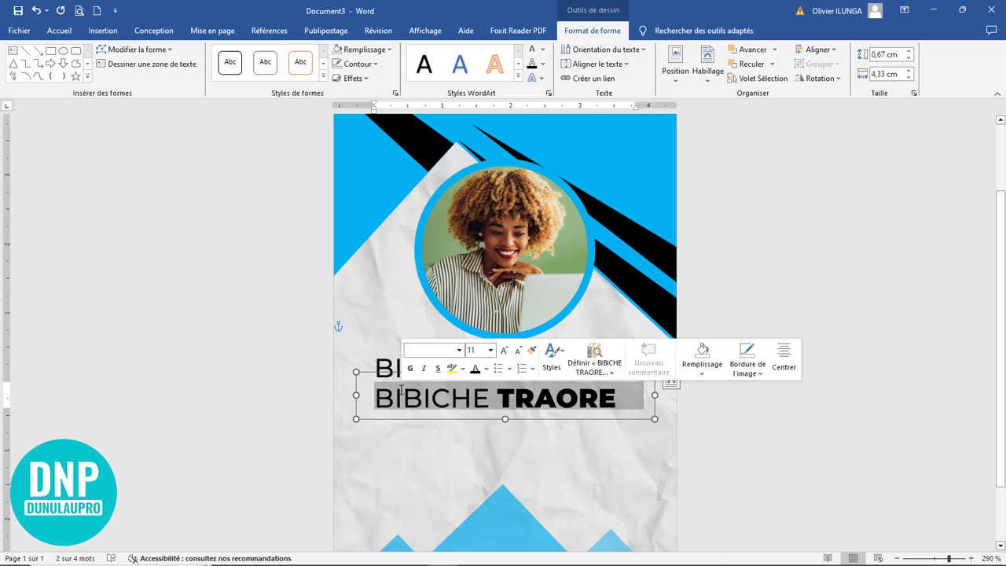
{"action": "type", "text": "we"}
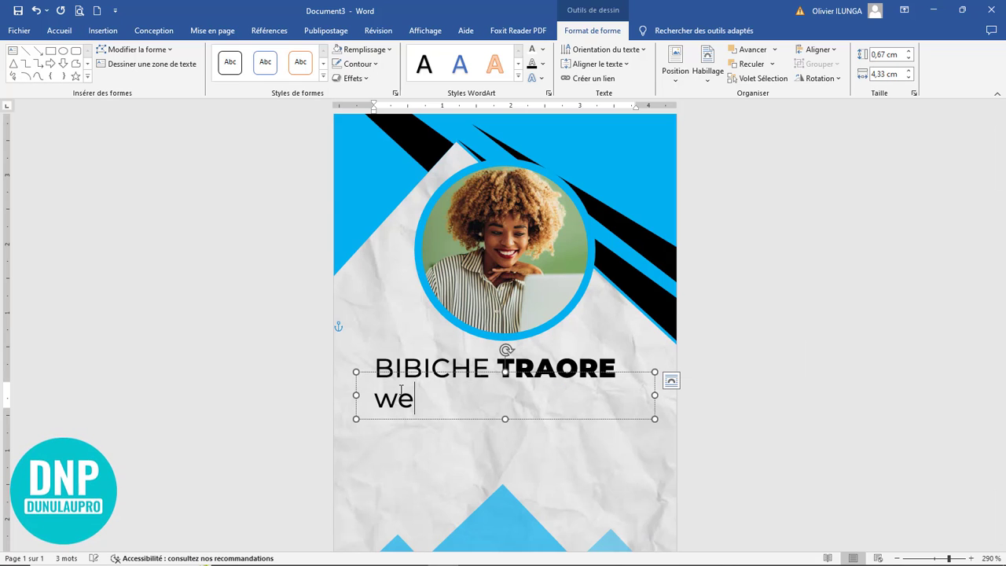
{"action": "type", "text": "bdes"}
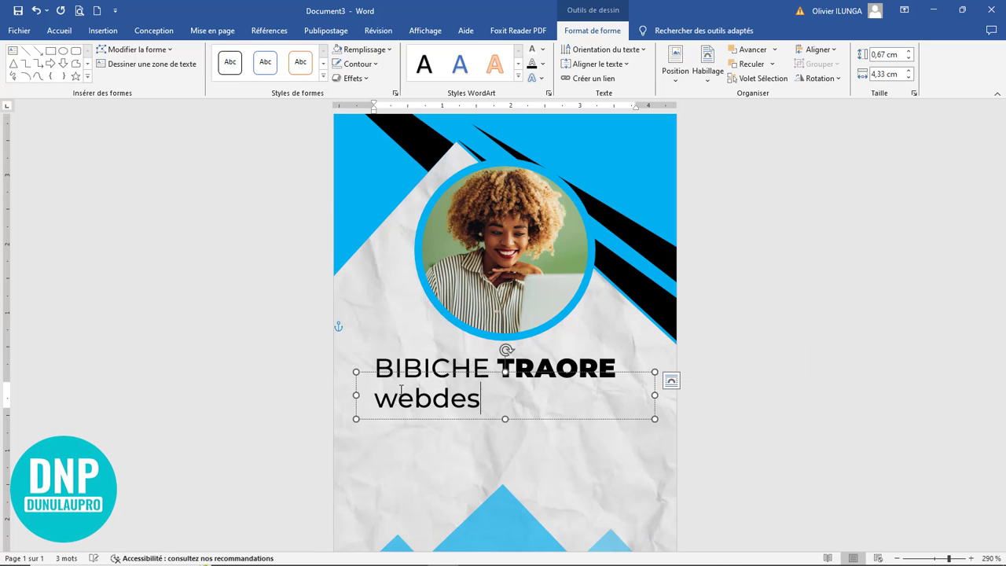
{"action": "type", "text": "igner"}
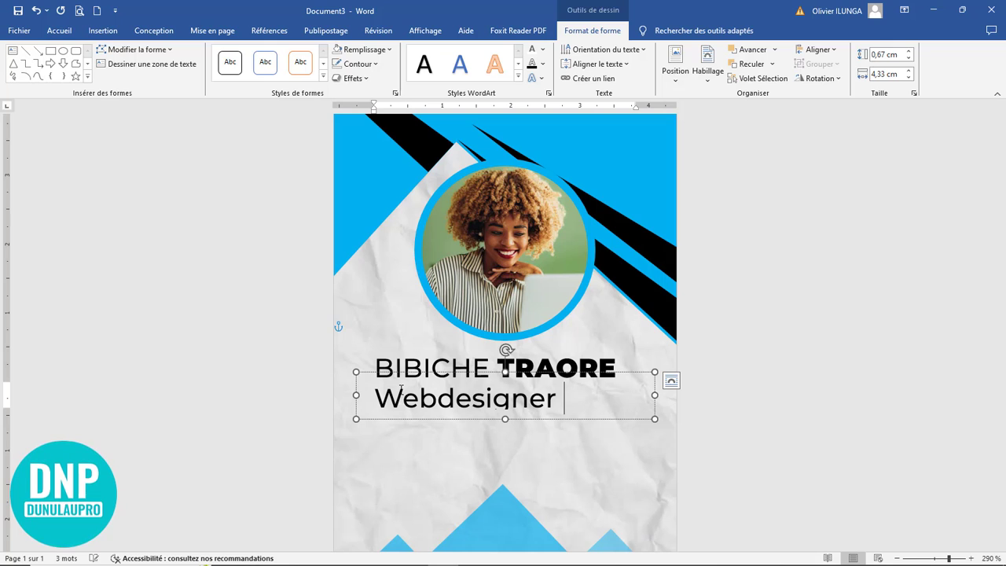
{"action": "left_click_drag", "start_coordinate": [571, 402], "coordinate": [279, 397]}
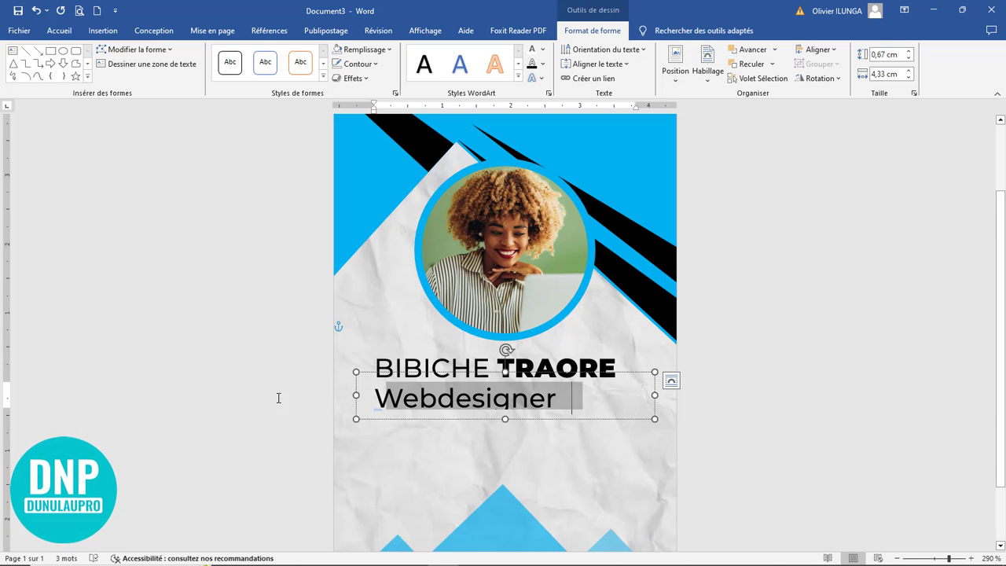
{"action": "left_click", "coordinate": [69, 36]}
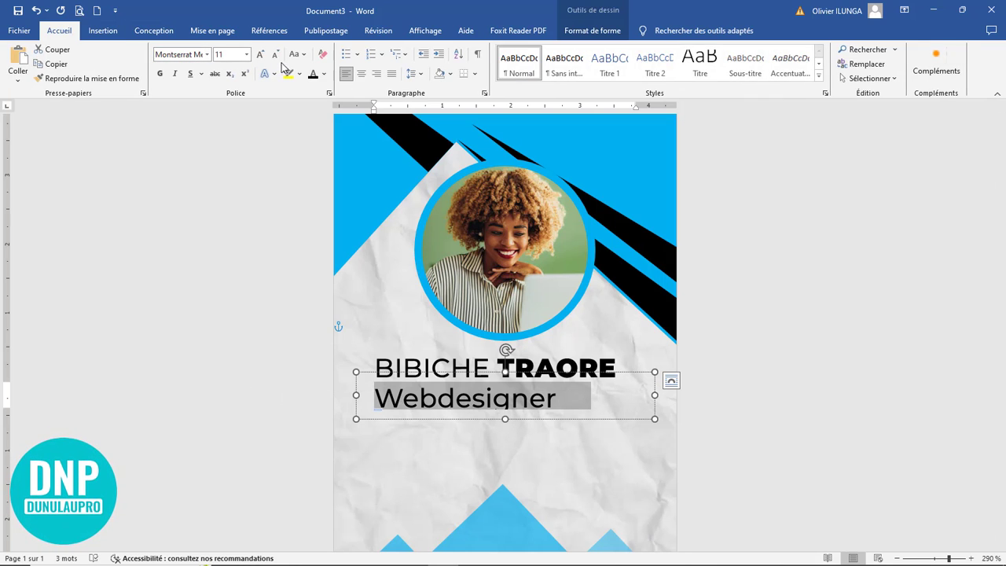
{"action": "left_click", "coordinate": [275, 55]}
{"action": "left_click", "coordinate": [275, 55]}
{"action": "left_click", "coordinate": [275, 55]}
{"action": "left_click", "coordinate": [275, 55]}
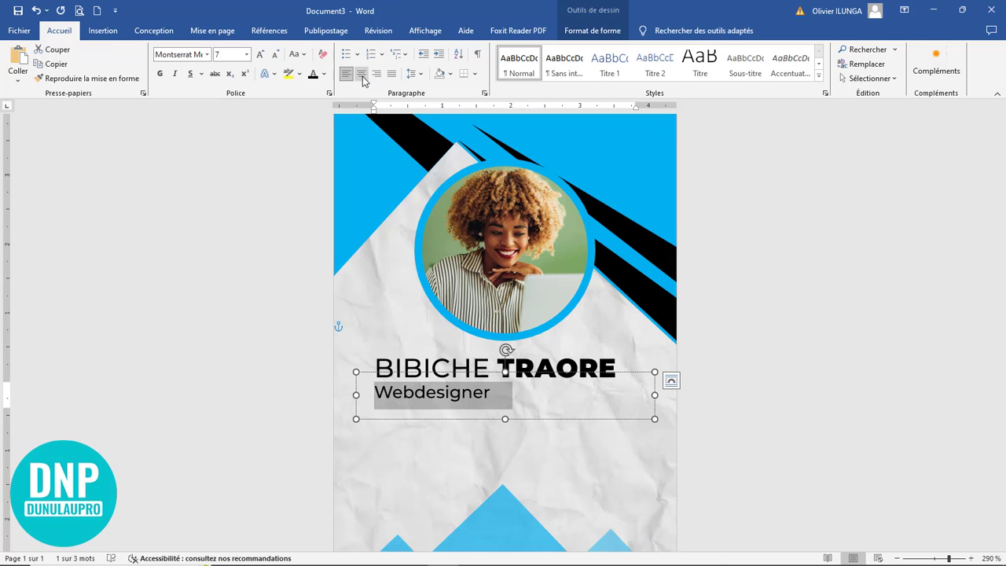
{"action": "left_click", "coordinate": [360, 73]}
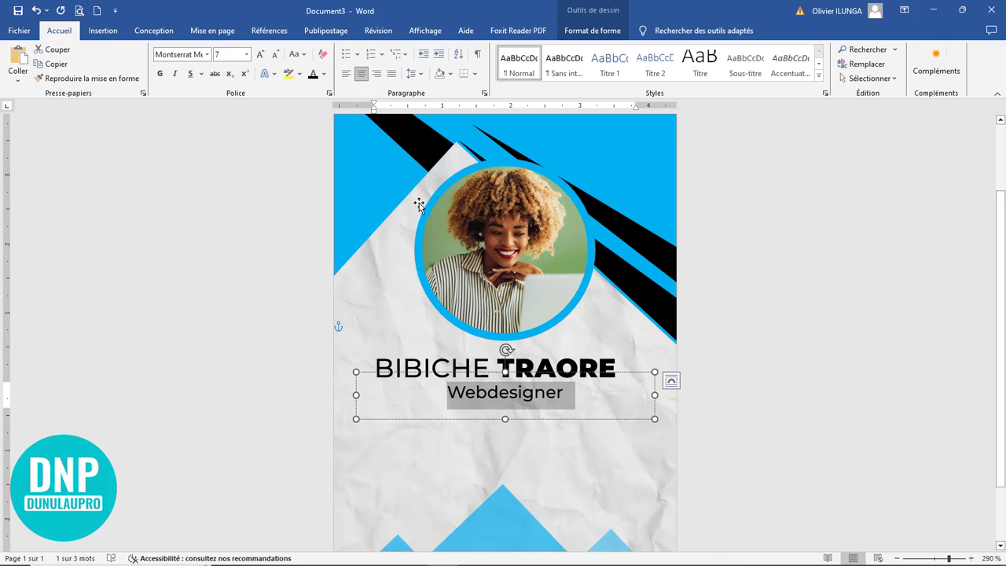
Step: Make the job title all capitals at 6 pt with spaced-out letters
{"action": "key", "text": "ctrl+shift+a"}
{"action": "left_click", "coordinate": [275, 55]}
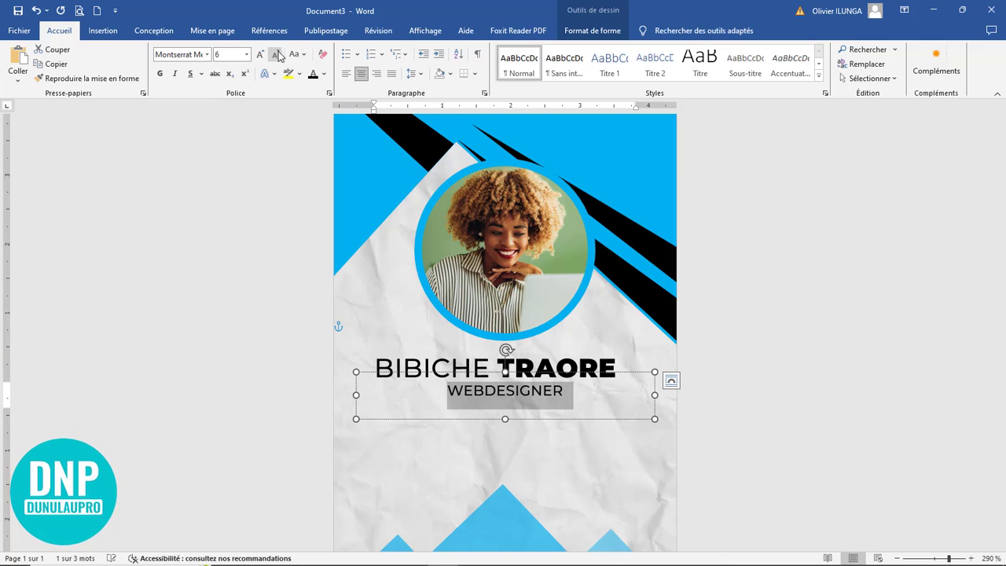
{"action": "left_click", "coordinate": [463, 394]}
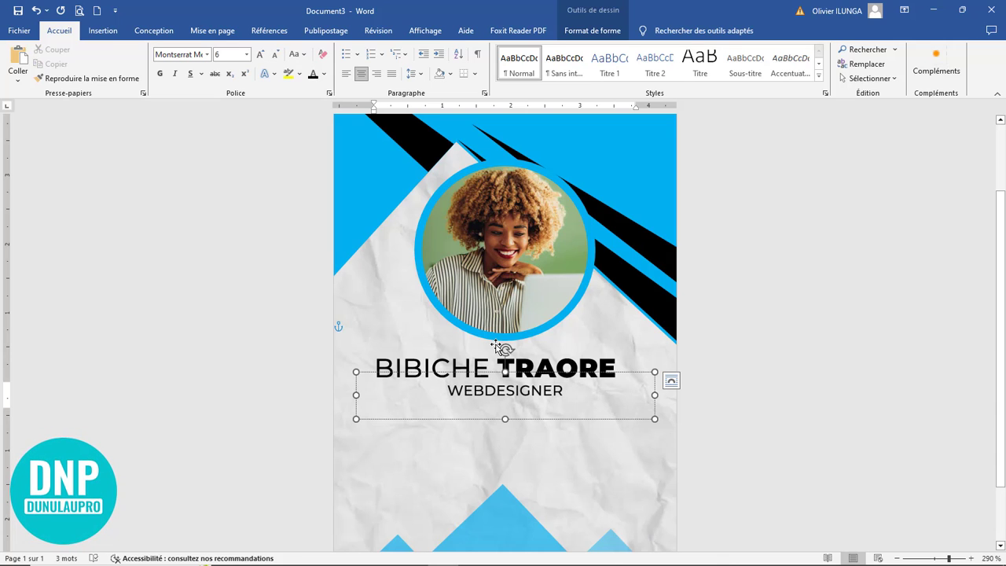
{"action": "key", "text": "space"}
{"action": "key", "text": "Right"}
{"action": "key", "text": "space"}
{"action": "key", "text": "Right"}
{"action": "key", "text": "space"}
{"action": "key", "text": "Right"}
{"action": "key", "text": "space"}
{"action": "key", "text": "Right"}
{"action": "key", "text": "space"}
{"action": "key", "text": "Right"}
{"action": "key", "text": "space"}
{"action": "key", "text": "Right"}
{"action": "key", "text": "space"}
{"action": "key", "text": "Right"}
{"action": "key", "text": "space"}
{"action": "key", "text": "Right"}
{"action": "key", "text": "space"}
{"action": "key", "text": "Right"}
{"action": "key", "text": "space"}
{"action": "key", "text": "Right"}
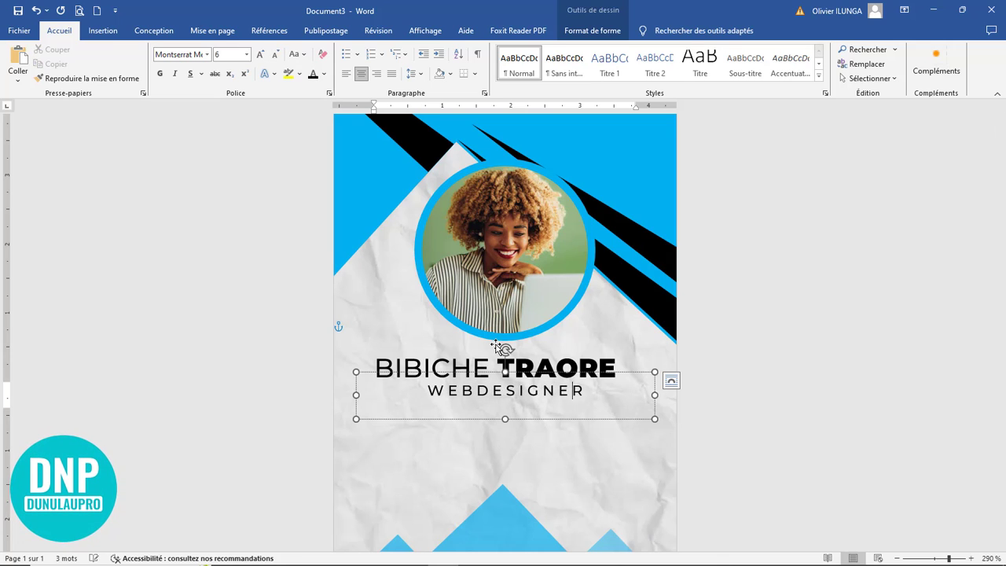
{"action": "key", "text": "Right"}
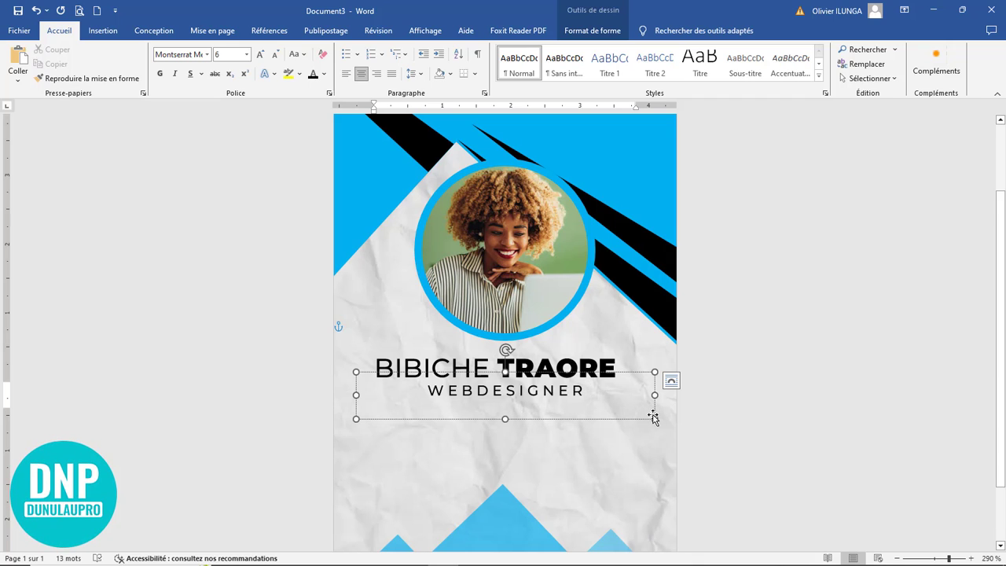
Step: Narrow the job title box to fit and centre it on the card
{"action": "left_click_drag", "start_coordinate": [649, 414], "coordinate": [555, 407]}
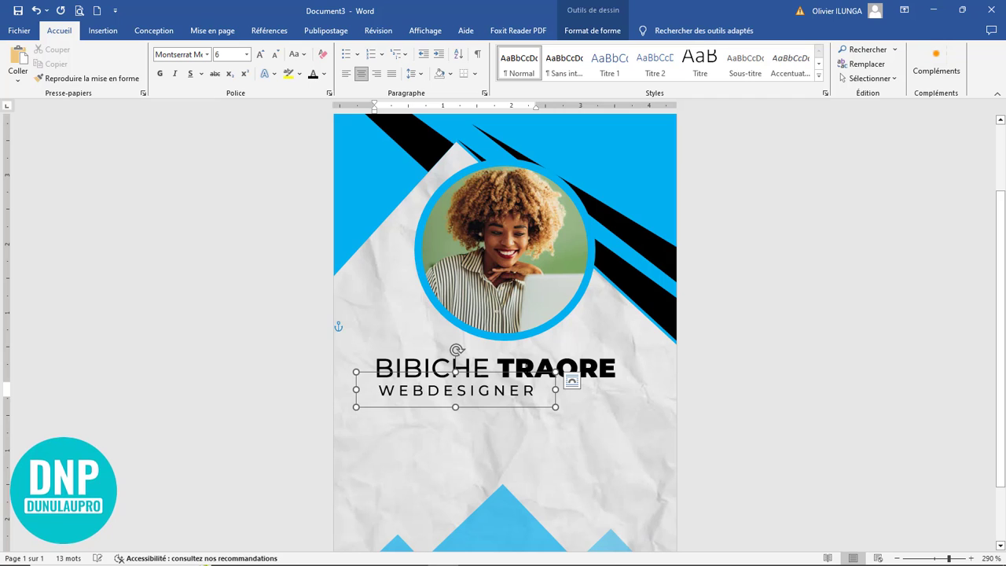
{"action": "left_click_drag", "start_coordinate": [525, 375], "coordinate": [578, 378]}
{"action": "left_click", "coordinate": [699, 393]}
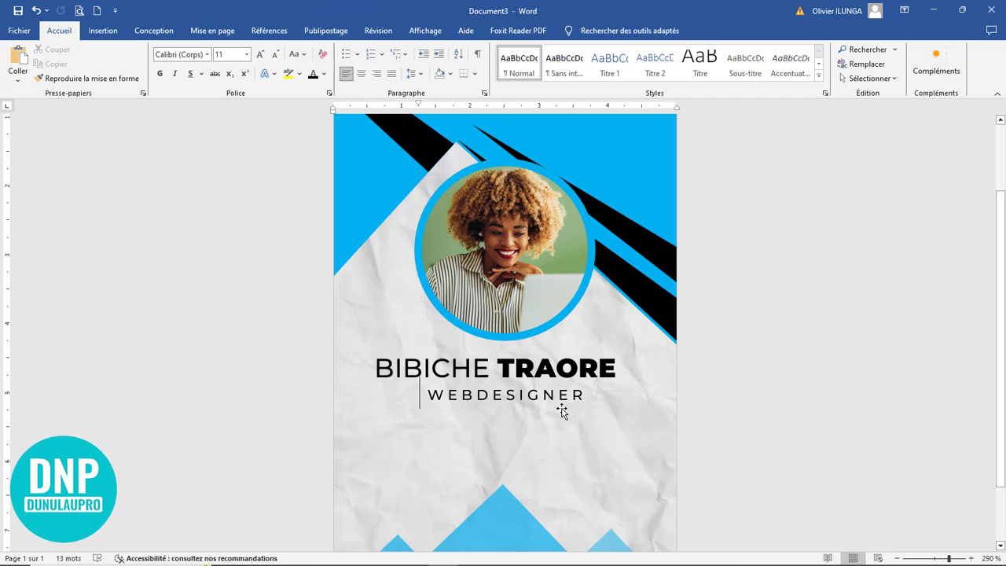
Step: Copy the title box below, widen and left-align it, then type the ID, POSITION, JOINED and PHONE lines
{"action": "left_click", "coordinate": [512, 387]}
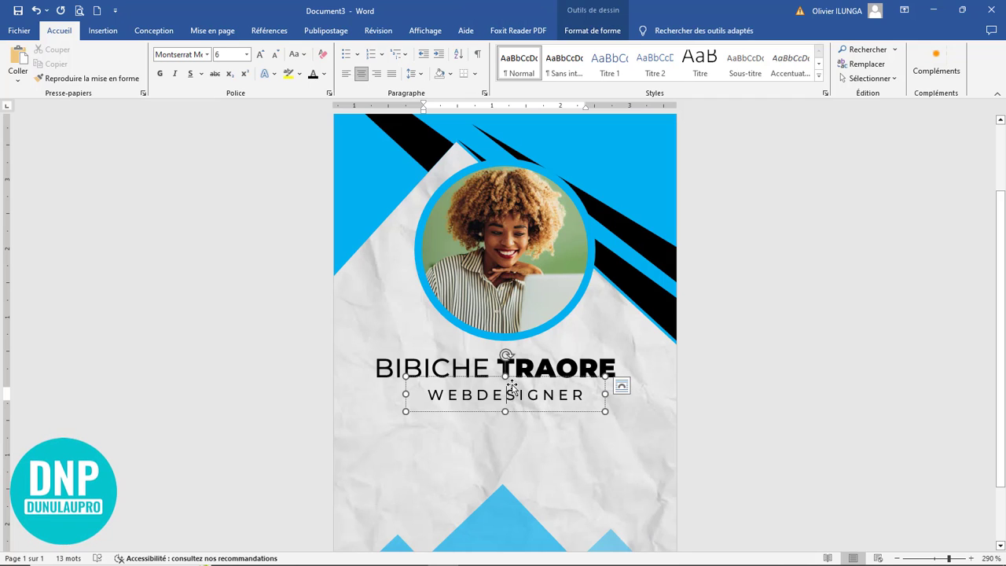
{"action": "left_click_drag", "start_coordinate": [514, 385], "coordinate": [463, 422]}
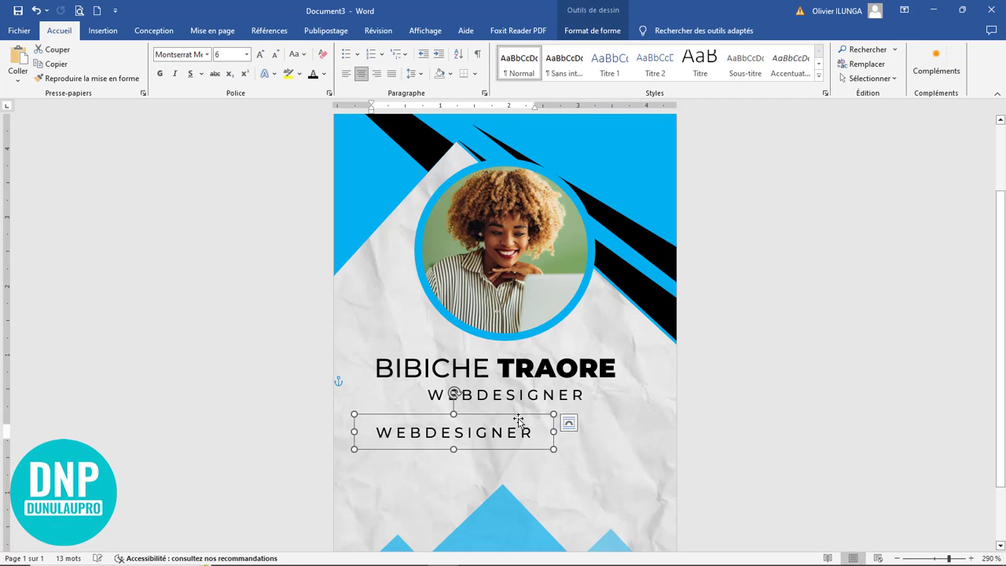
{"action": "left_click_drag", "start_coordinate": [550, 430], "coordinate": [672, 430]}
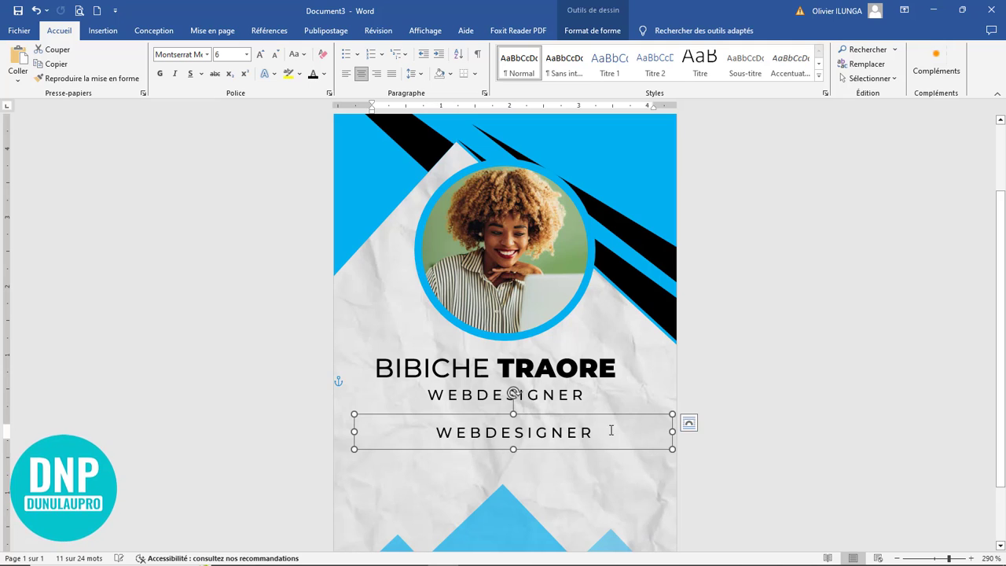
{"action": "left_click_drag", "start_coordinate": [611, 430], "coordinate": [309, 418]}
{"action": "left_click", "coordinate": [347, 76]}
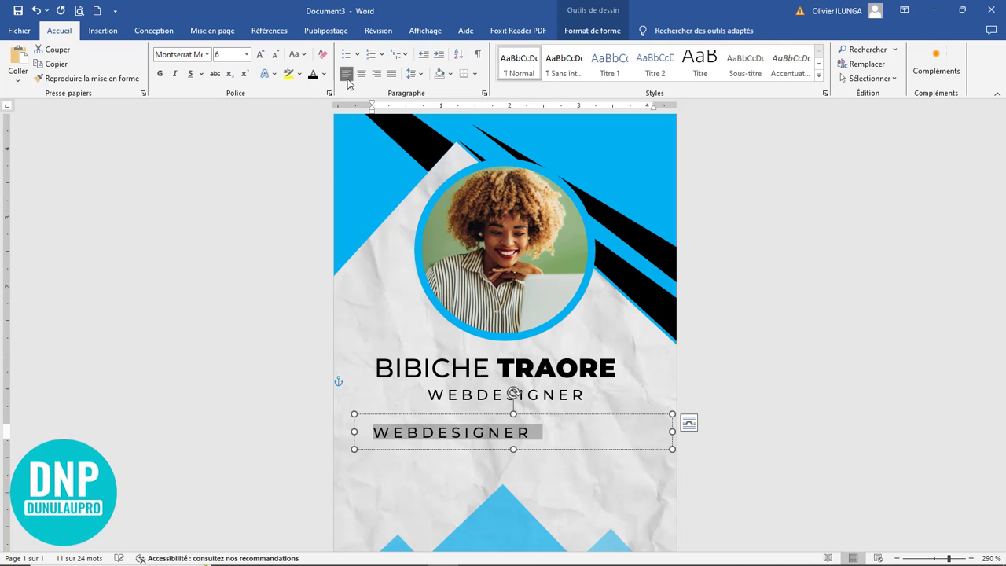
{"action": "type", "text": "ID. : 510 125 222"}
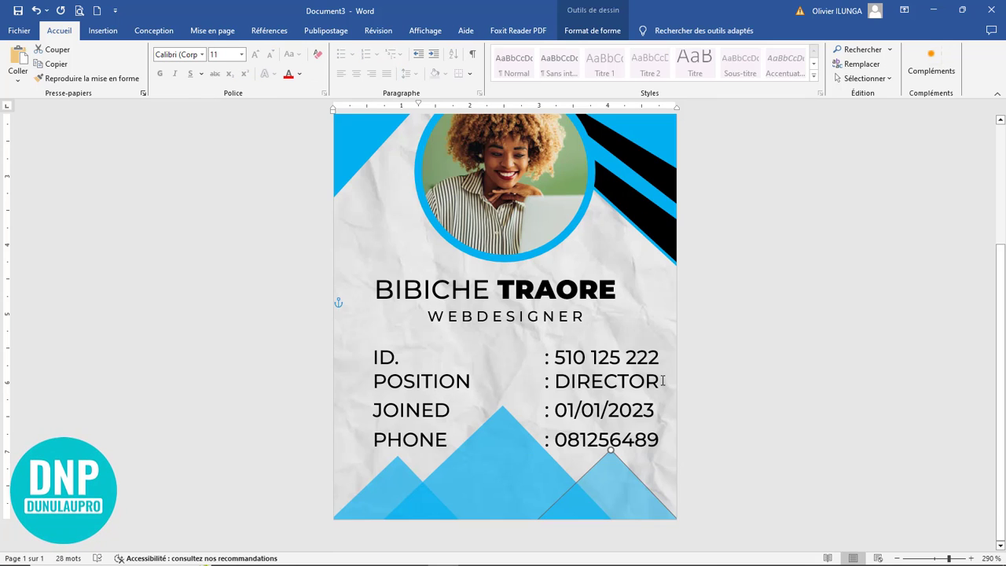
{"action": "scroll", "coordinate": [739, 383], "scroll_direction": "down", "scroll_amount": 15}
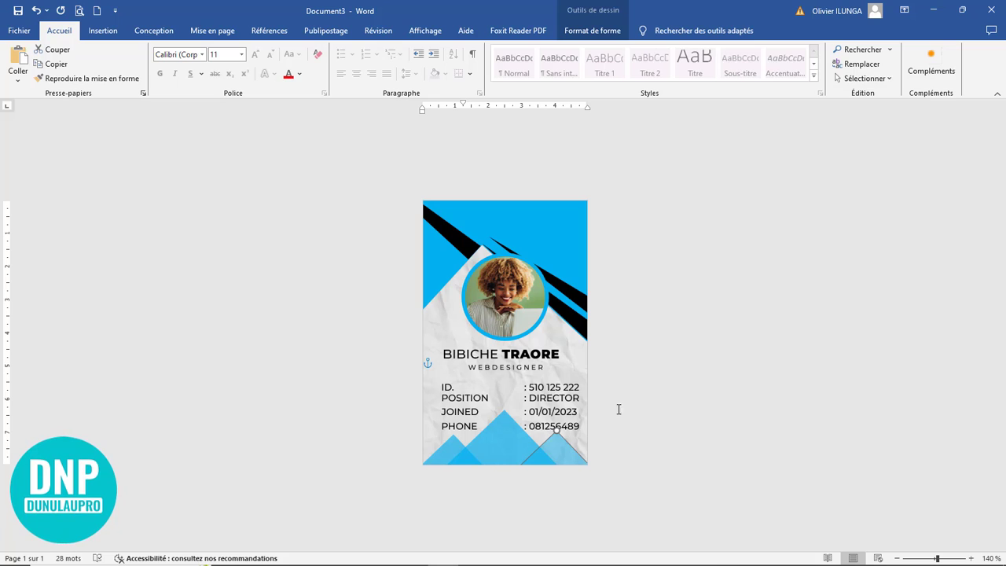
{"action": "scroll", "coordinate": [619, 410], "scroll_direction": "up", "scroll_amount": 5}
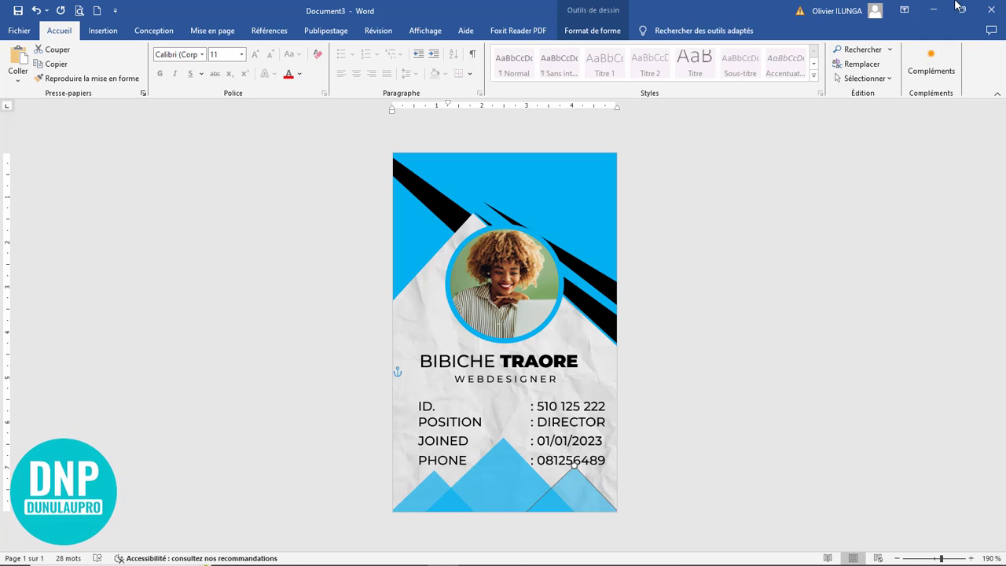
Step: Copy the barcode image from the reusable icons document
{"action": "left_click", "coordinate": [933, 10]}
{"action": "right_click", "coordinate": [606, 431]}
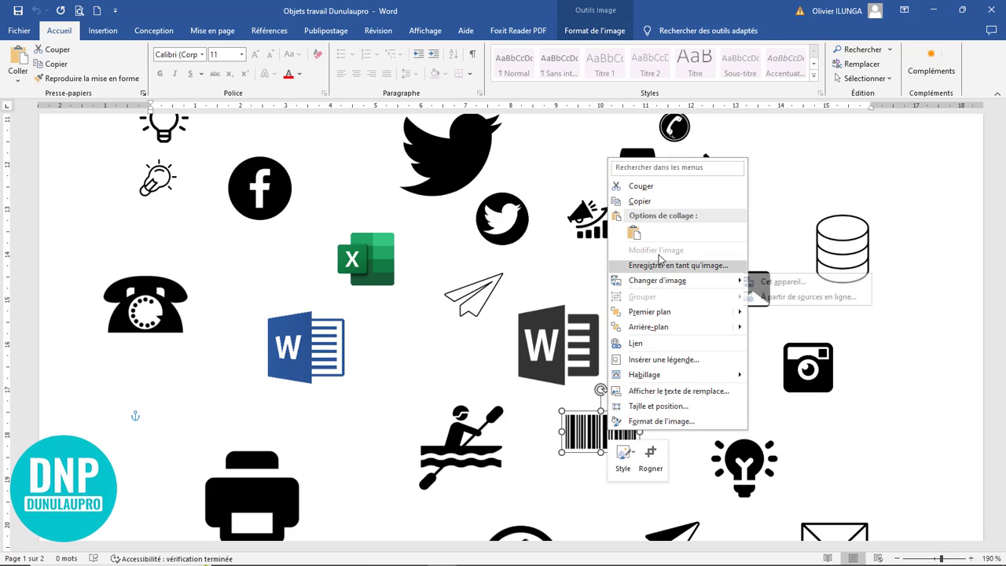
{"action": "left_click", "coordinate": [662, 202]}
{"action": "left_click", "coordinate": [933, 10]}
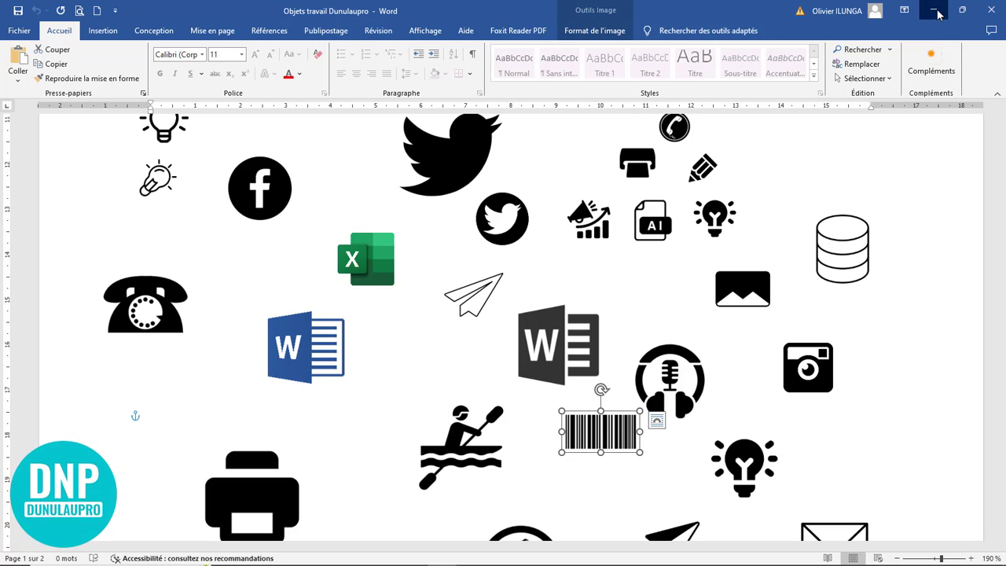
Step: Paste the barcode onto the card and centre it at the bottom below the PHONE line
{"action": "left_click", "coordinate": [496, 412]}
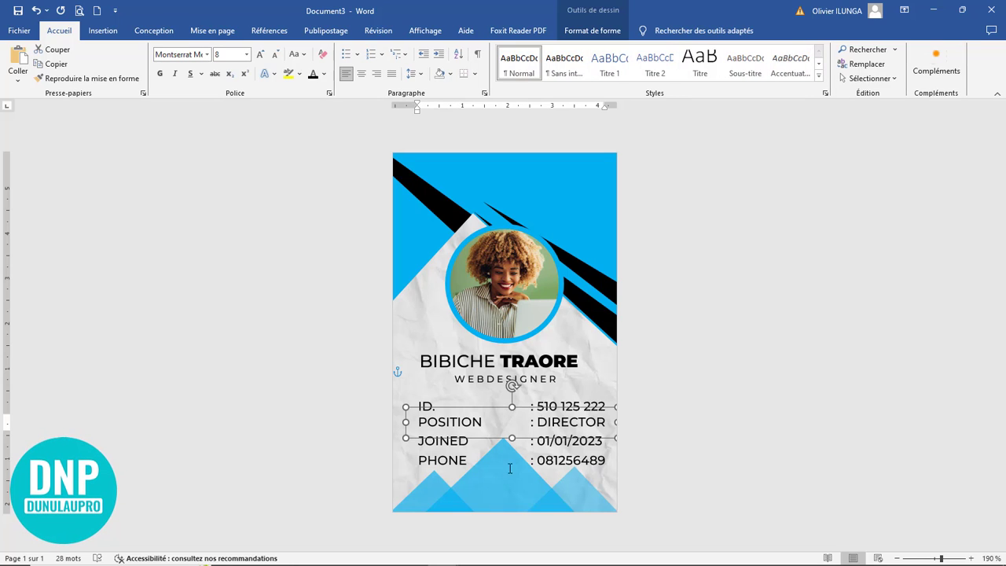
{"action": "left_click", "coordinate": [512, 483]}
{"action": "left_click", "coordinate": [678, 490]}
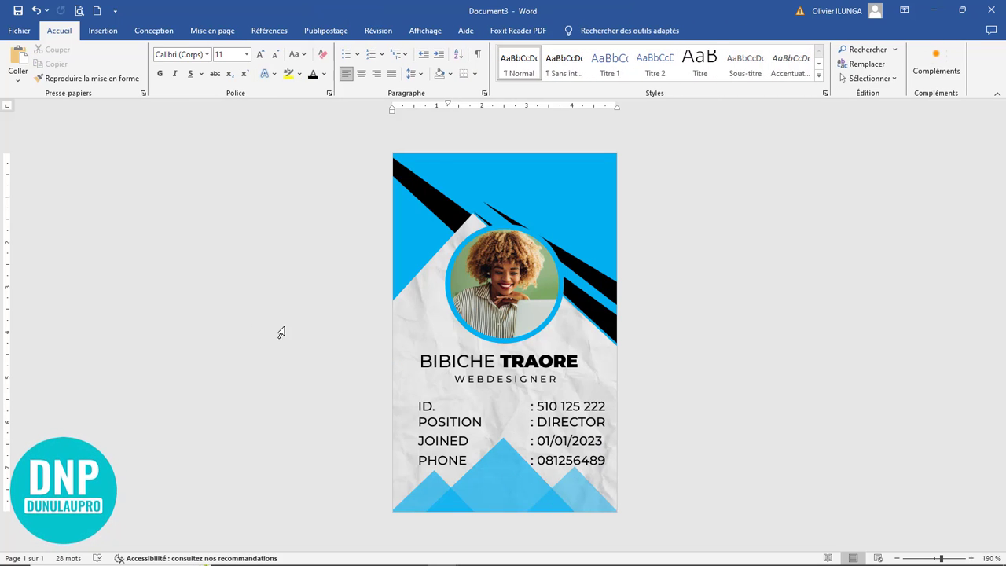
{"action": "left_click", "coordinate": [18, 60]}
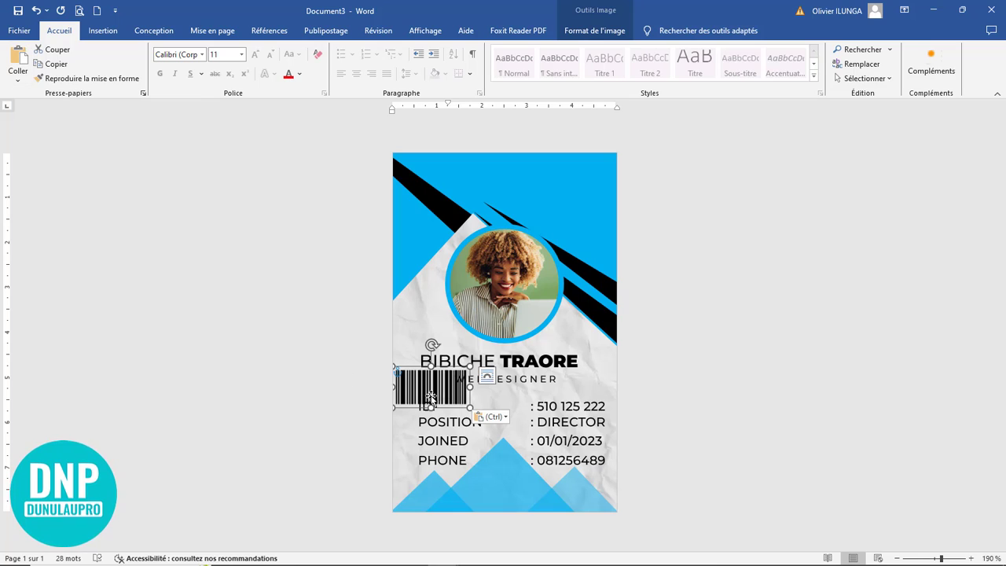
{"action": "left_click_drag", "start_coordinate": [451, 408], "coordinate": [512, 494]}
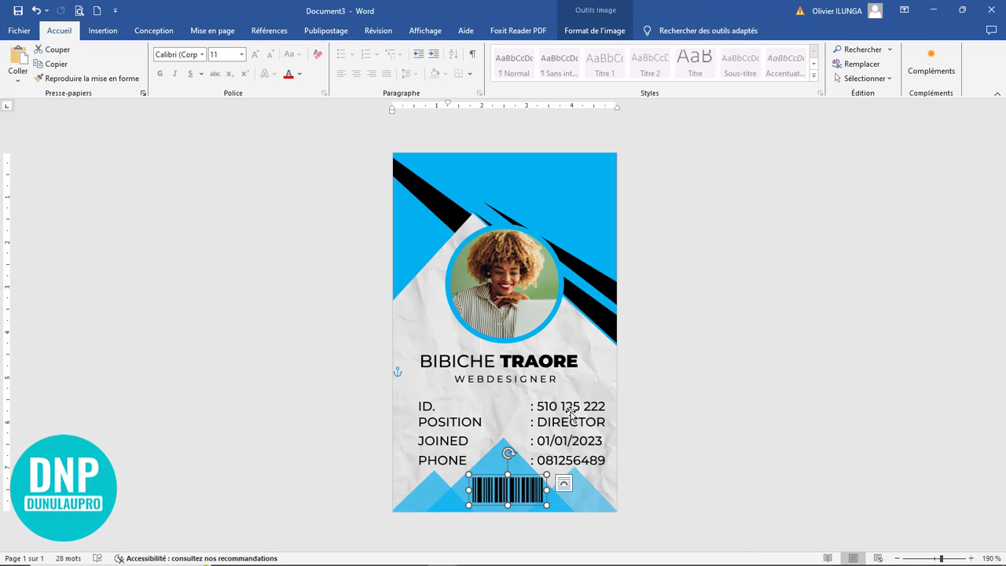
{"action": "left_click", "coordinate": [462, 397]}
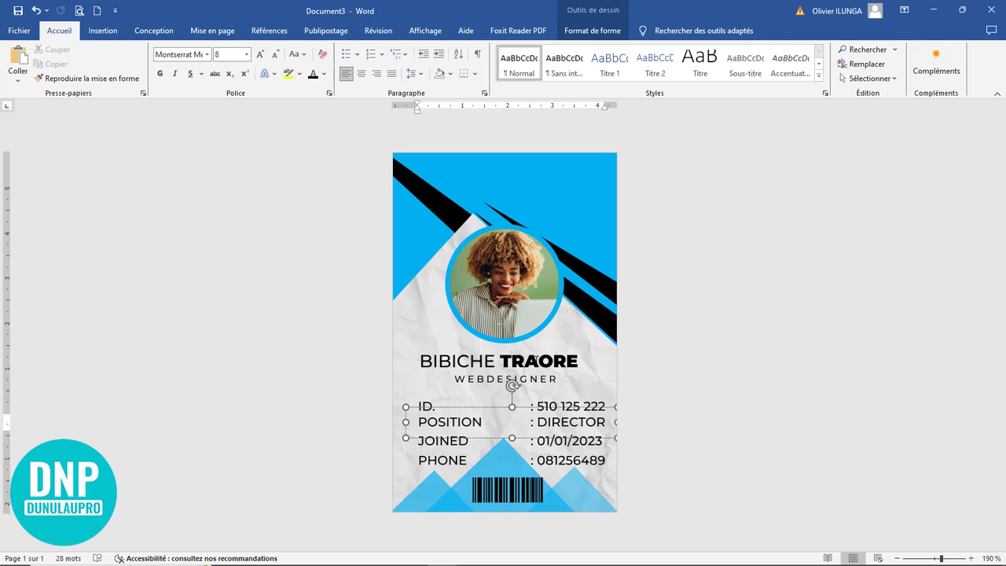
{"action": "left_click", "coordinate": [537, 359]}
Step: Draw a small ellipse circle near the top of the card
{"action": "left_click", "coordinate": [103, 30]}
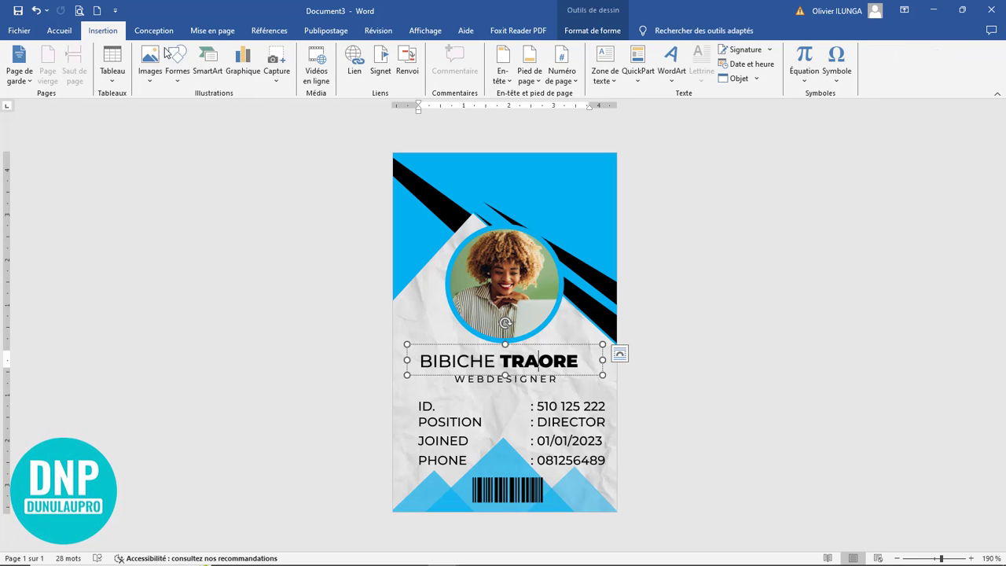
{"action": "left_click", "coordinate": [187, 84]}
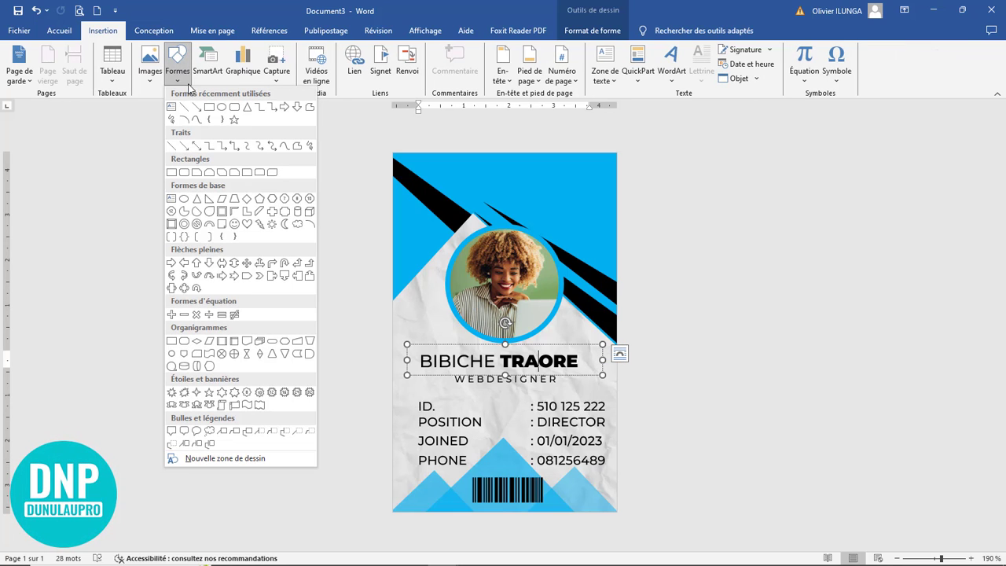
{"action": "left_click", "coordinate": [220, 108]}
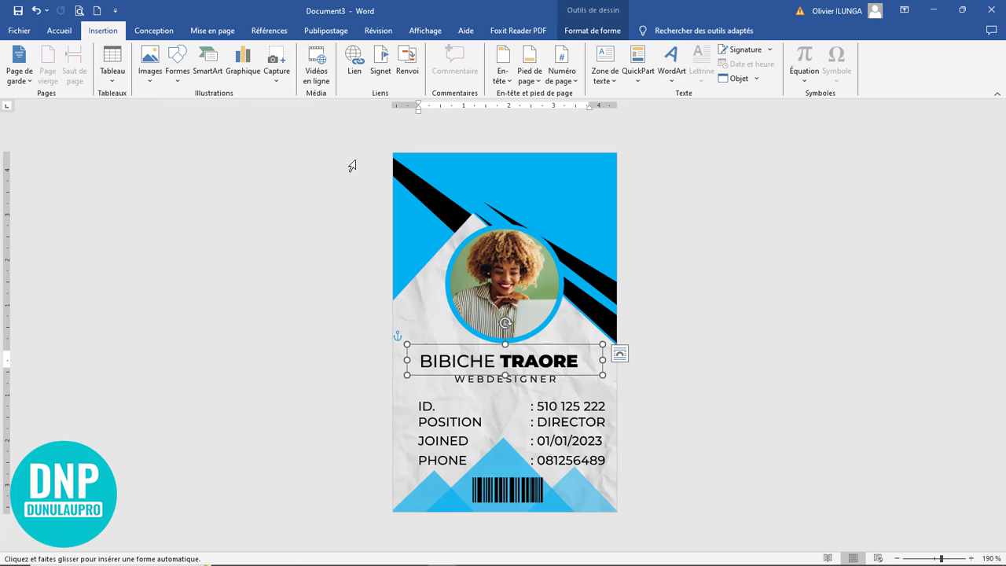
{"action": "scroll", "coordinate": [469, 186], "scroll_direction": "up", "scroll_amount": 8}
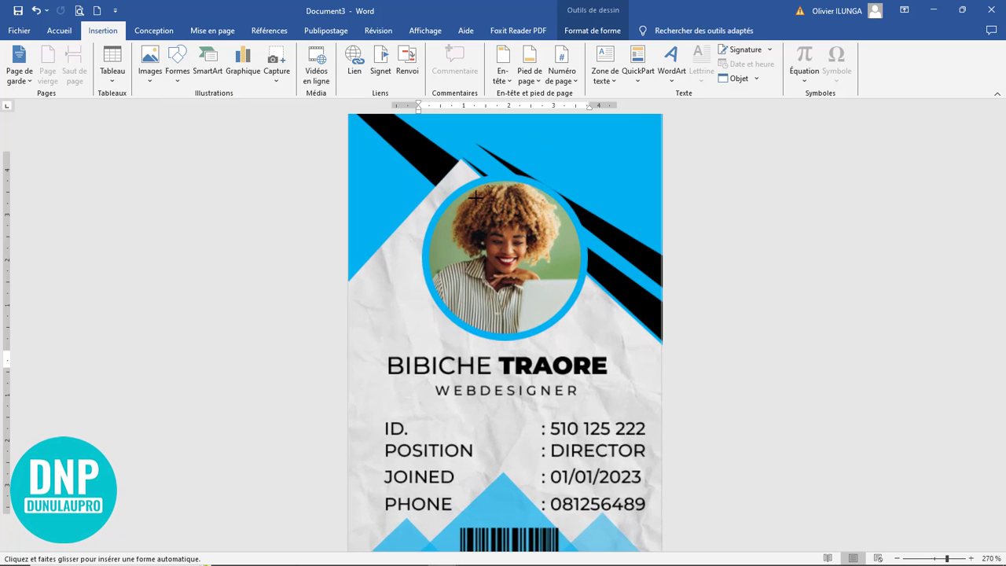
{"action": "mouse_move", "coordinate": [442, 165]}
{"action": "left_mouse_down"}
{"action": "mouse_move", "coordinate": [445, 182]}
{"action": "mouse_move", "coordinate": [487, 202]}
{"action": "mouse_move", "coordinate": [471, 191]}
{"action": "left_mouse_up"}
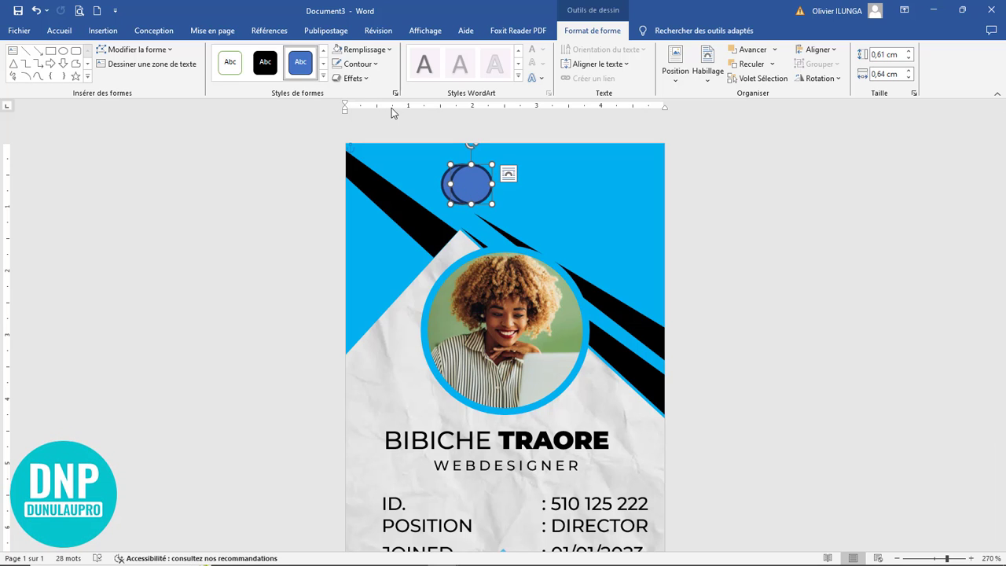
Step: Fill the front circle black and the circle behind it dark navy
{"action": "left_click", "coordinate": [361, 49]}
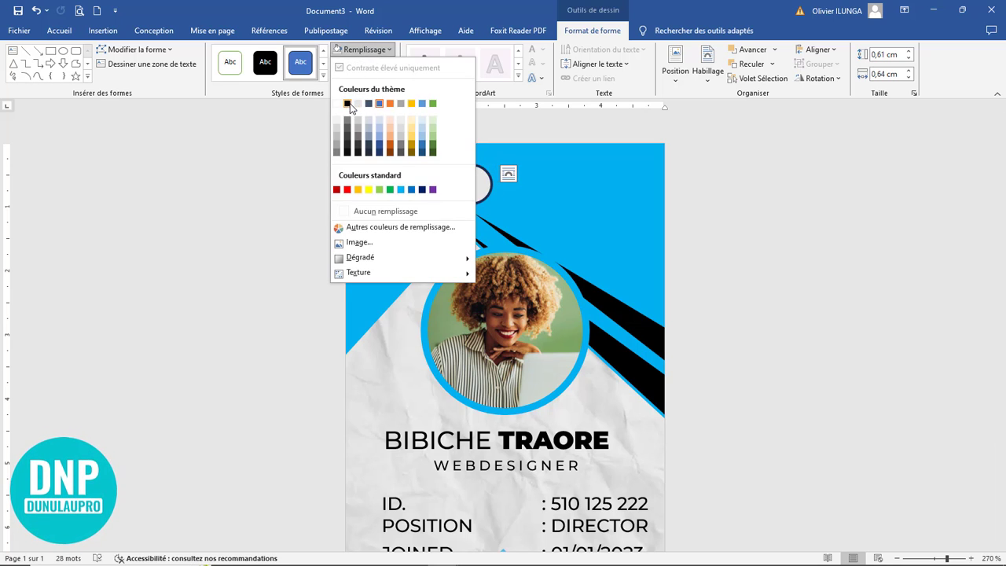
{"action": "left_click", "coordinate": [366, 103]}
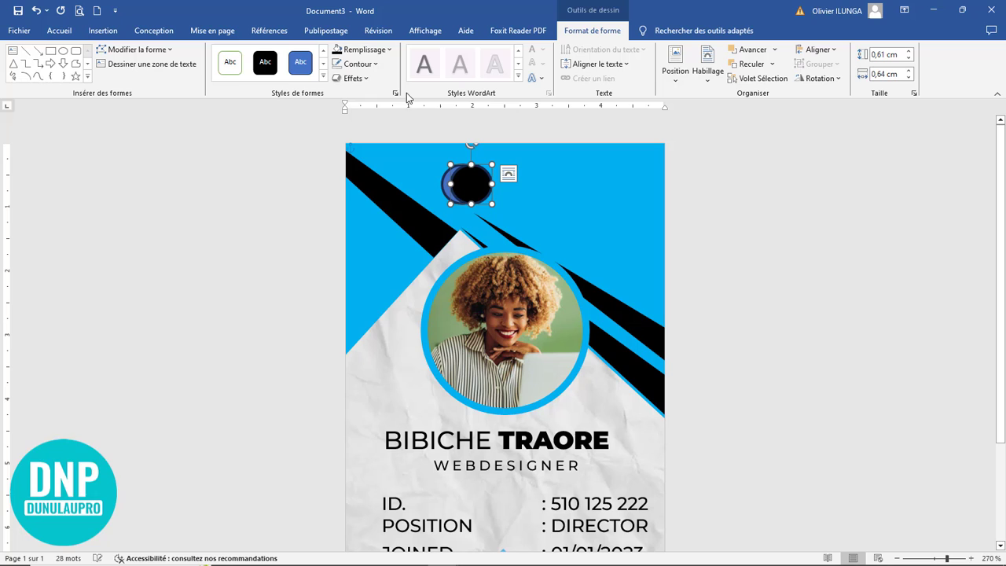
{"action": "left_click", "coordinate": [443, 188]}
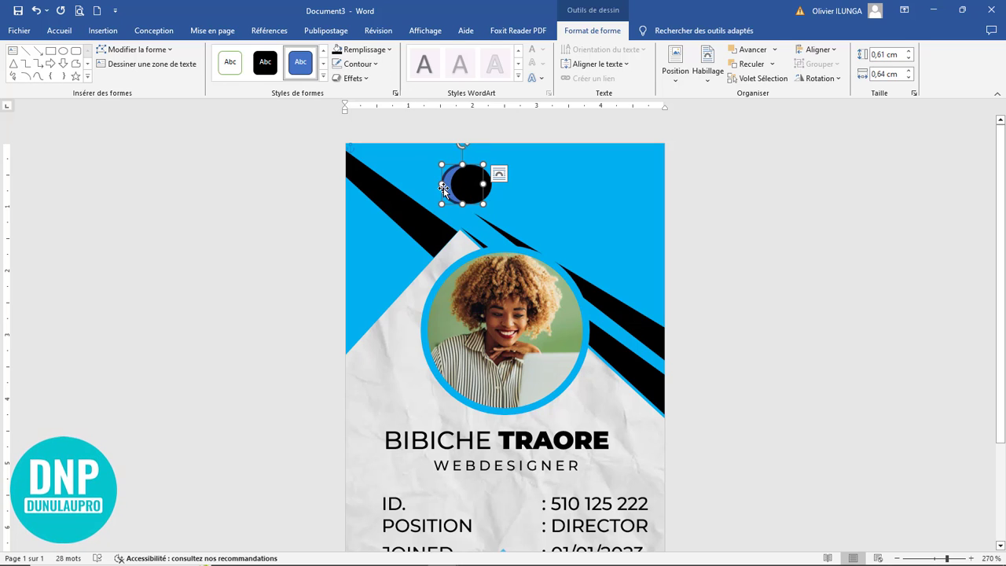
{"action": "left_click", "coordinate": [356, 52]}
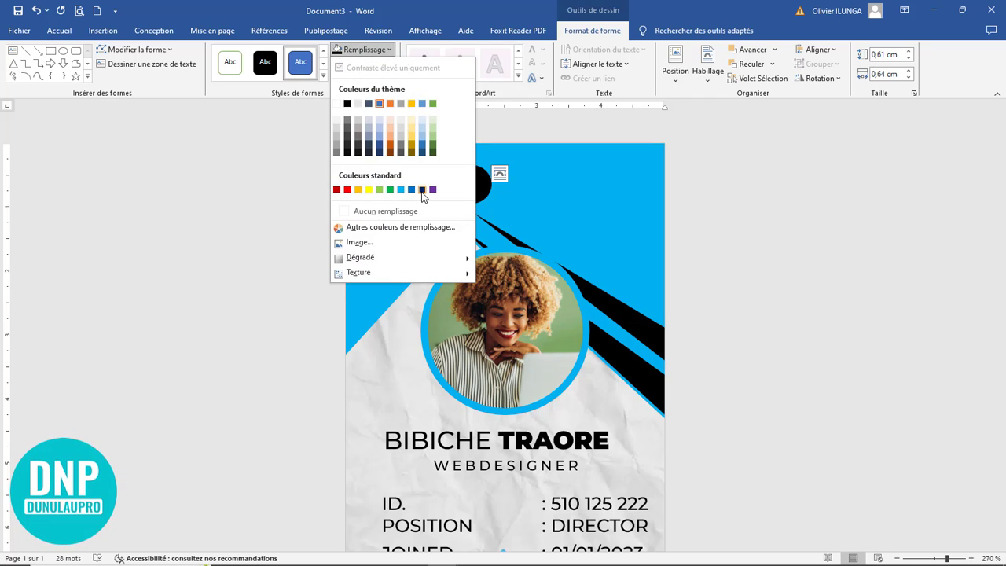
{"action": "left_click", "coordinate": [422, 189]}
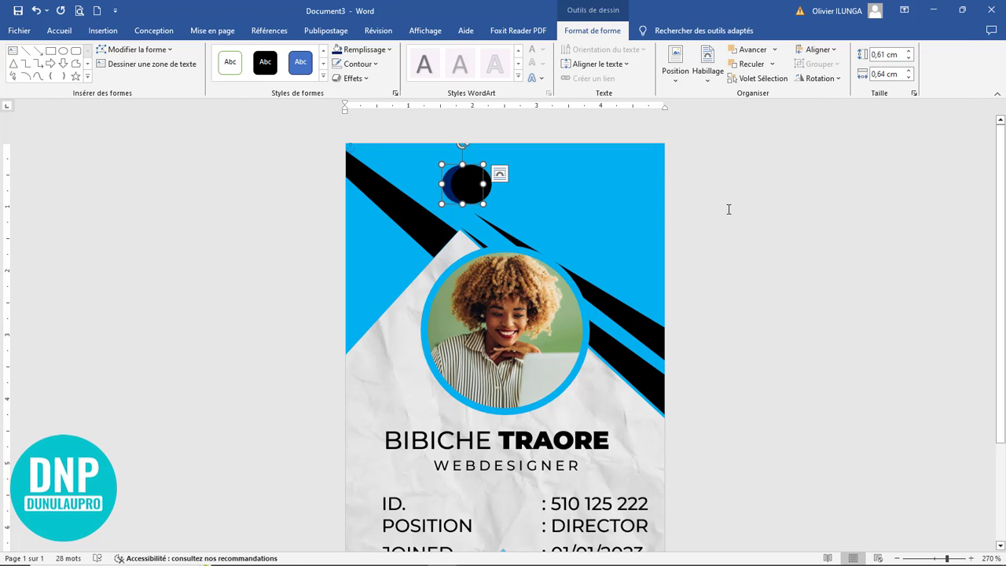
{"action": "left_click", "coordinate": [492, 194]}
{"action": "left_click", "coordinate": [484, 185]}
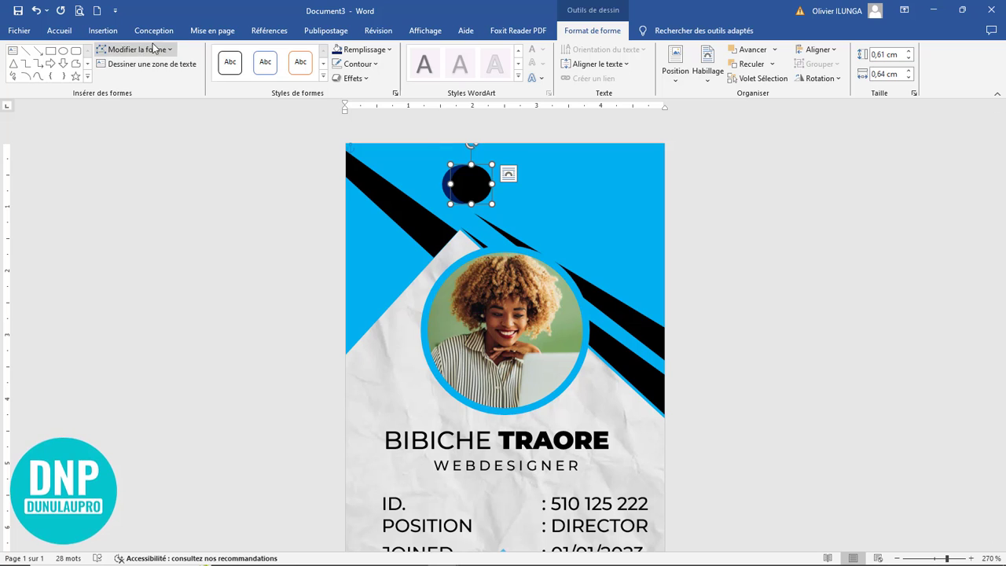
{"action": "left_click", "coordinate": [514, 441]}
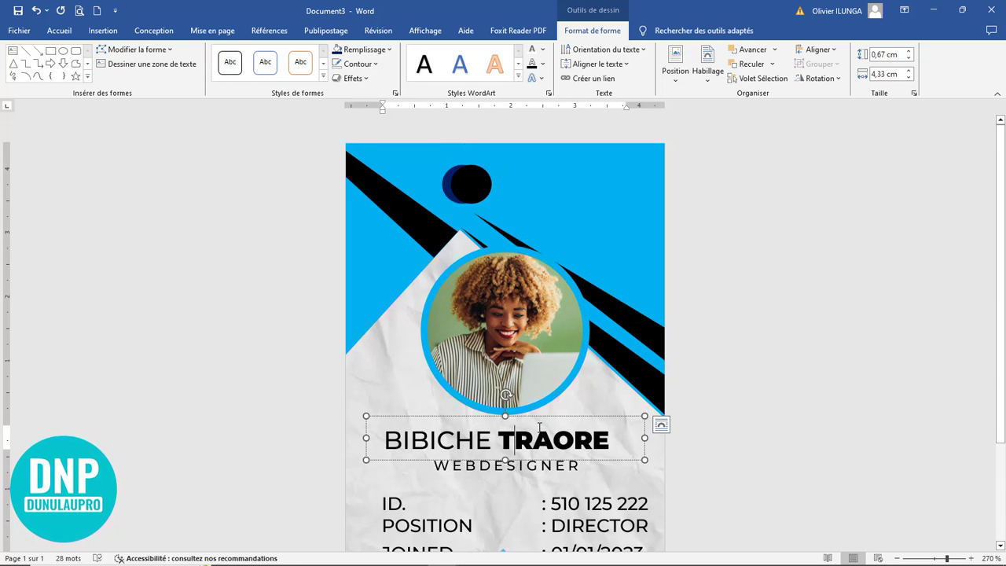
Step: Copy the name text box to the card's top and retype it as UPDESIGN
{"action": "left_click_drag", "start_coordinate": [541, 425], "coordinate": [574, 212]}
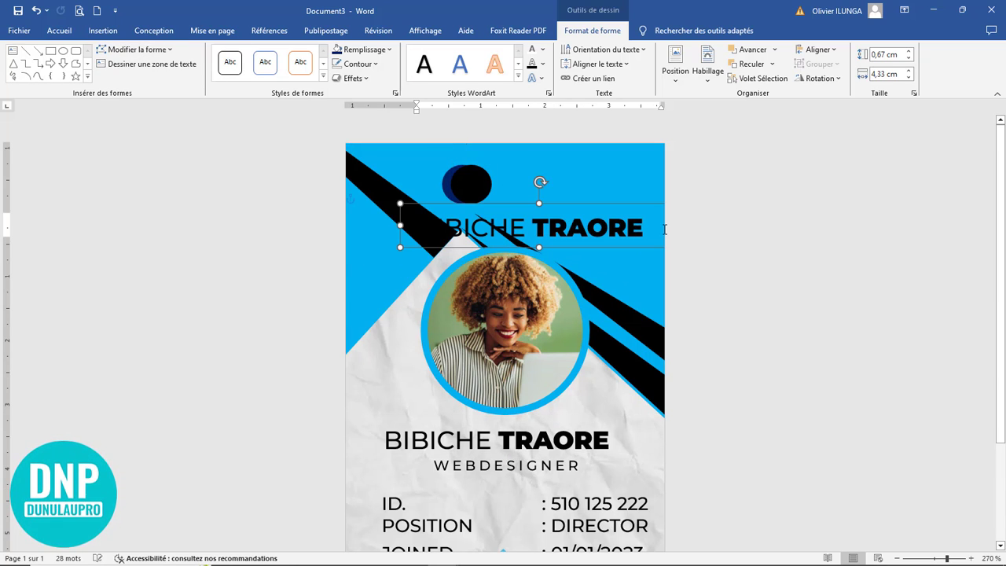
{"action": "left_click_drag", "start_coordinate": [655, 229], "coordinate": [432, 228]}
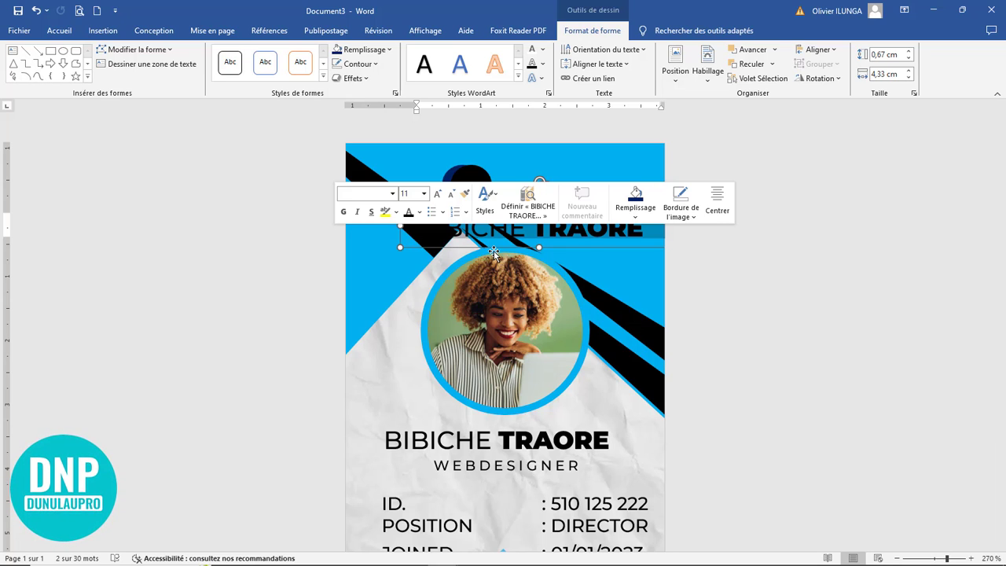
{"action": "key", "text": "Delete"}
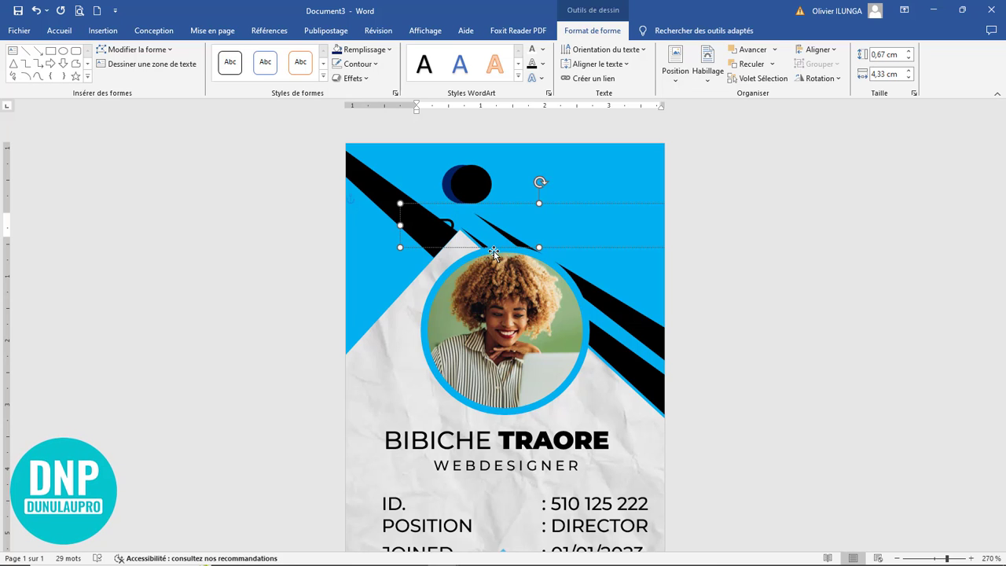
{"action": "type", "text": "ESIGN"}
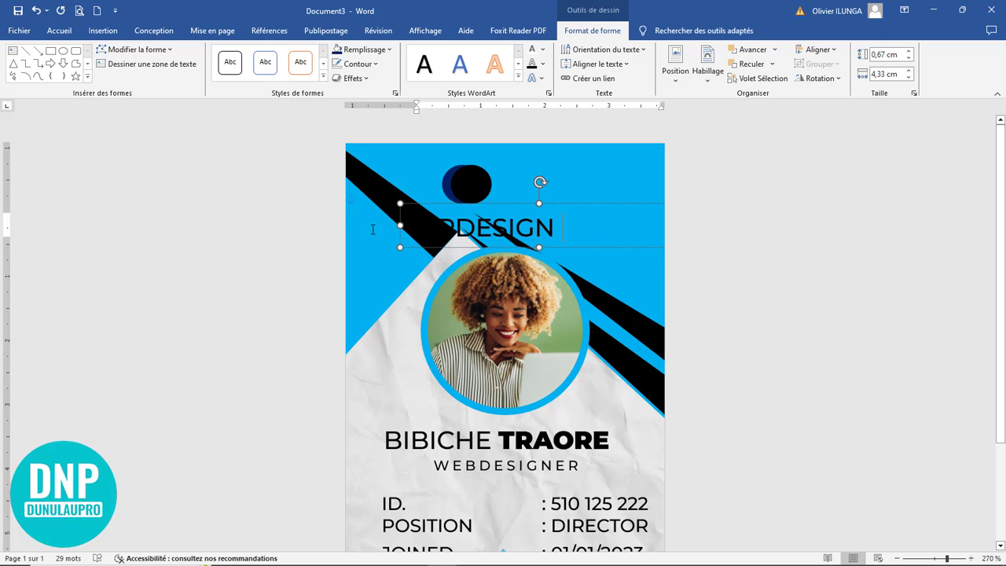
Step: Format UPDESIGN in white Montserrat Black and widen its box
{"action": "left_click_drag", "start_coordinate": [372, 230], "coordinate": [263, 220]}
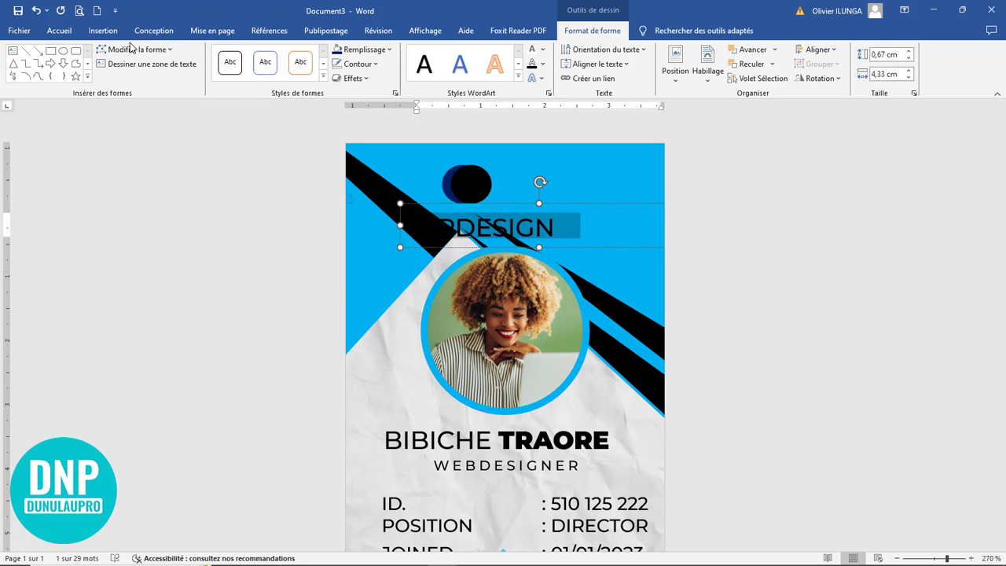
{"action": "left_click", "coordinate": [59, 30]}
{"action": "left_click", "coordinate": [207, 54]}
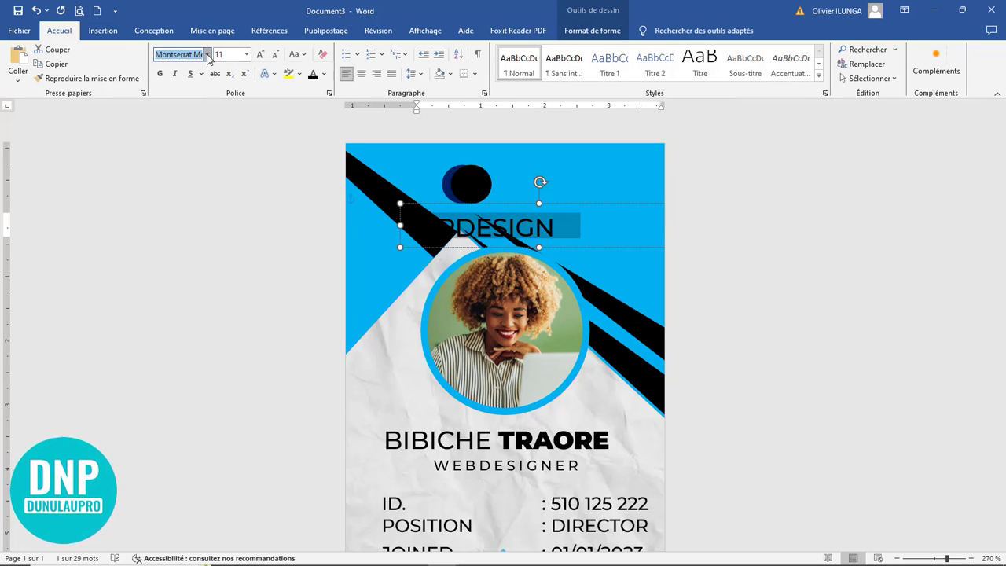
{"action": "left_click", "coordinate": [214, 146]}
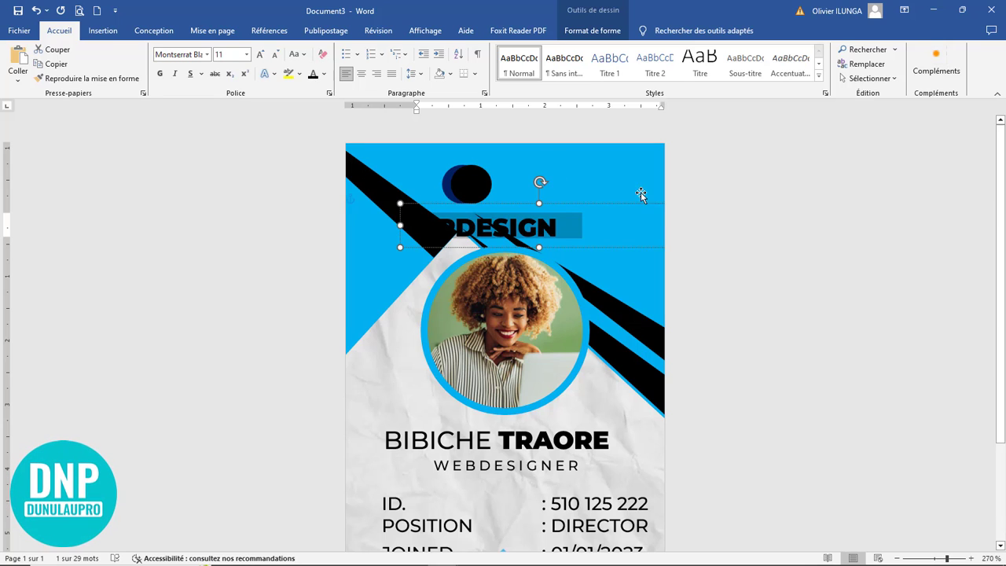
{"action": "left_click_drag", "start_coordinate": [428, 224], "coordinate": [521, 154]}
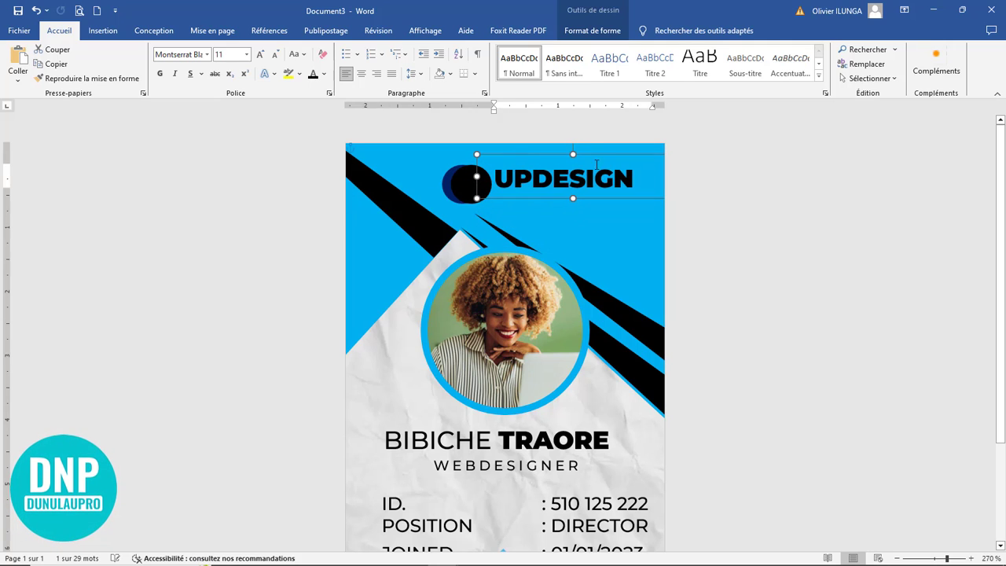
{"action": "left_click_drag", "start_coordinate": [642, 178], "coordinate": [493, 177]}
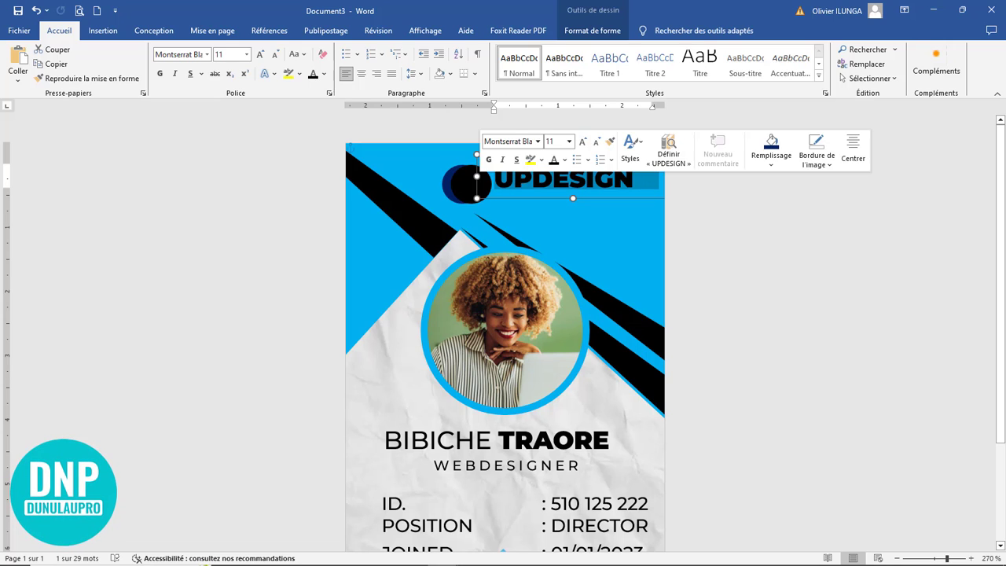
{"action": "left_click", "coordinate": [324, 73]}
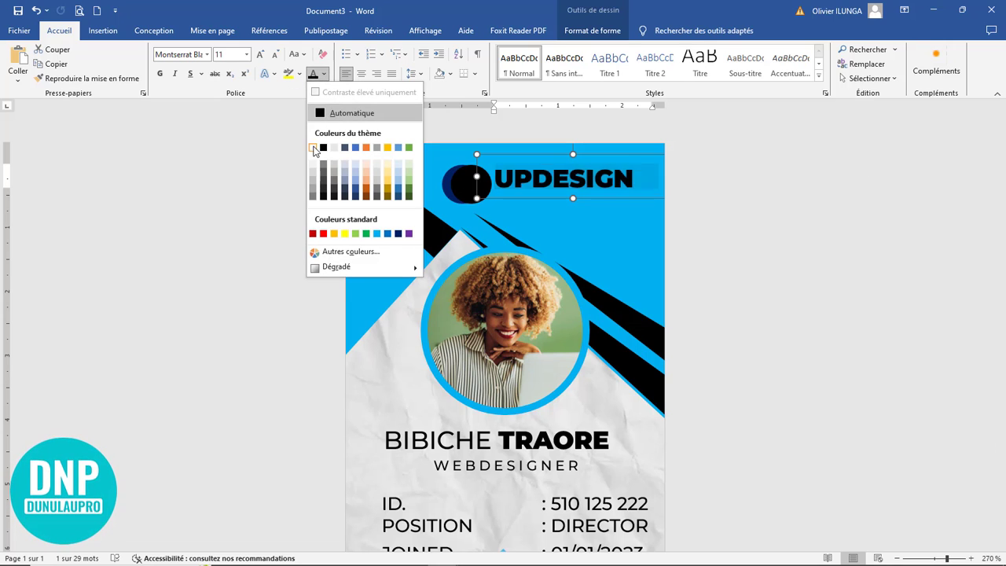
{"action": "left_click", "coordinate": [313, 146]}
{"action": "left_click", "coordinate": [599, 193]}
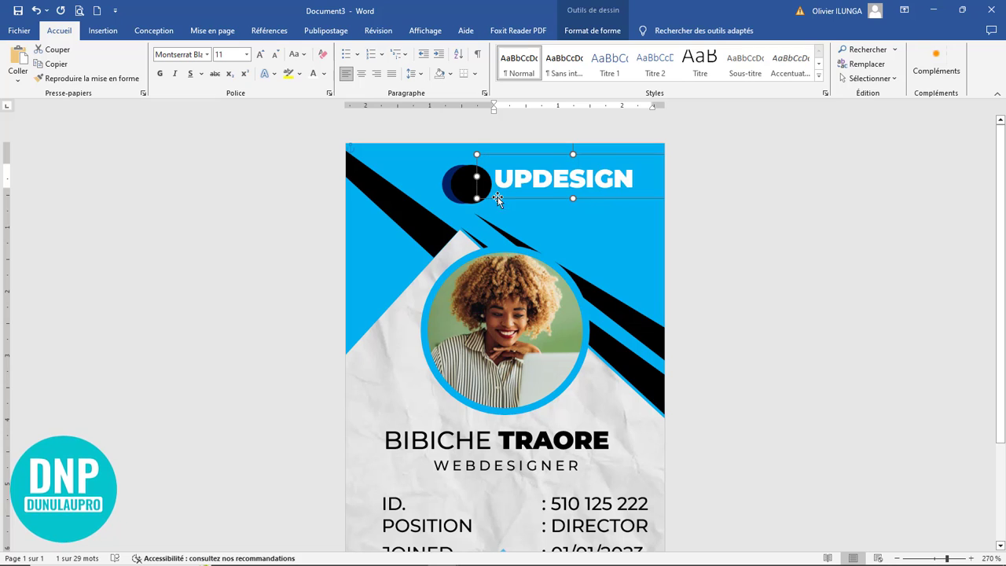
Step: Shift the UPDESIGN box right beside the black circle and widen it to show the whole word
{"action": "left_click", "coordinate": [447, 189]}
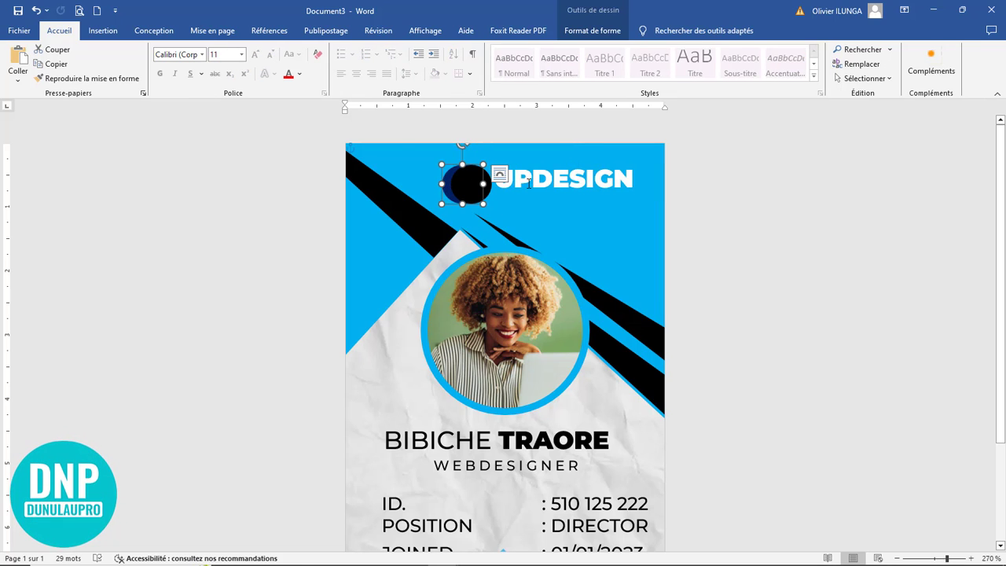
{"action": "left_click", "coordinate": [553, 180]}
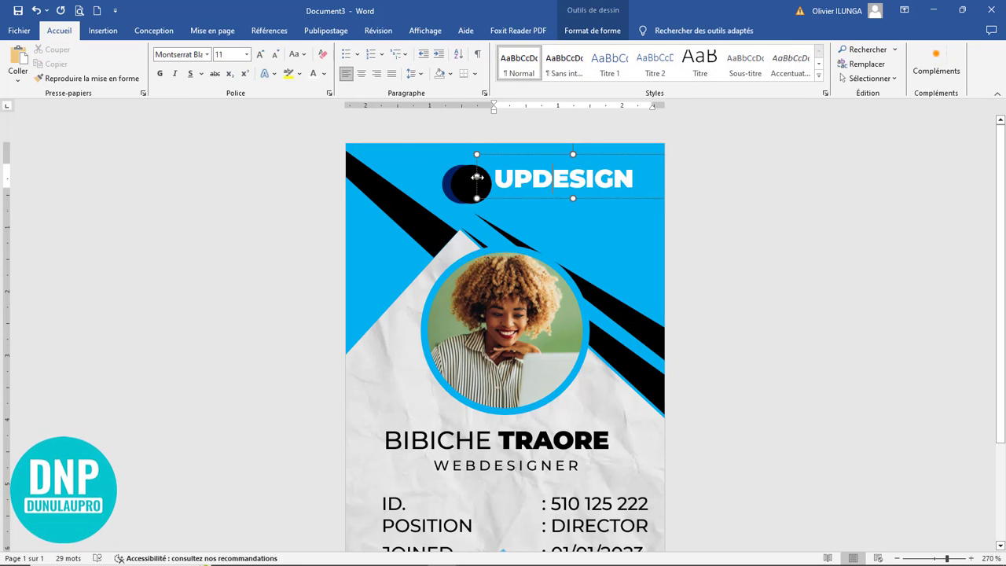
{"action": "left_click_drag", "start_coordinate": [477, 178], "coordinate": [489, 196]}
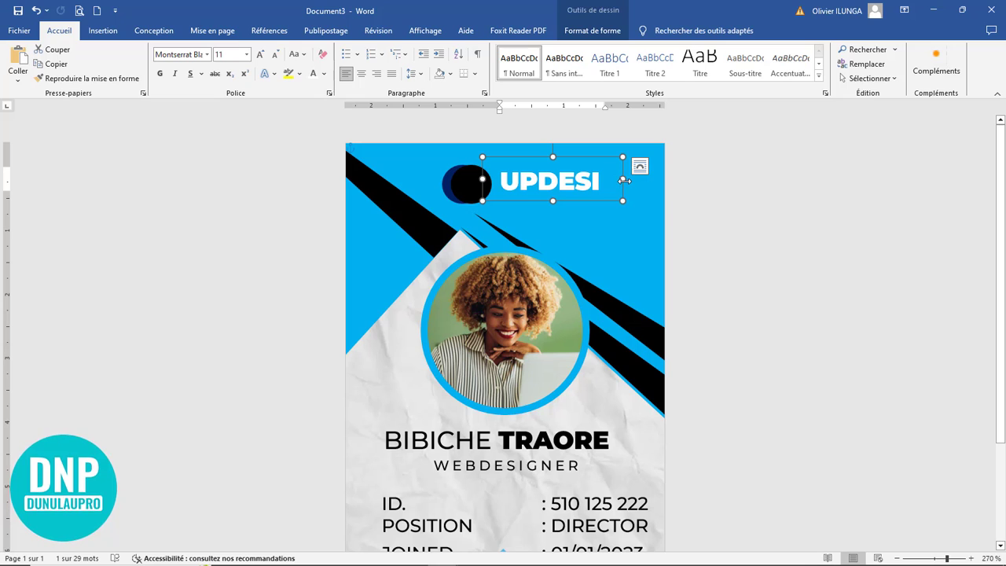
{"action": "left_click_drag", "start_coordinate": [623, 179], "coordinate": [657, 180]}
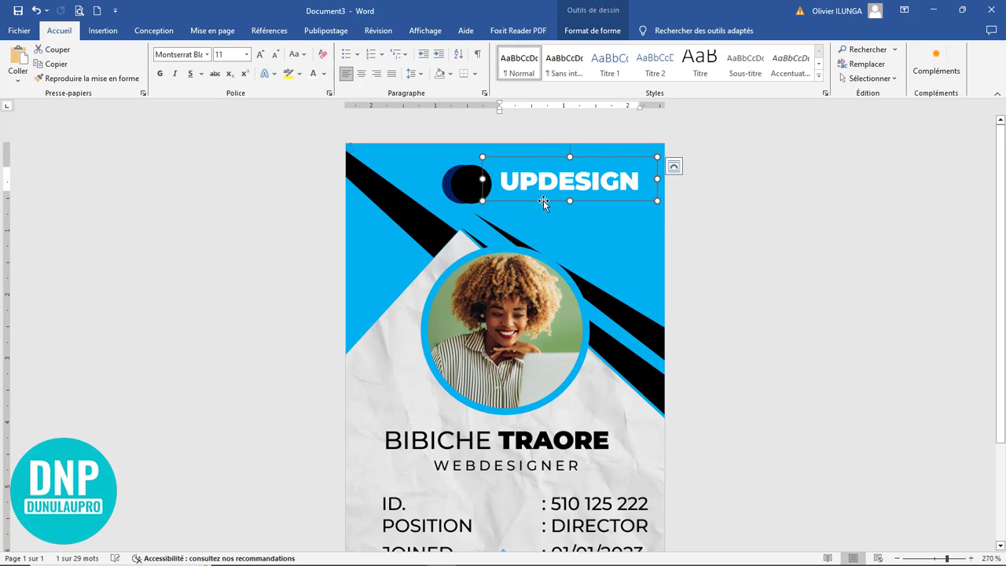
{"action": "left_click_drag", "start_coordinate": [542, 201], "coordinate": [543, 222]}
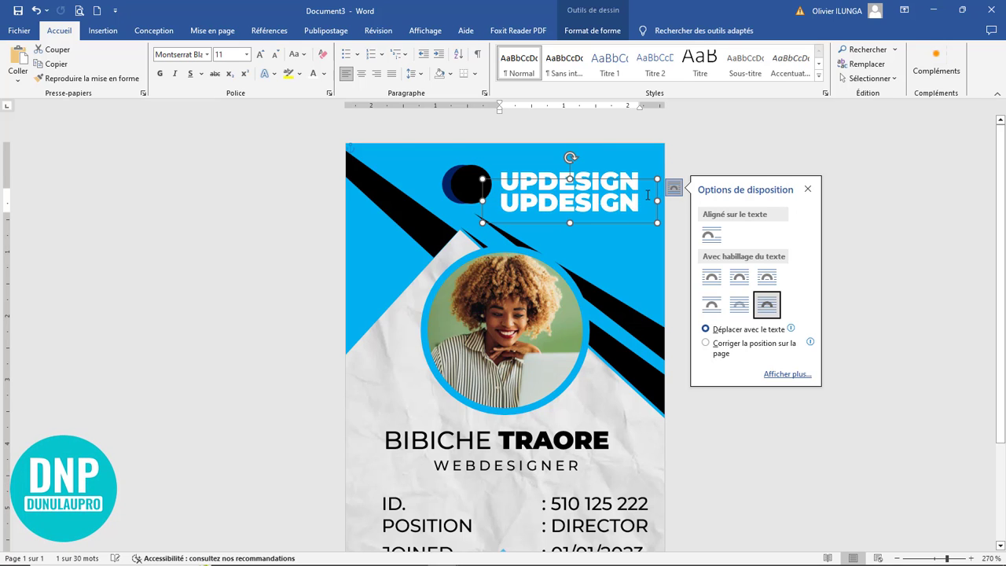
Step: Place the copied box below UPDESIGN, type 'Fier de vous accompagner' and shrink its font
{"action": "left_click_drag", "start_coordinate": [647, 203], "coordinate": [487, 205]}
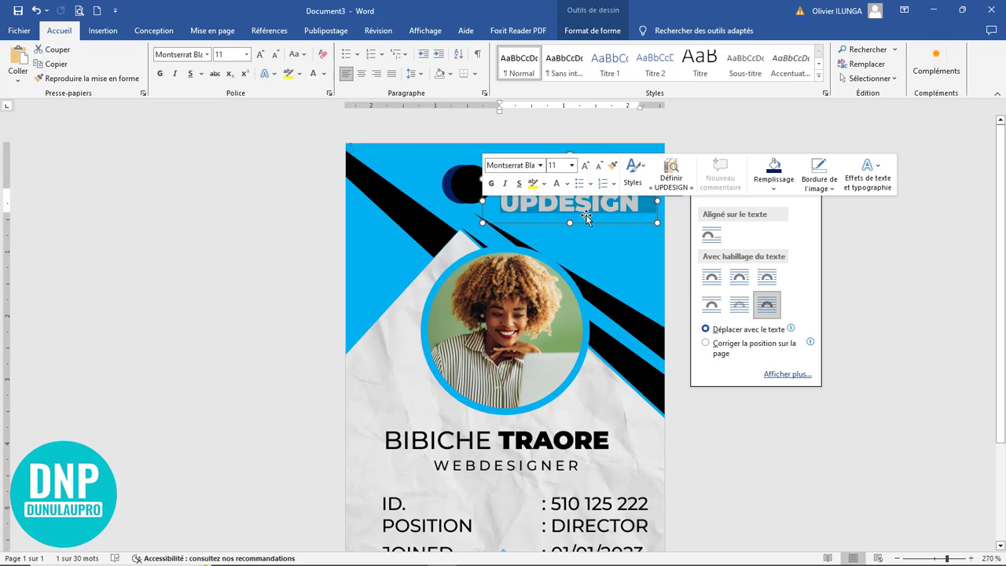
{"action": "type", "text": "Fier"}
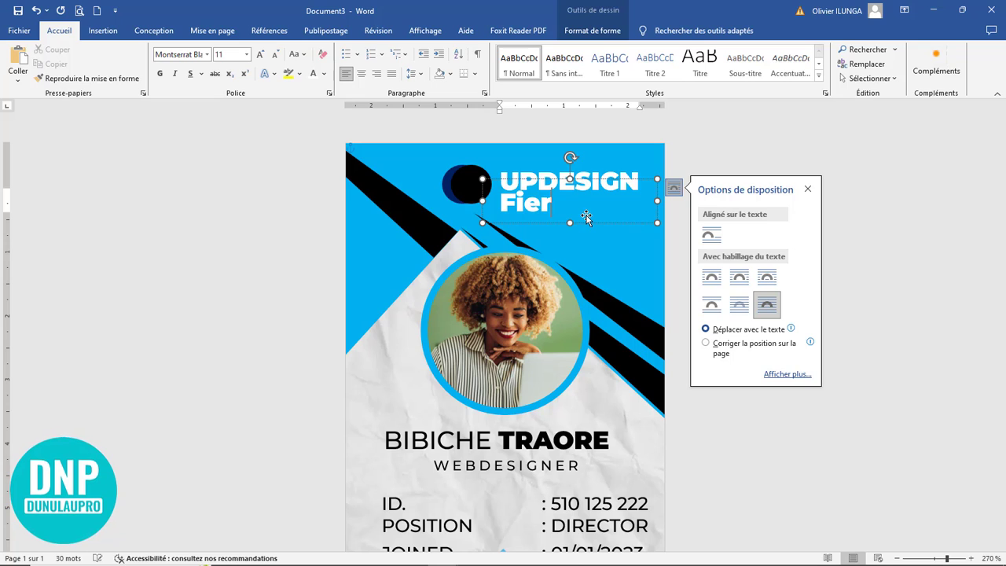
{"action": "type", "text": " de v"}
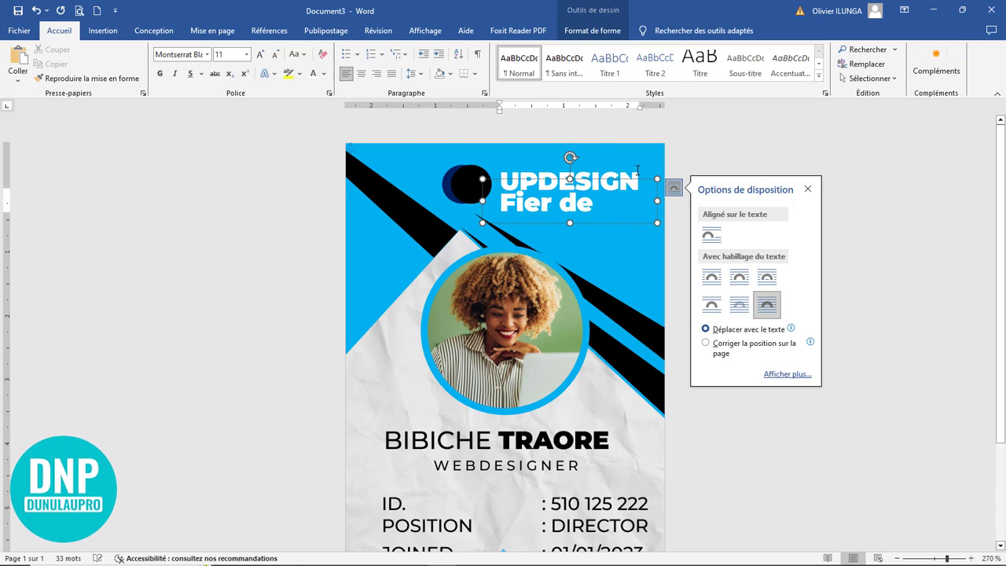
{"action": "left_click", "coordinate": [568, 179]}
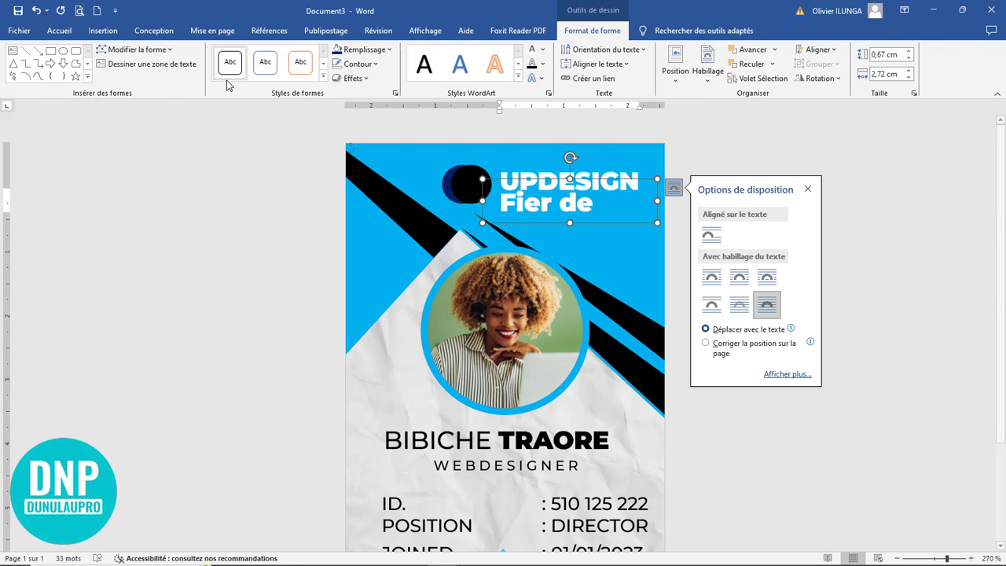
{"action": "left_click", "coordinate": [67, 33]}
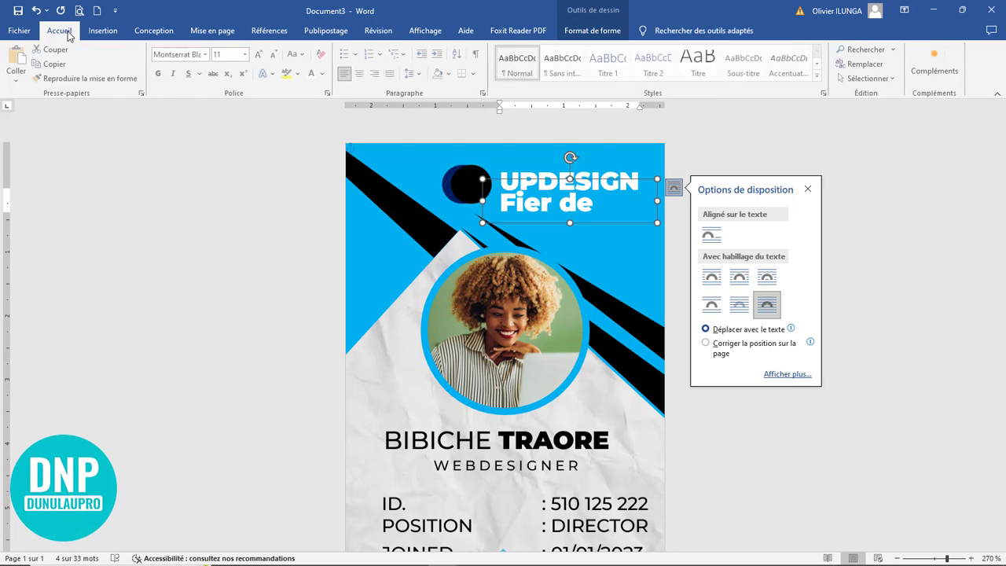
{"action": "left_click", "coordinate": [275, 55]}
{"action": "left_click", "coordinate": [275, 55]}
{"action": "left_click", "coordinate": [275, 55]}
{"action": "left_click", "coordinate": [275, 55]}
{"action": "left_click", "coordinate": [275, 55]}
{"action": "left_click", "coordinate": [275, 55]}
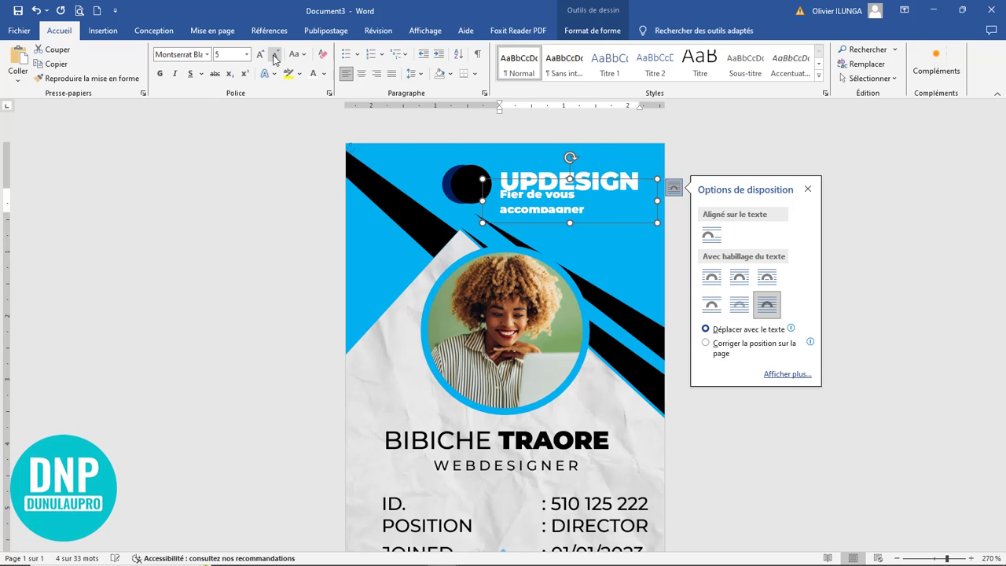
Step: Set the tagline to Montserrat Light at size 4 and resize its box to one line
{"action": "left_click", "coordinate": [208, 56]}
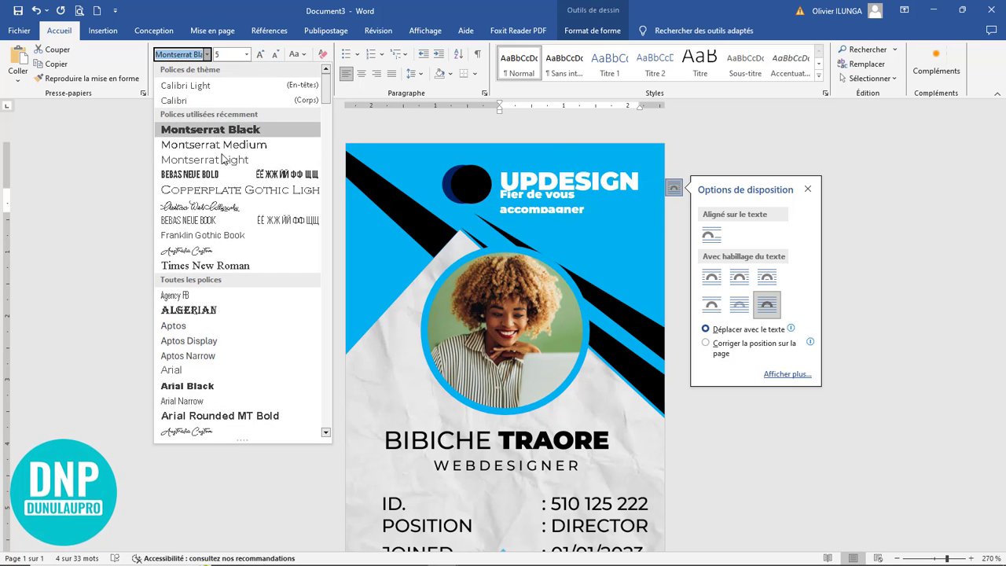
{"action": "left_click", "coordinate": [219, 160]}
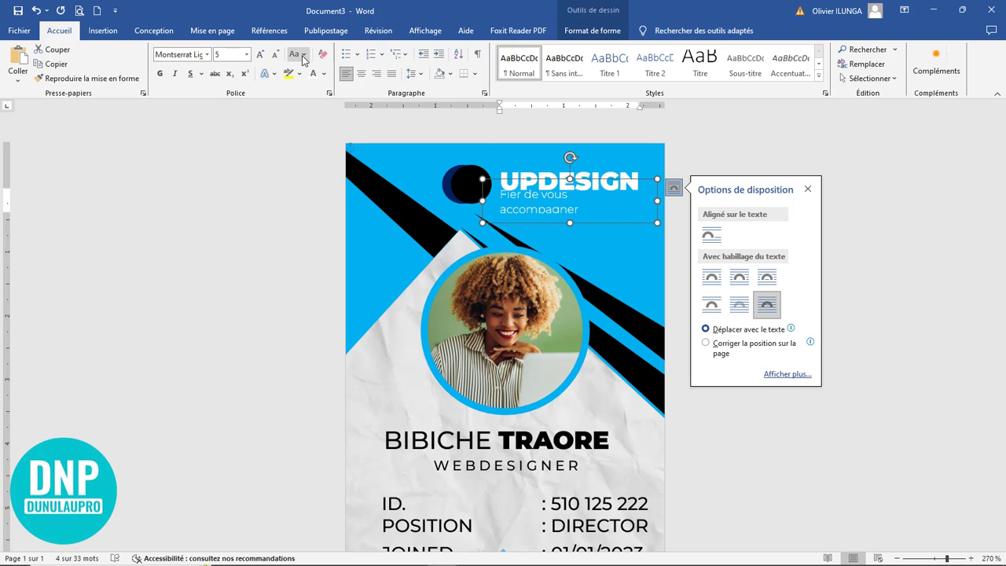
{"action": "left_click", "coordinate": [275, 55]}
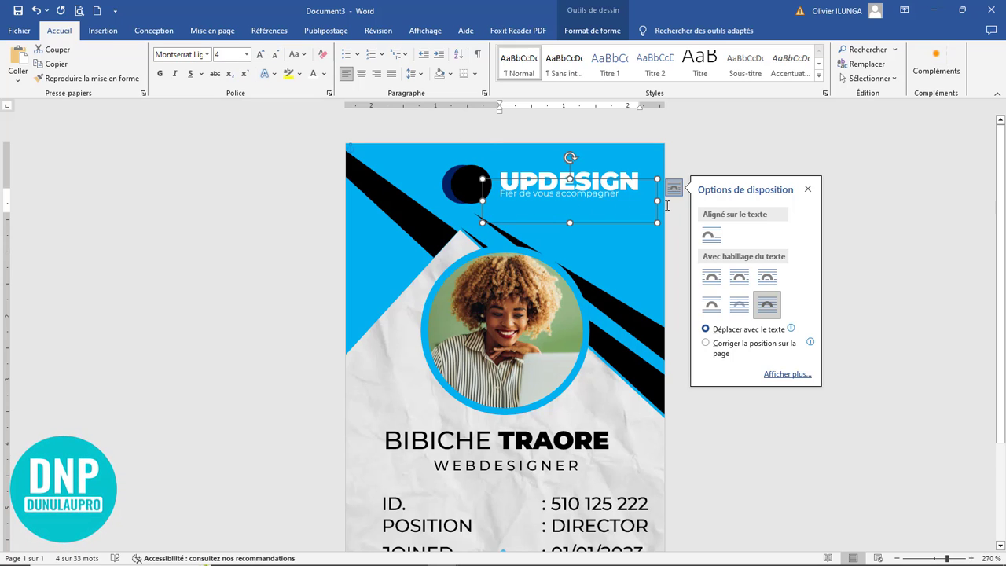
{"action": "mouse_move", "coordinate": [569, 222]}
{"action": "left_mouse_down"}
{"action": "mouse_move", "coordinate": [580, 174]}
{"action": "mouse_move", "coordinate": [576, 216]}
{"action": "left_mouse_up"}
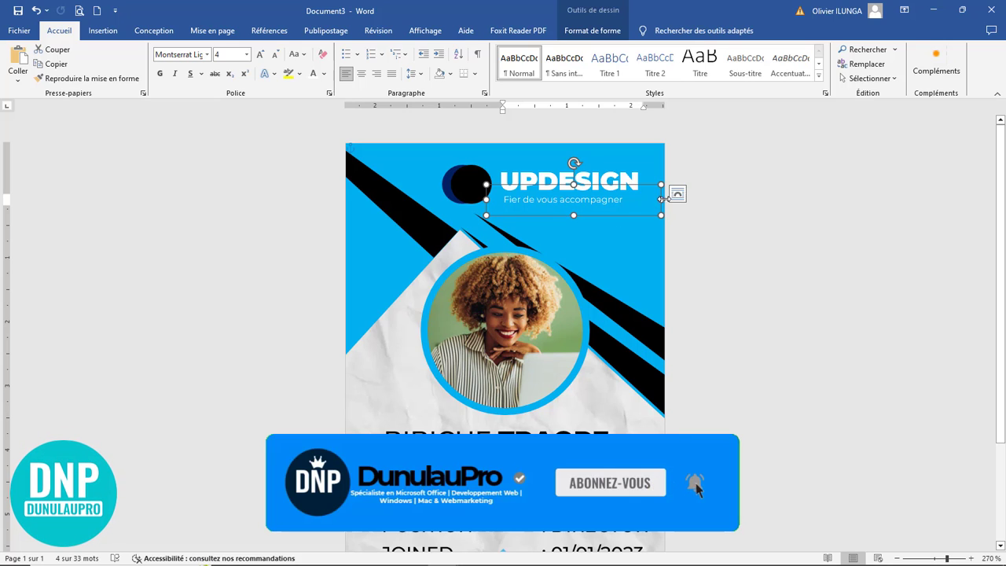
{"action": "left_click_drag", "start_coordinate": [661, 200], "coordinate": [642, 200]}
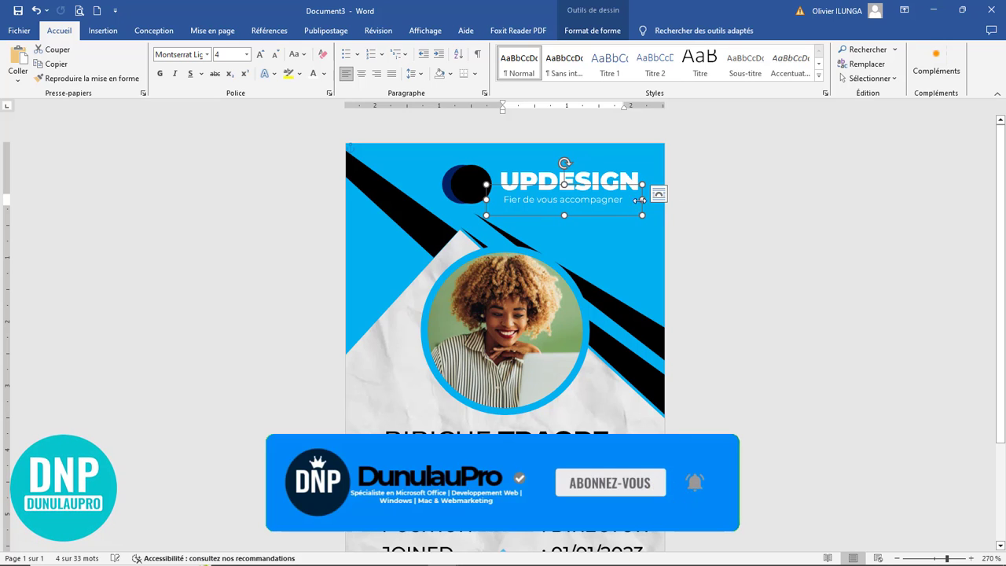
Step: Group the UPDESIGN box, tagline box and both circles into one logo
{"action": "left_click", "coordinate": [593, 176]}
{"action": "left_click", "coordinate": [590, 156]}
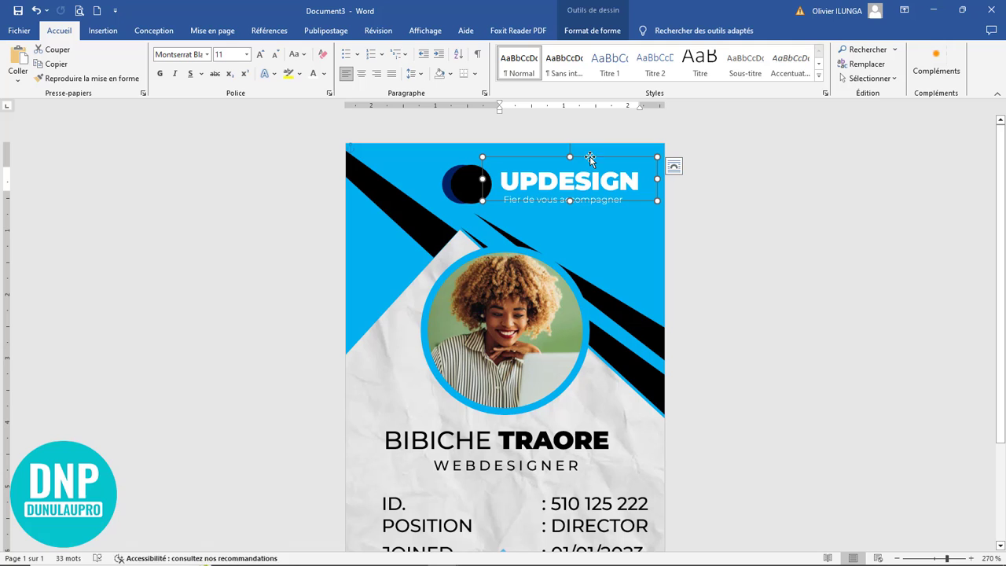
{"action": "left_click", "coordinate": [584, 212], "text": "ctrl"}
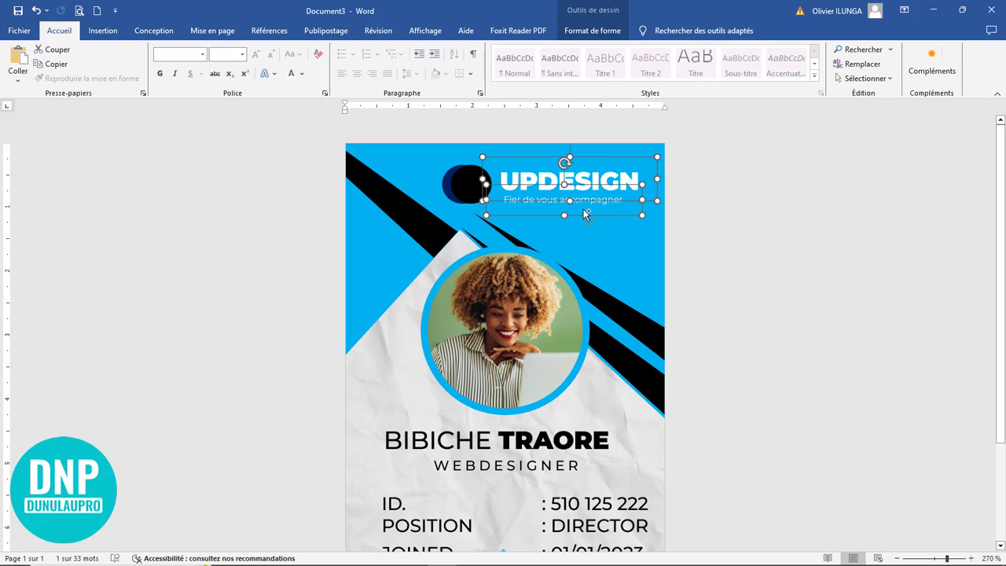
{"action": "left_click", "coordinate": [465, 187], "text": "ctrl"}
{"action": "left_click", "coordinate": [447, 193], "text": "ctrl"}
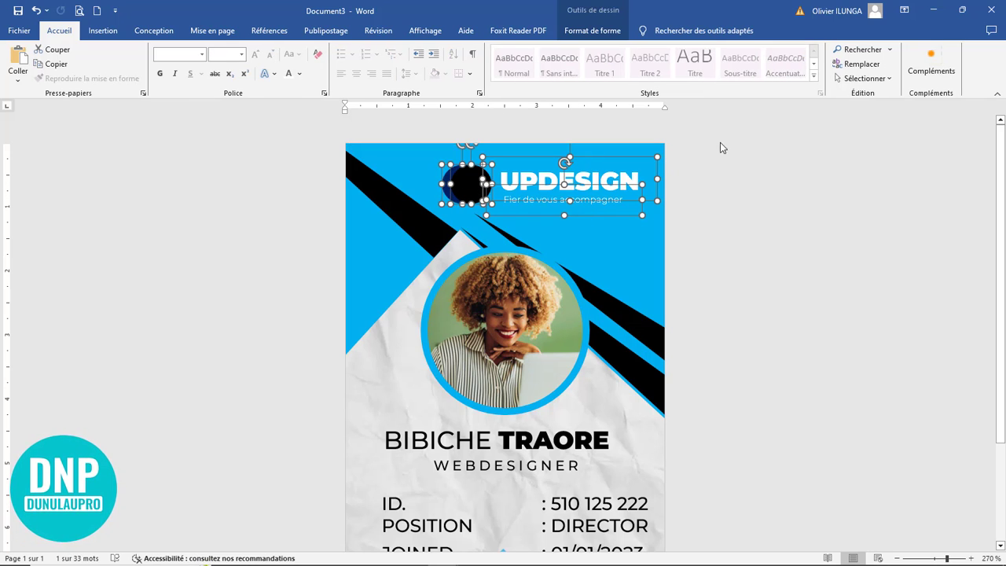
{"action": "left_click", "coordinate": [591, 30]}
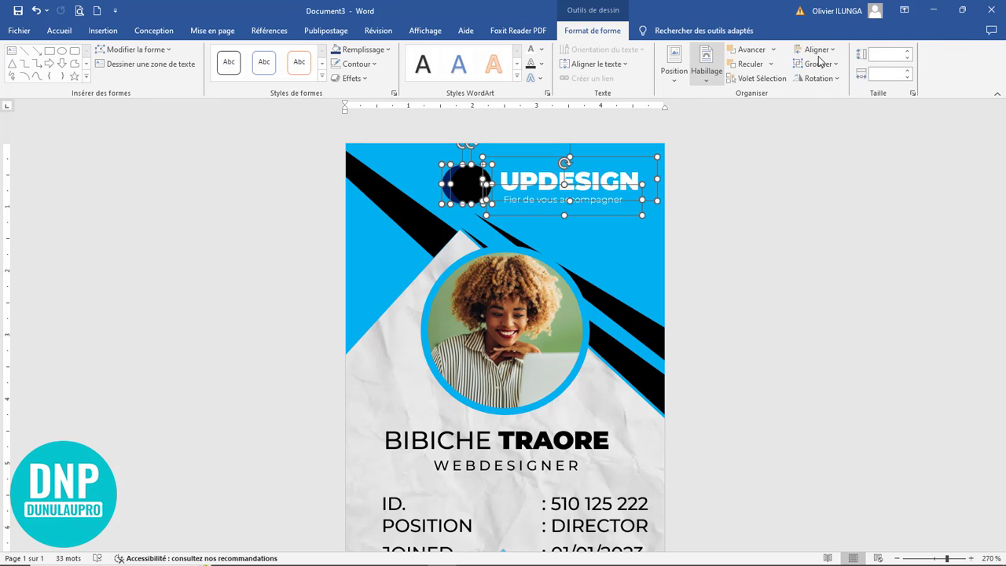
{"action": "left_click", "coordinate": [818, 64]}
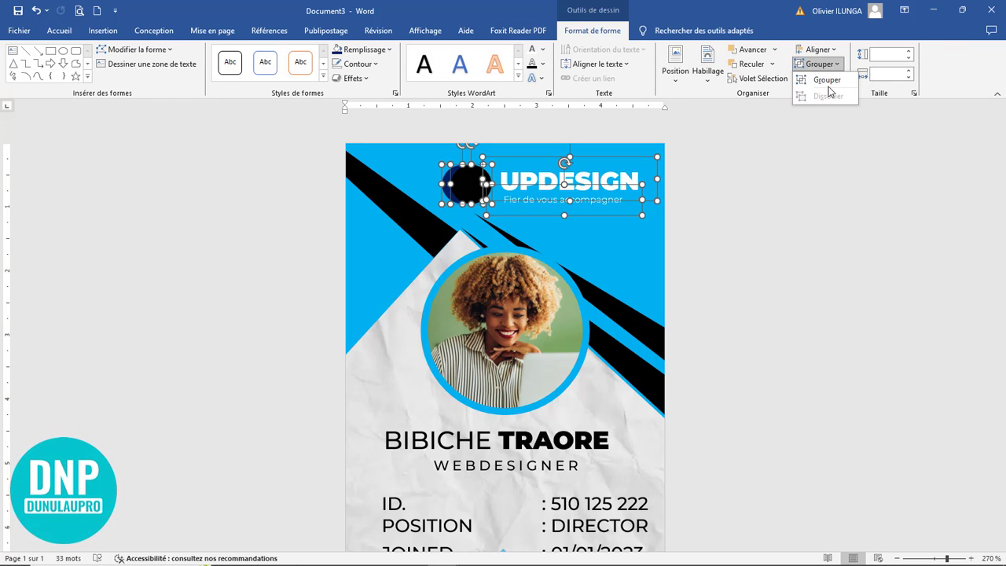
{"action": "left_click", "coordinate": [826, 82]}
Step: Move the grouped logo left to centre it on the badge
{"action": "left_click_drag", "start_coordinate": [546, 153], "coordinate": [504, 150]}
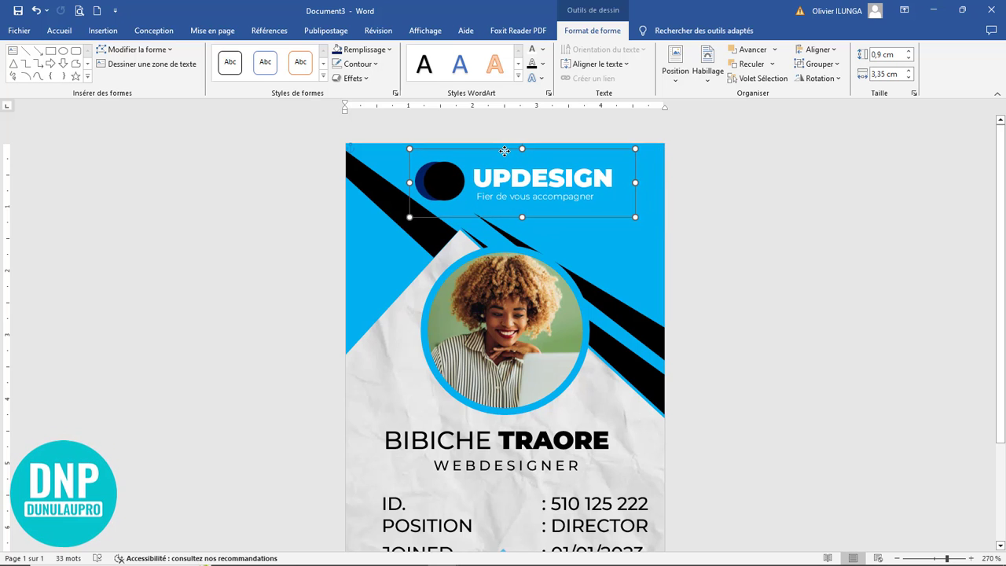
{"action": "left_click", "coordinate": [728, 247]}
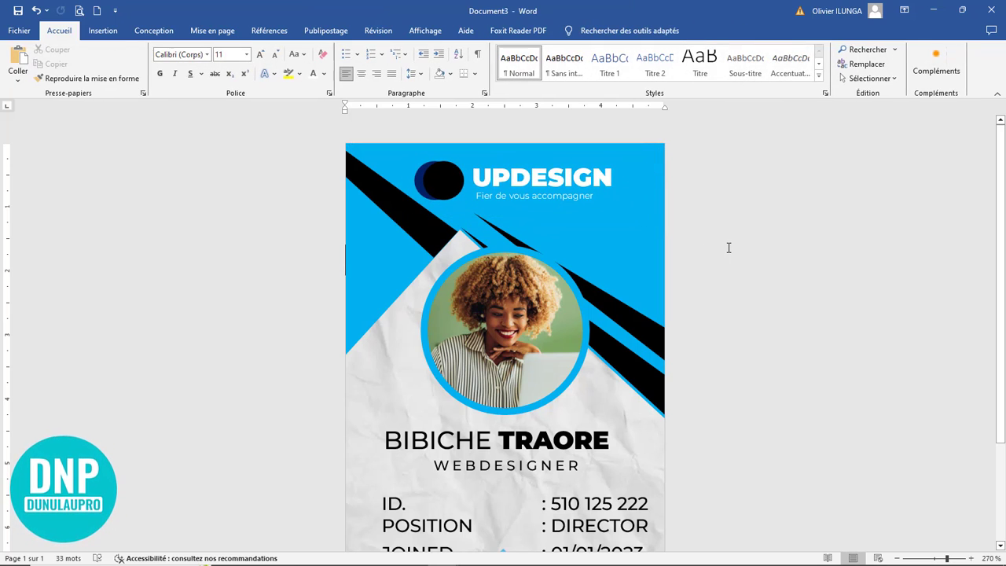
{"action": "scroll", "coordinate": [729, 248], "scroll_direction": "down", "scroll_amount": 6}
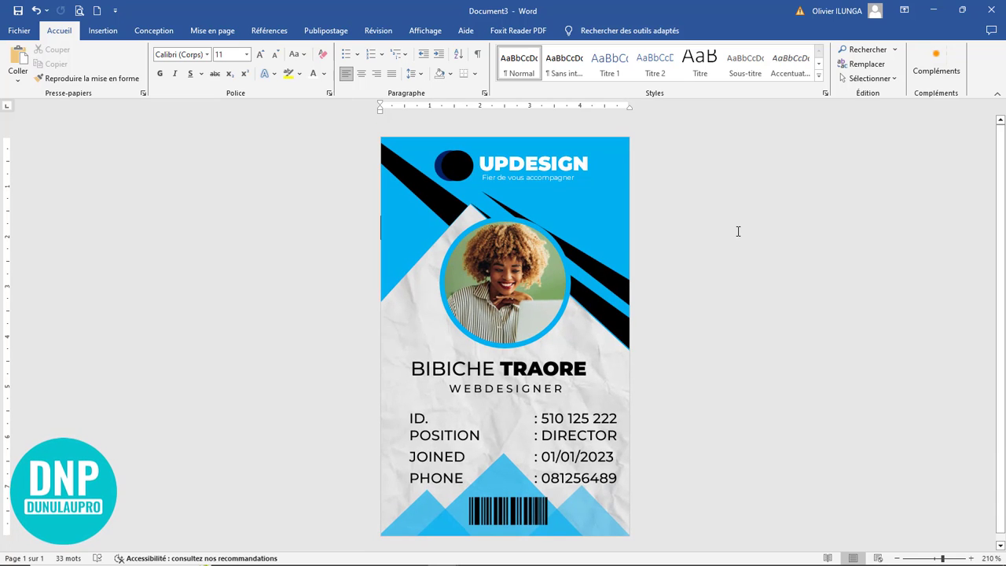